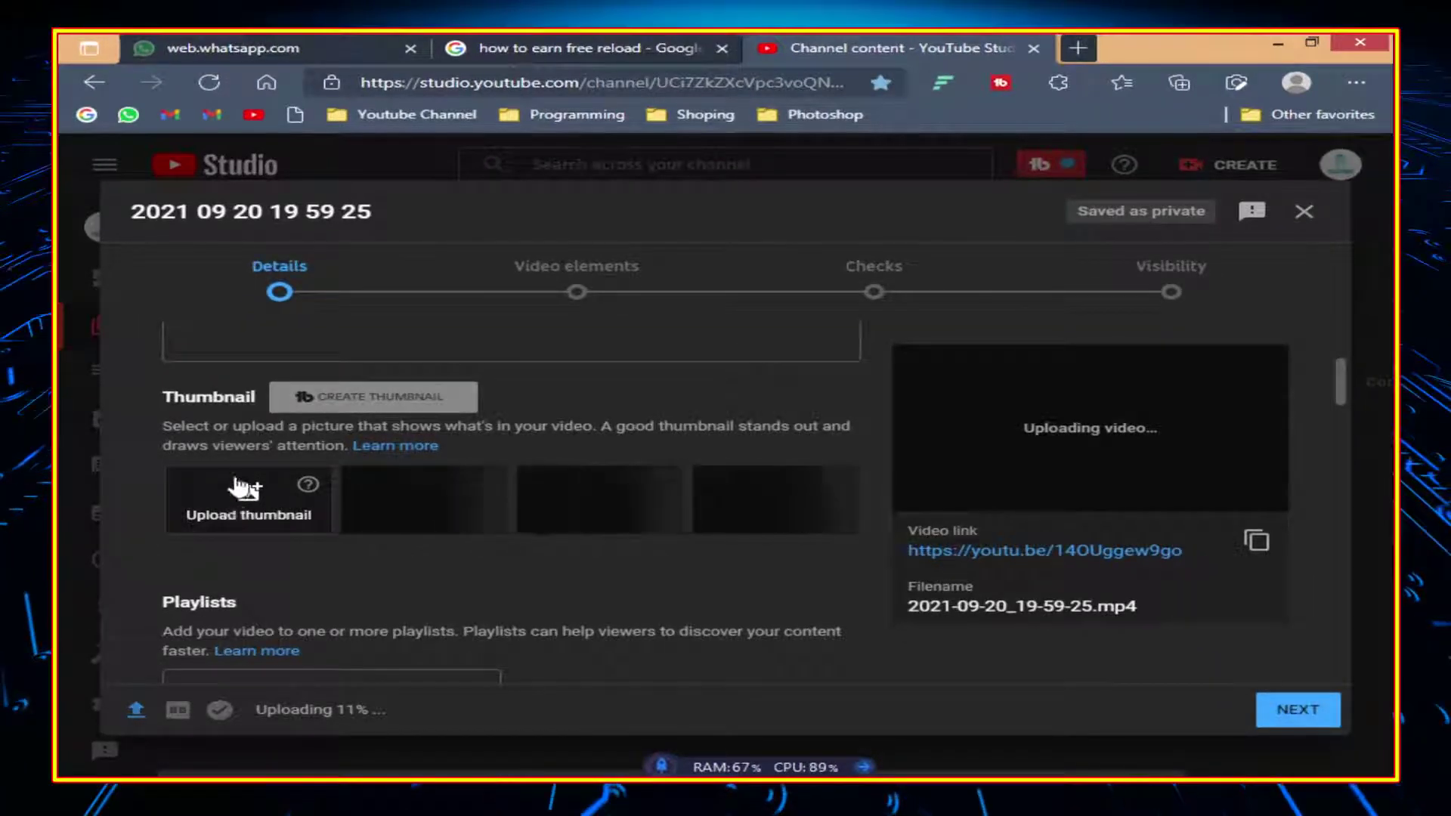
Step: Upload How-to-creat-your-own-Soda-Can-1.jpg from Thumbanail projects as the custom thumbnail and see it rejected as over 2 MB
click(239, 492)
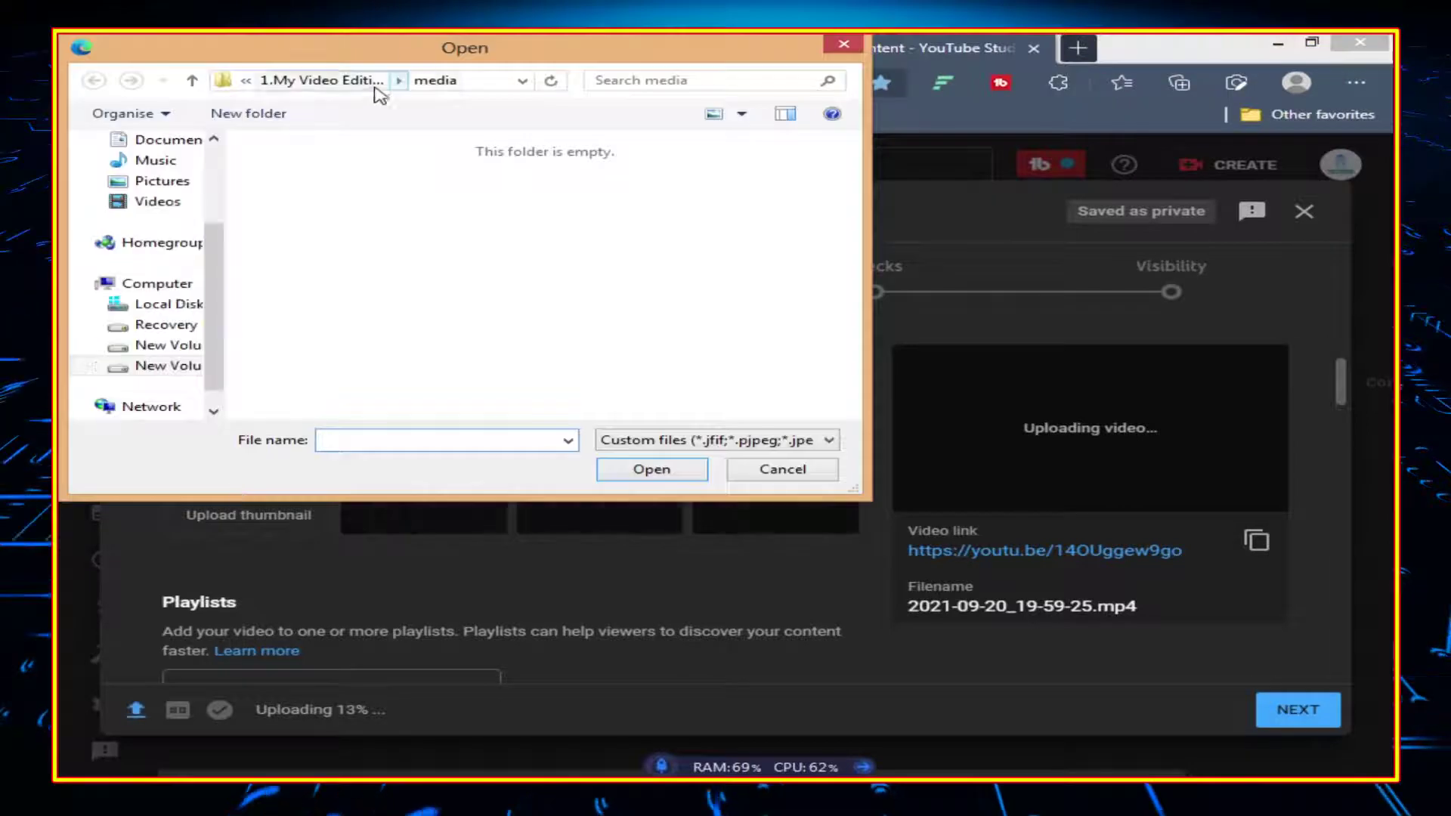
click(378, 80)
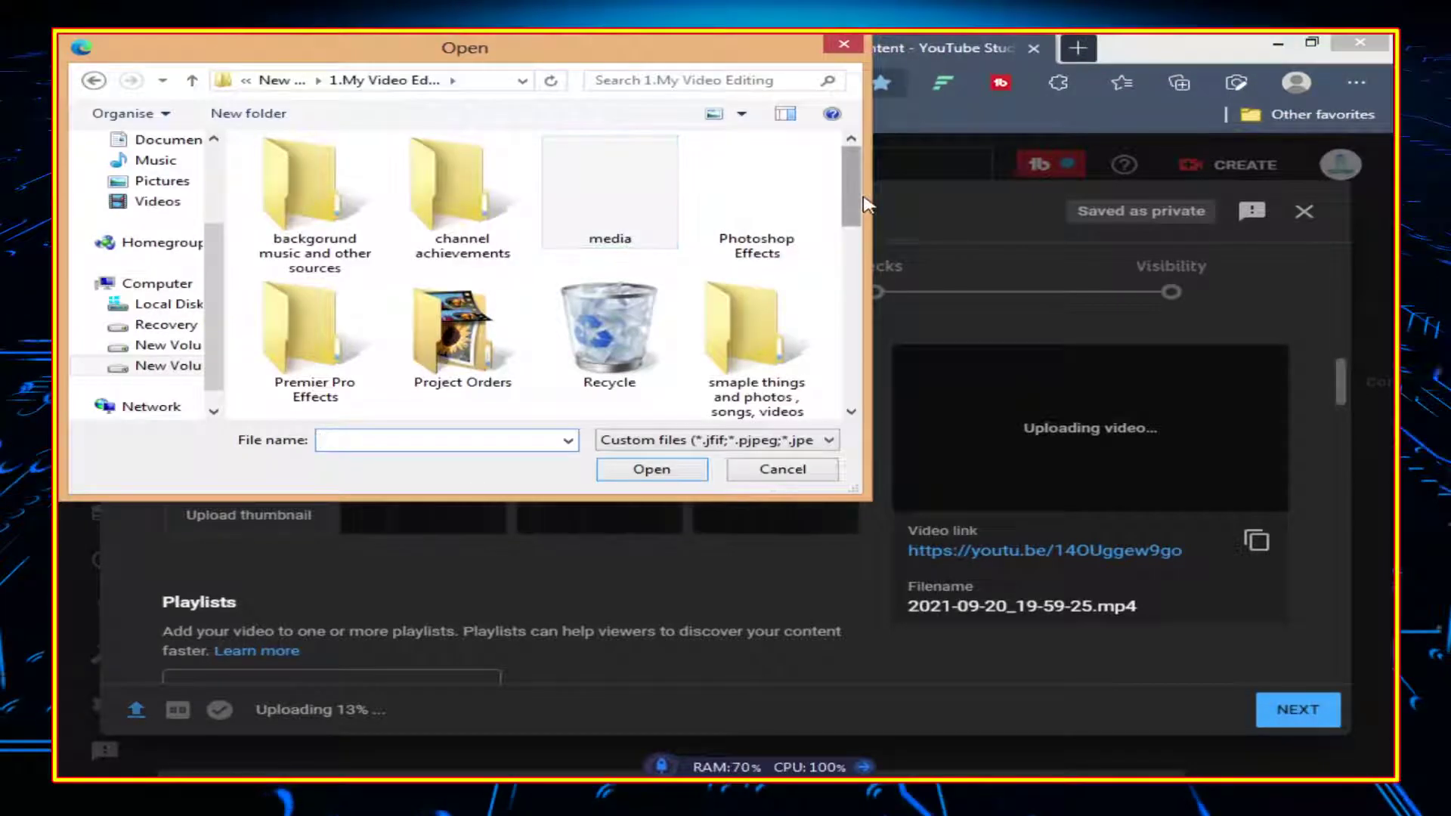
scroll(612, 173, down, 4)
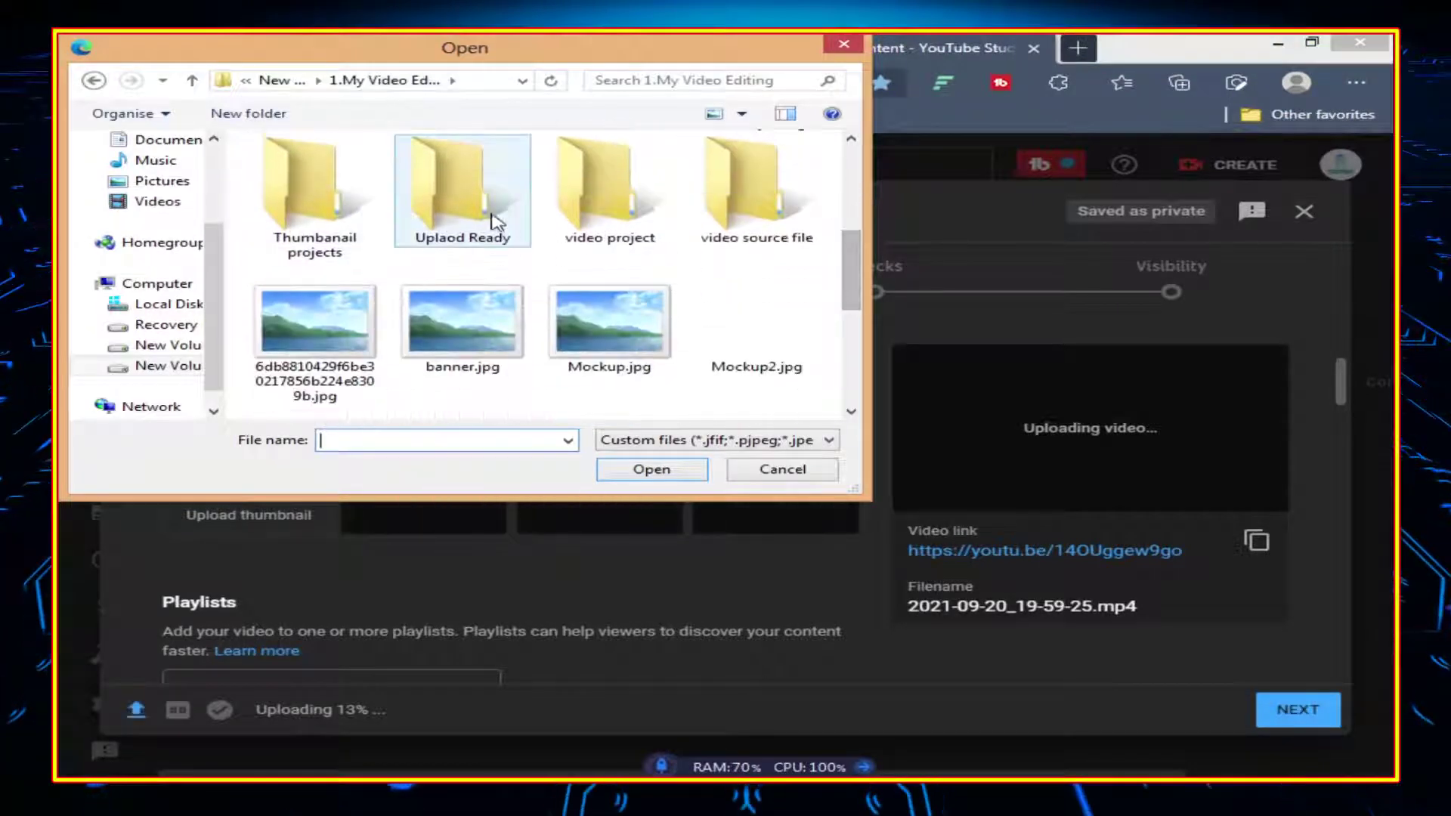
double_click(376, 201)
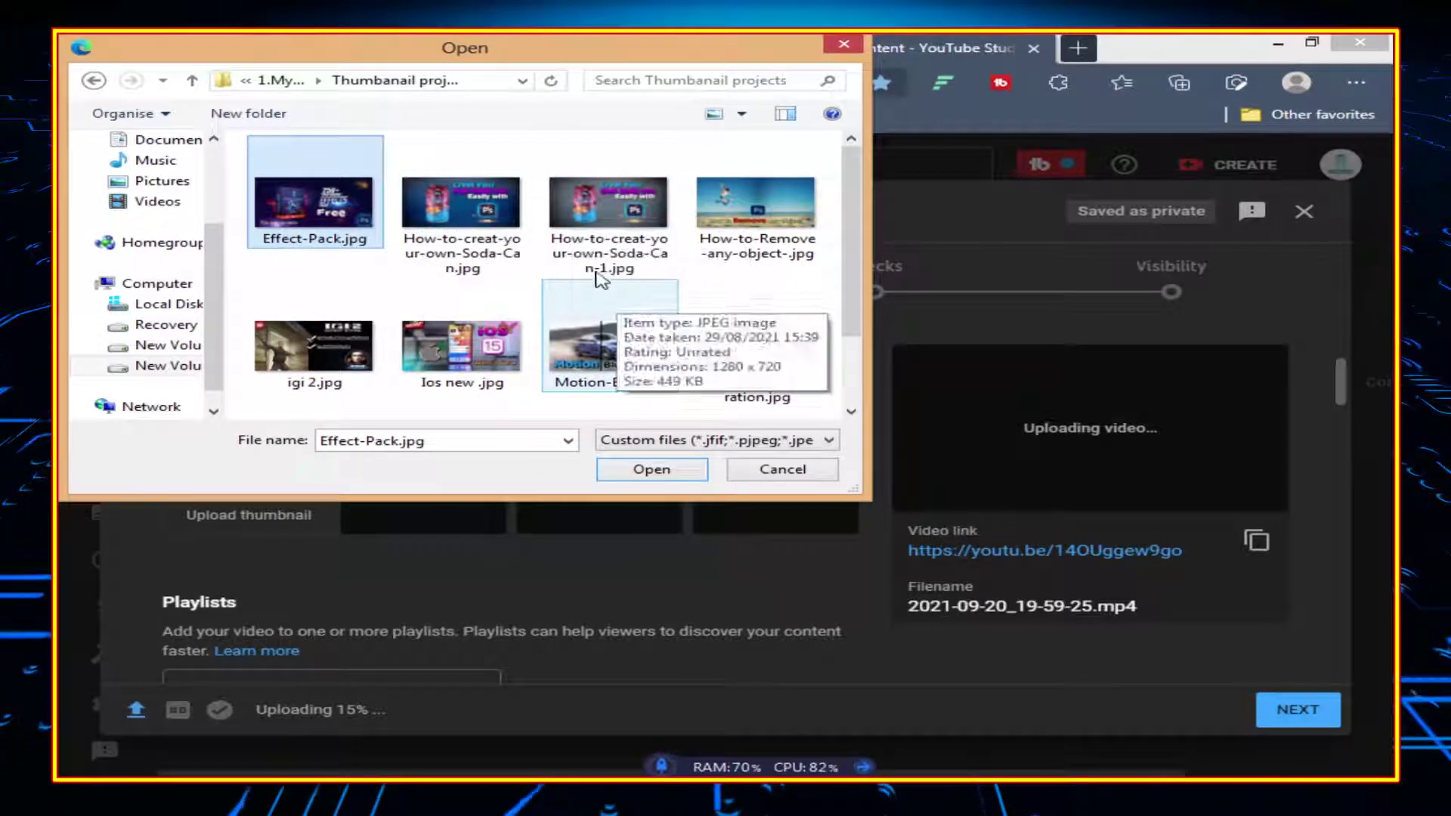
click(609, 208)
click(651, 468)
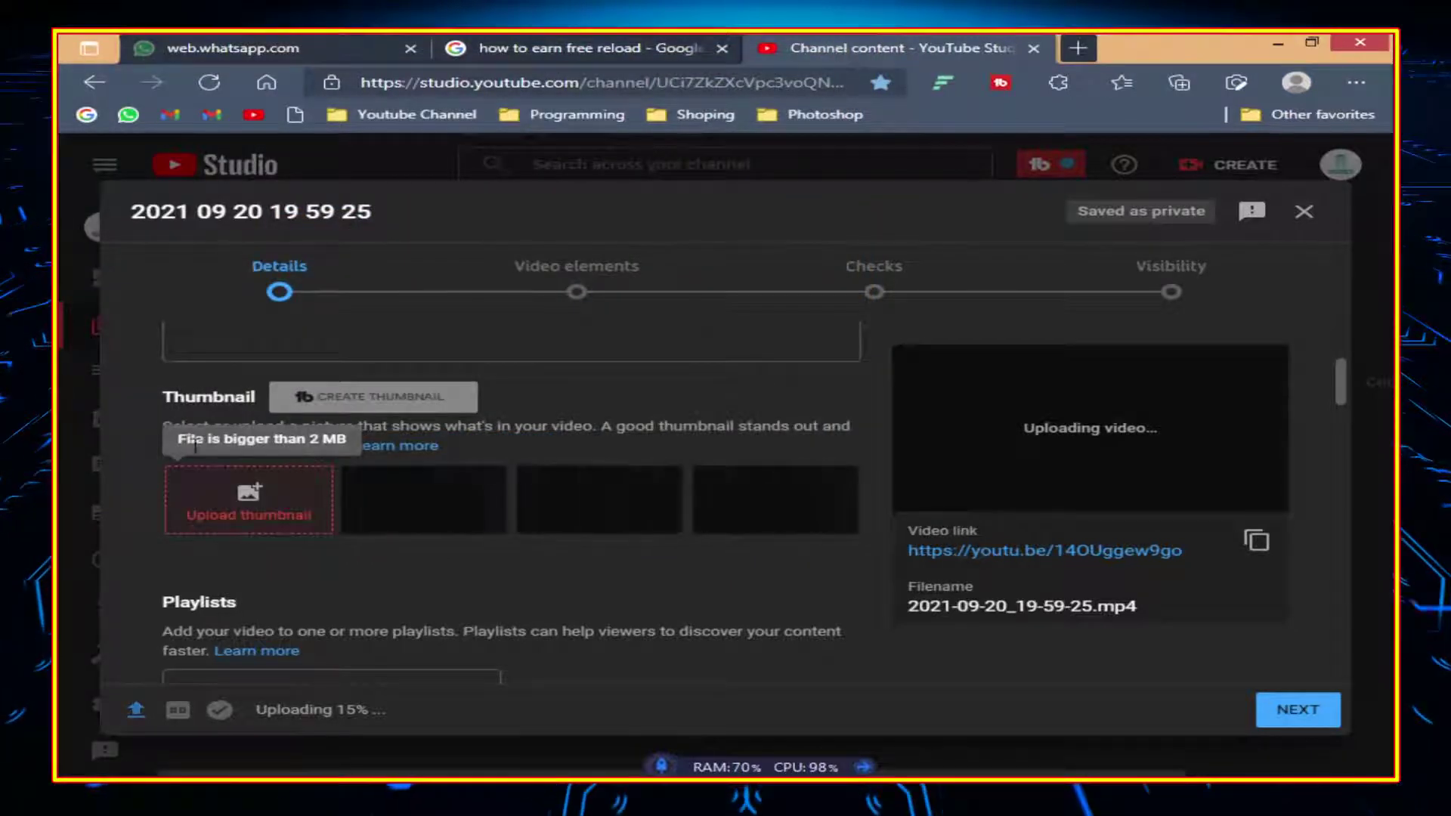
drag(176, 440, 347, 439)
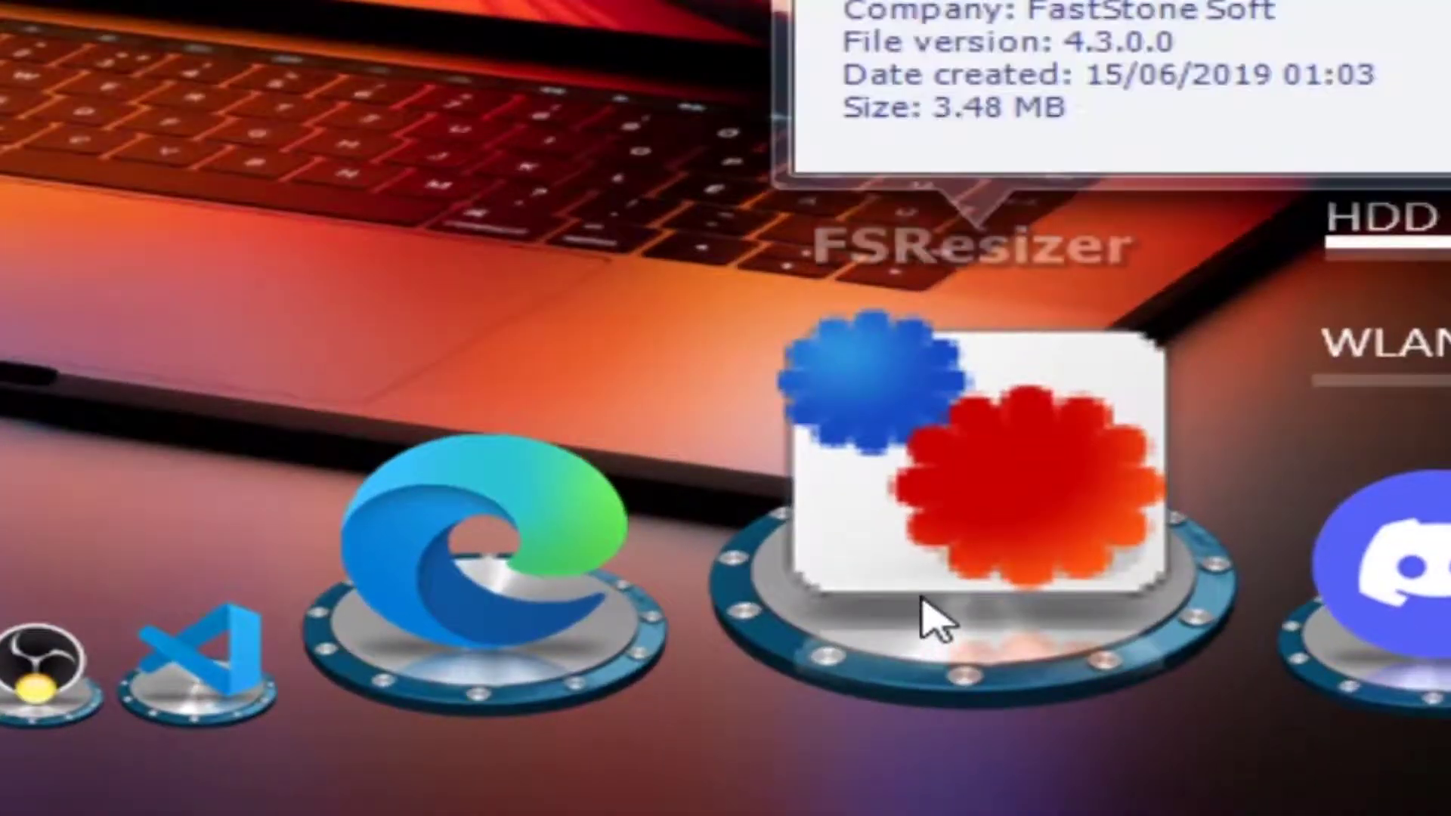
Step: Launch FastStone Photo Resizer and show the list of drives in its file browser
click(928, 612)
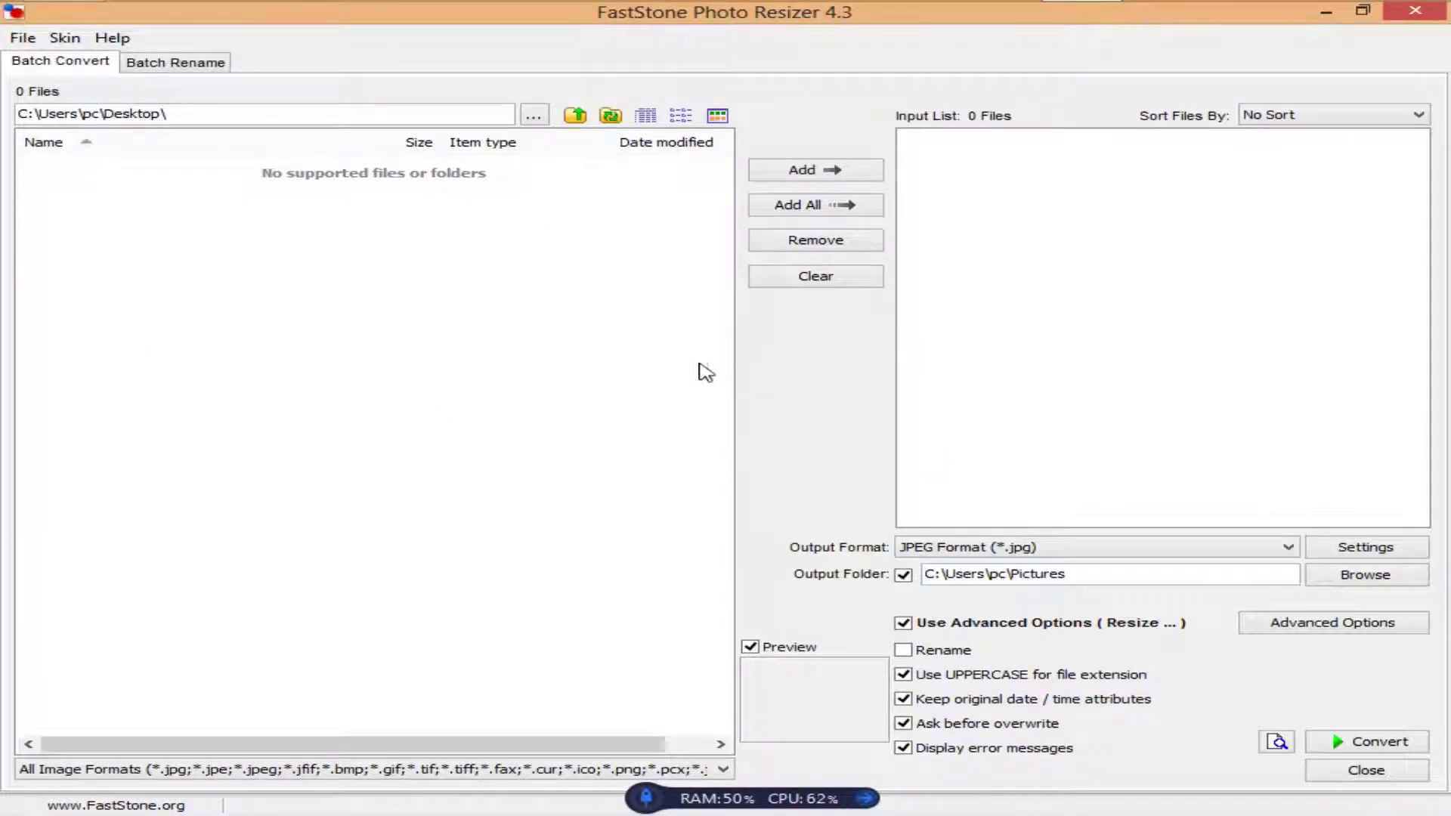
click(576, 116)
click(238, 372)
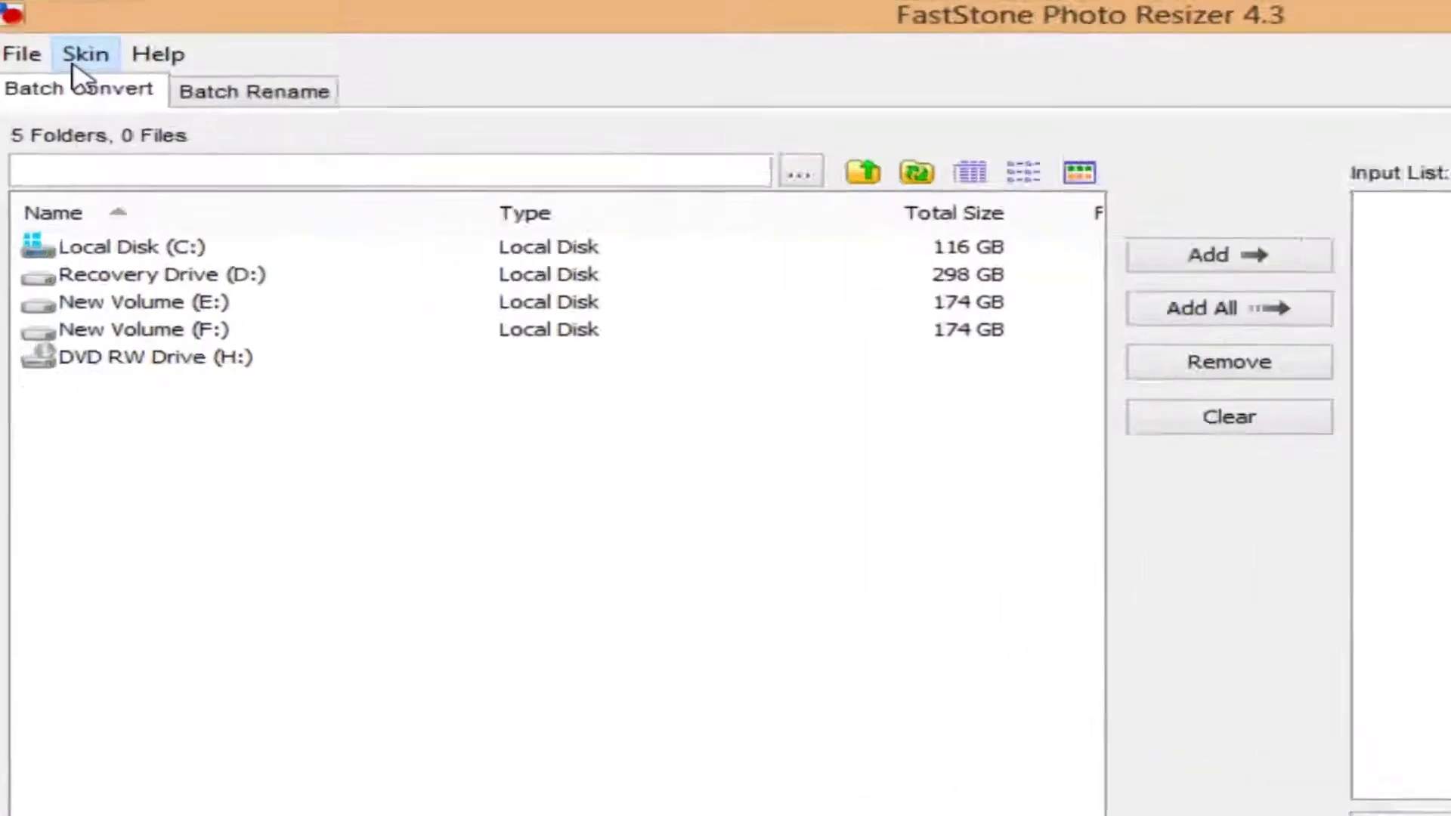
Step: Switch the program skin to Dark Skin, then back to Bright Skin
click(64, 38)
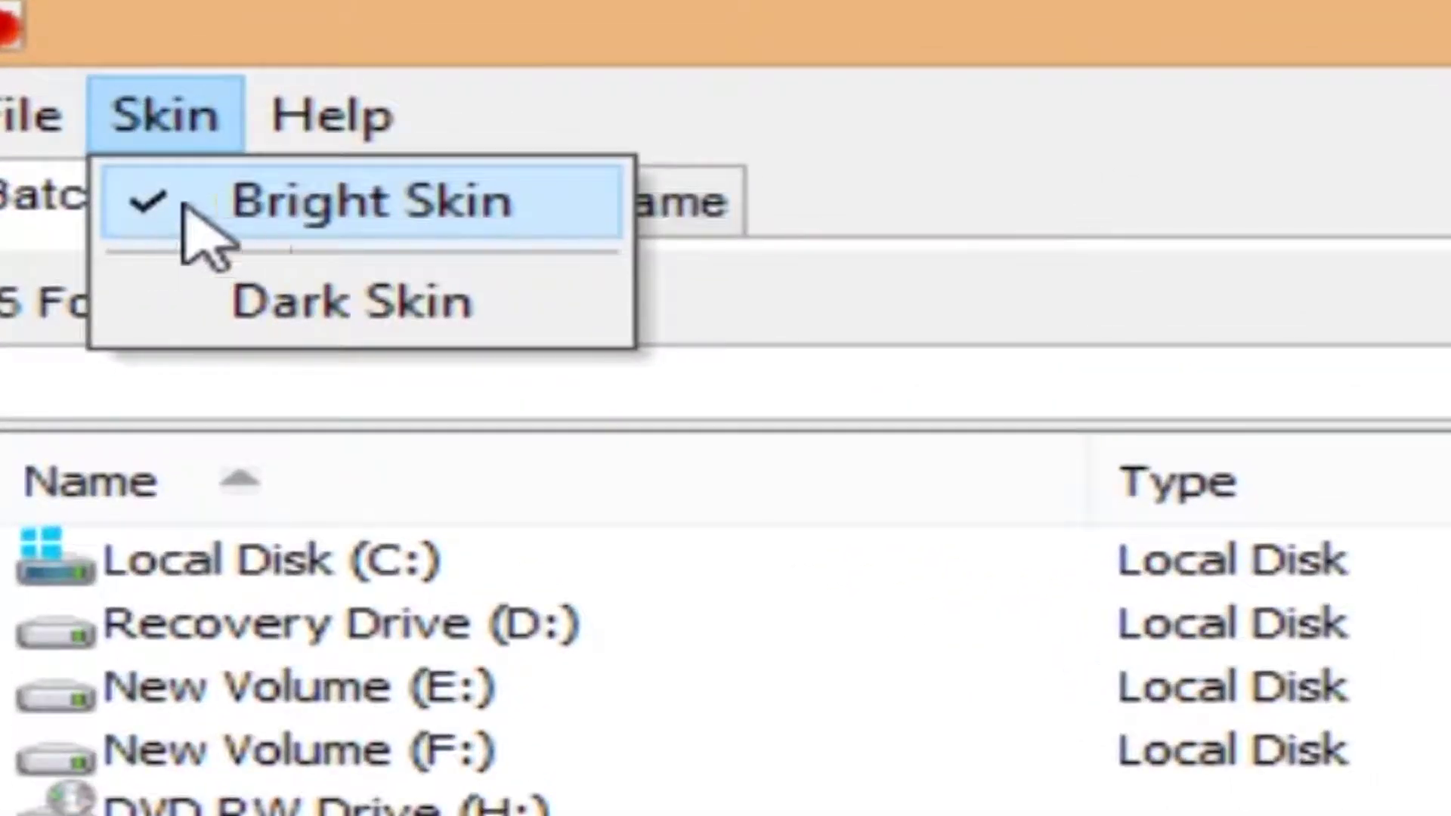
click(359, 300)
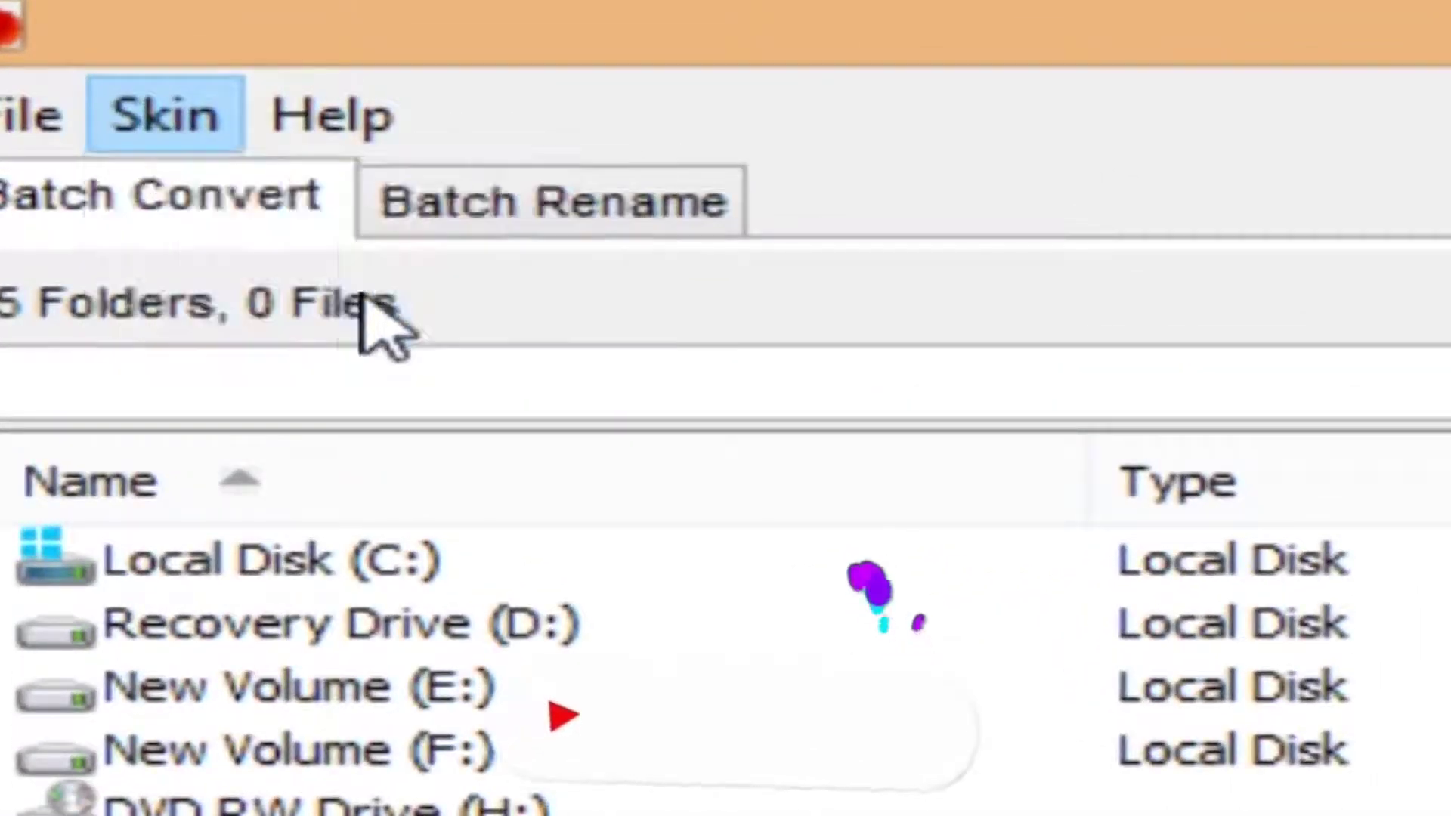
click(193, 140)
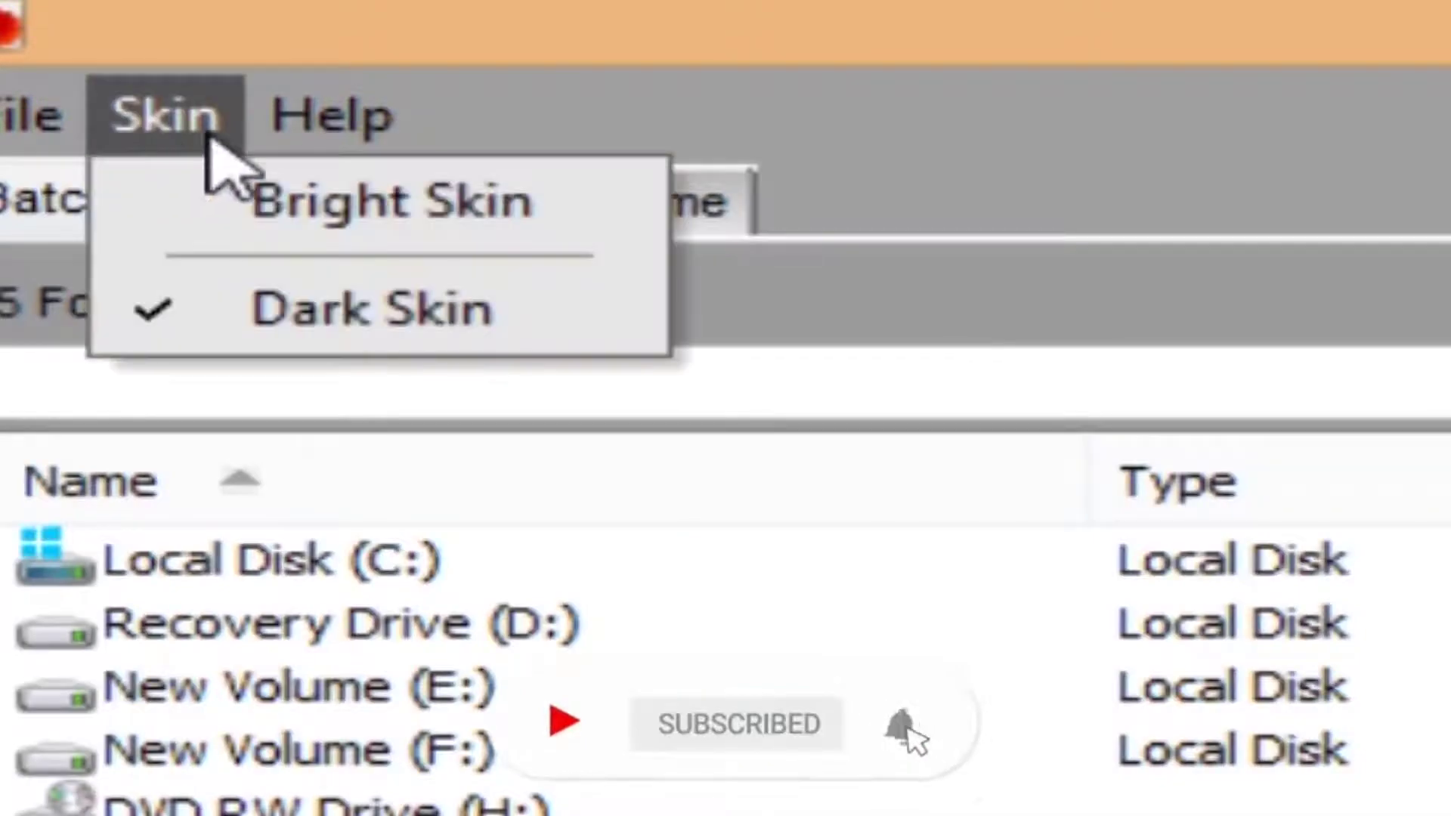
click(234, 219)
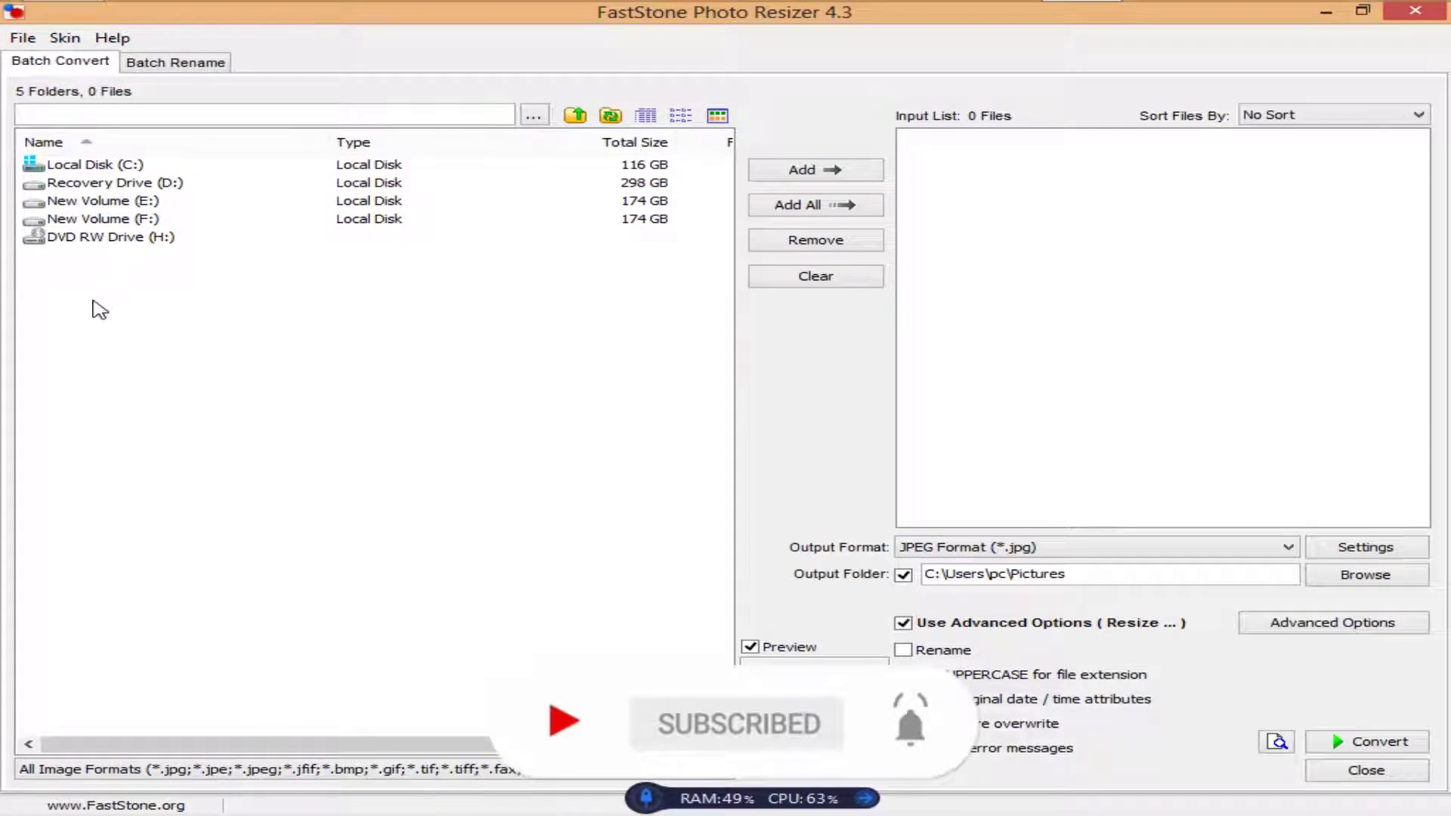
Step: Select the New Volume (E:) drive in the file browser
drag(100, 309, 121, 265)
click(90, 202)
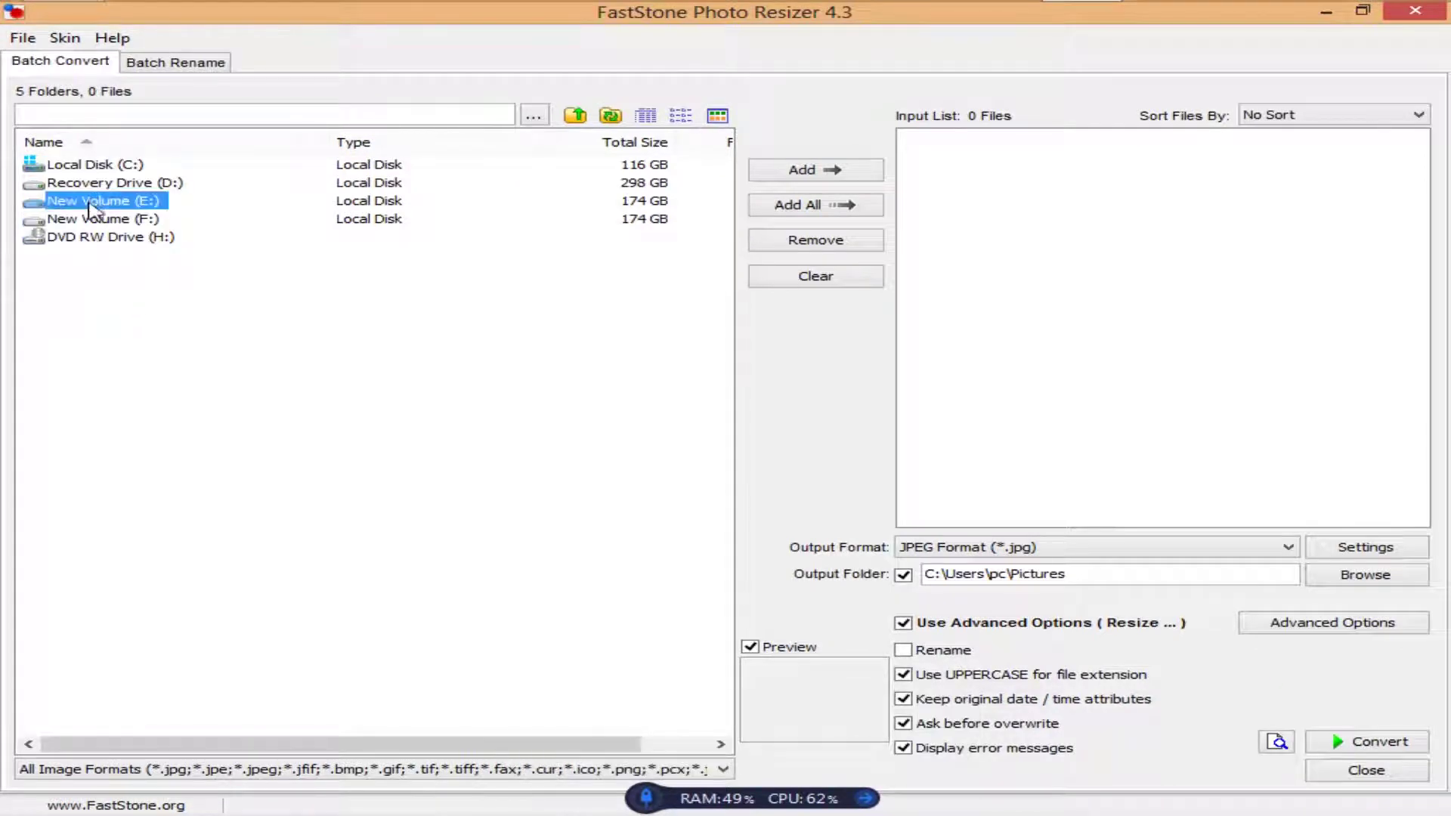
drag(80, 293, 124, 292)
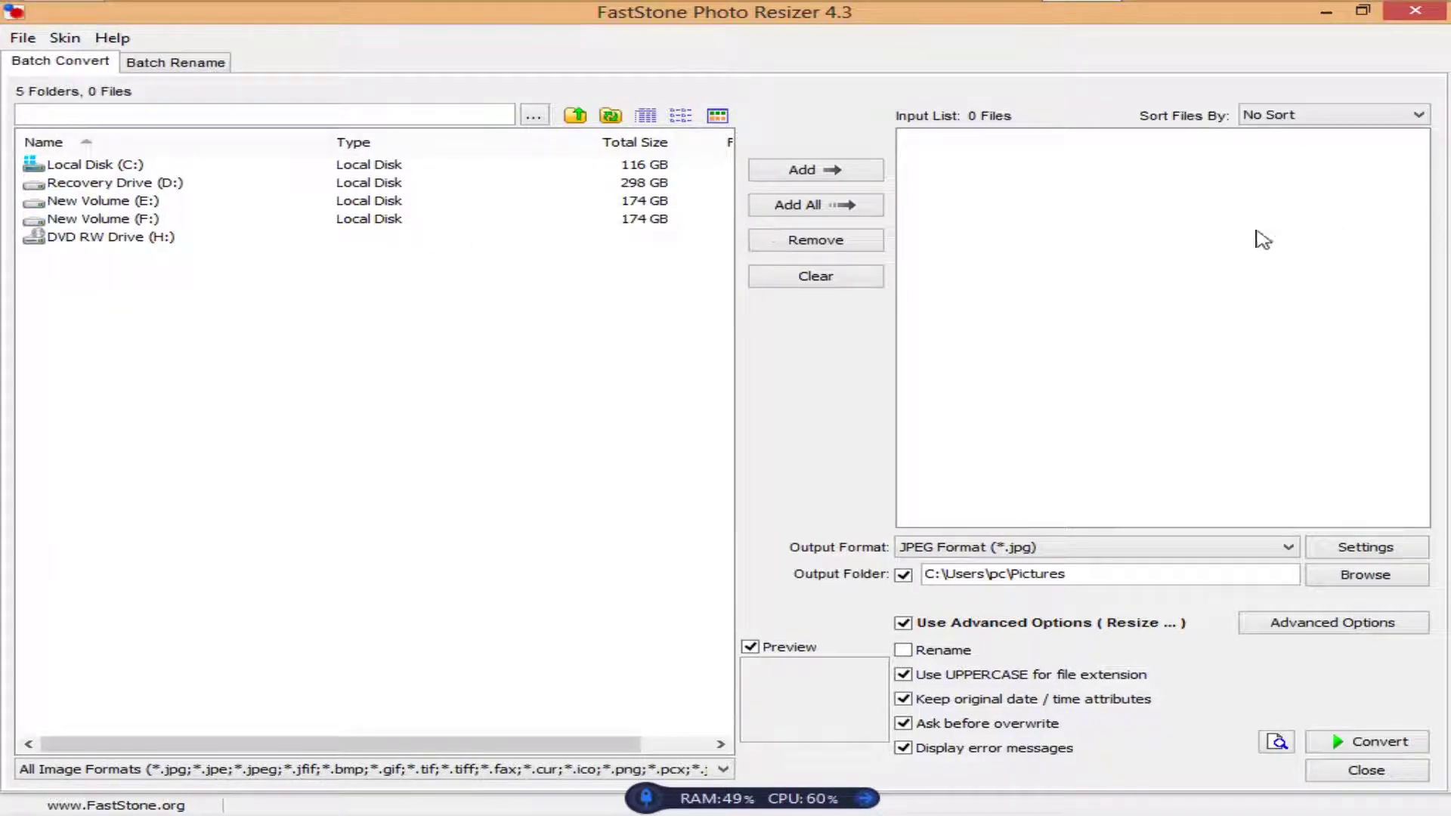
Step: Drag How-to-creat-your-own-Soda-Can-1.jpg from the Thumbanail projects folder into the resizer's input list
mouse_move(58, 23)
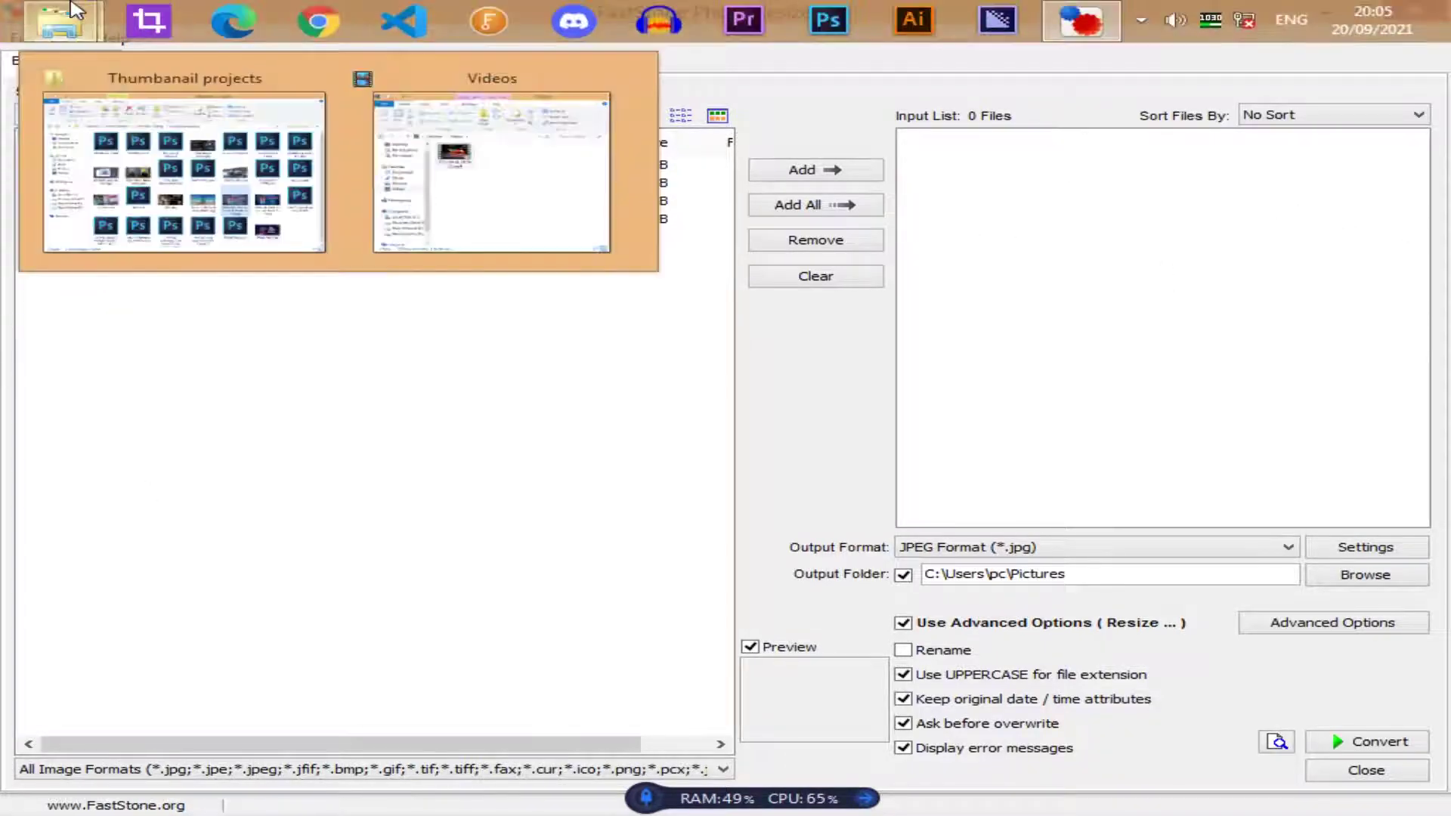
click(178, 162)
click(1362, 11)
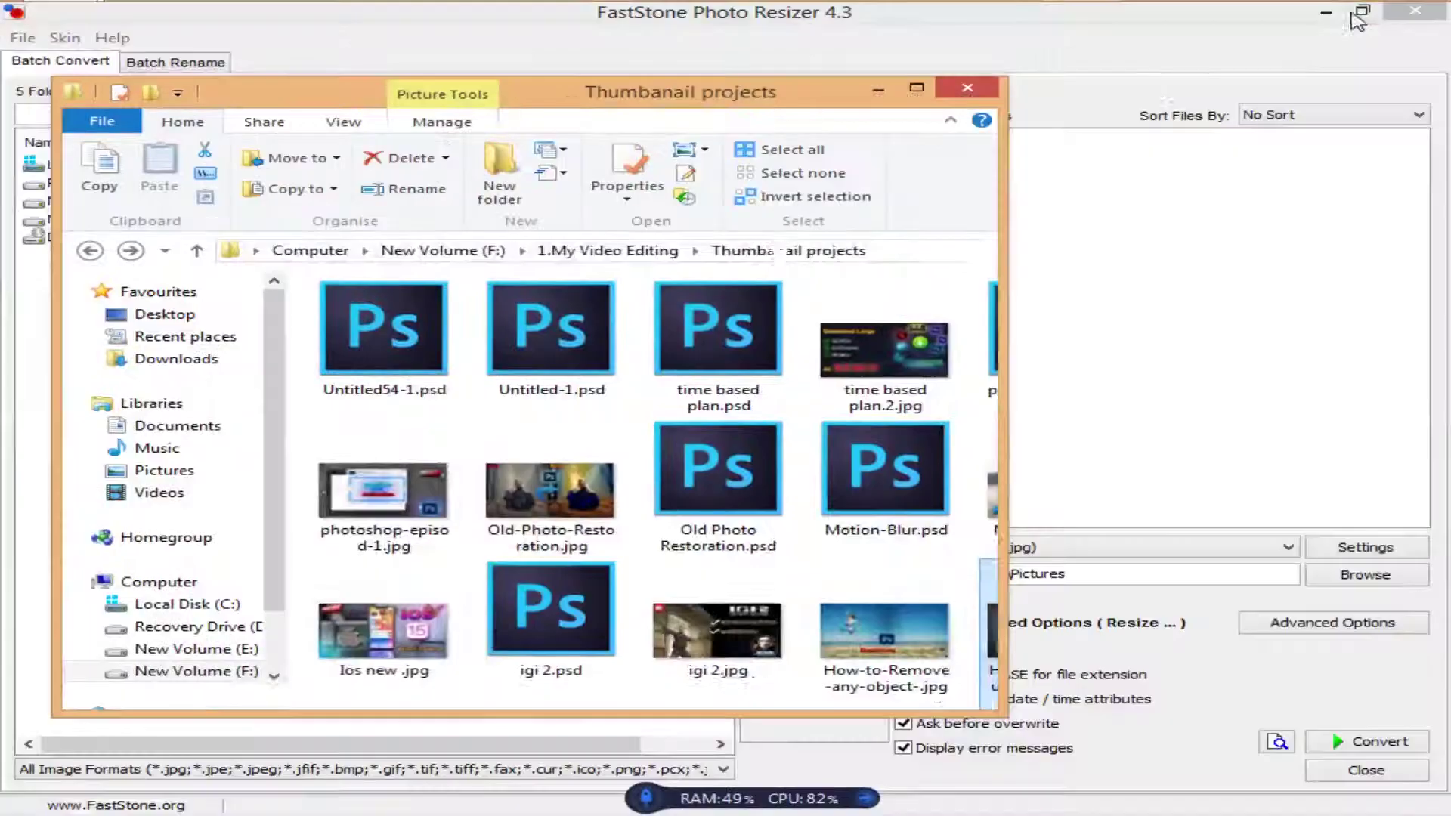
scroll(752, 351, down, 5)
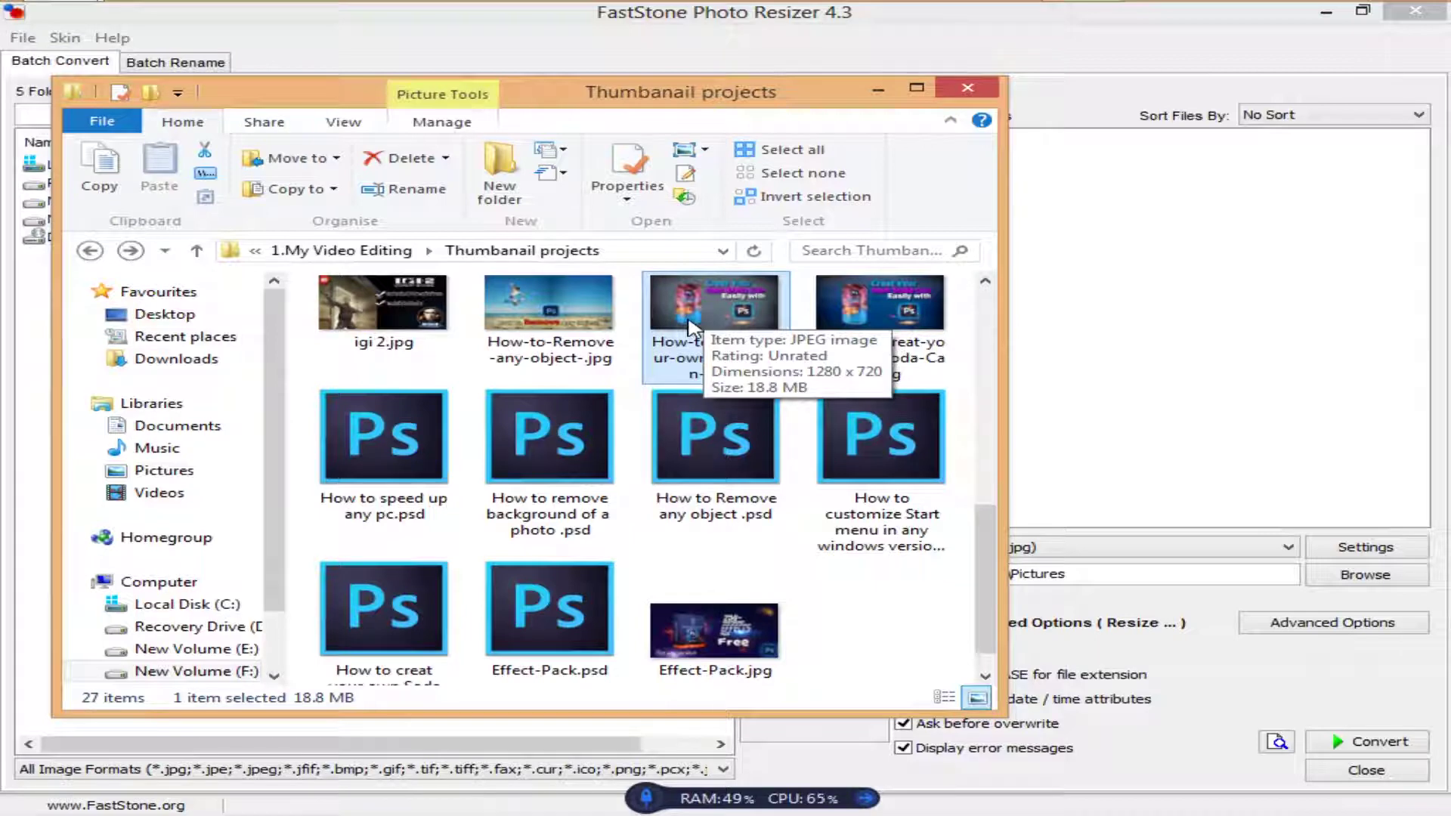
drag(691, 329, 1103, 308)
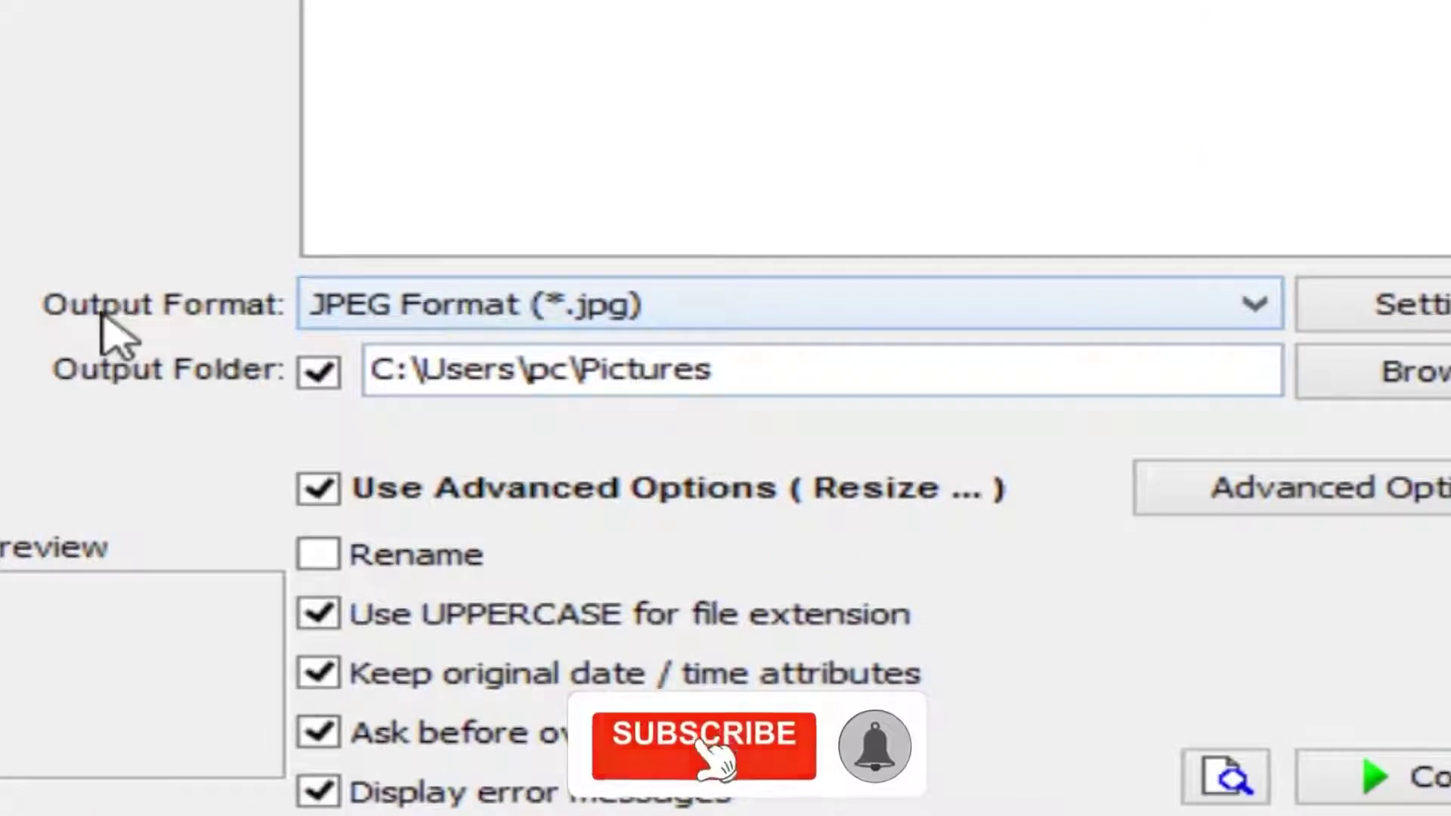
click(529, 316)
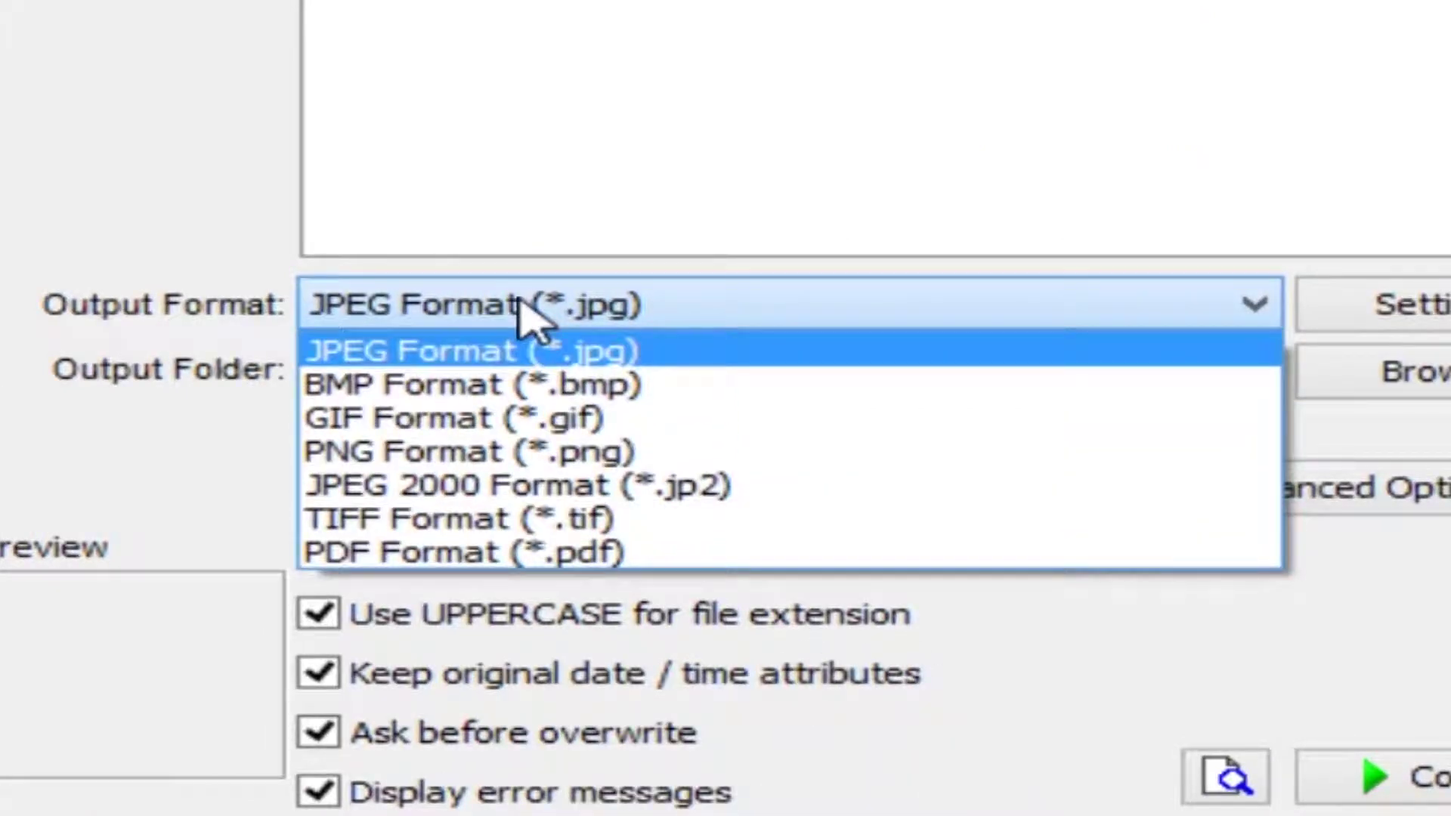
click(521, 301)
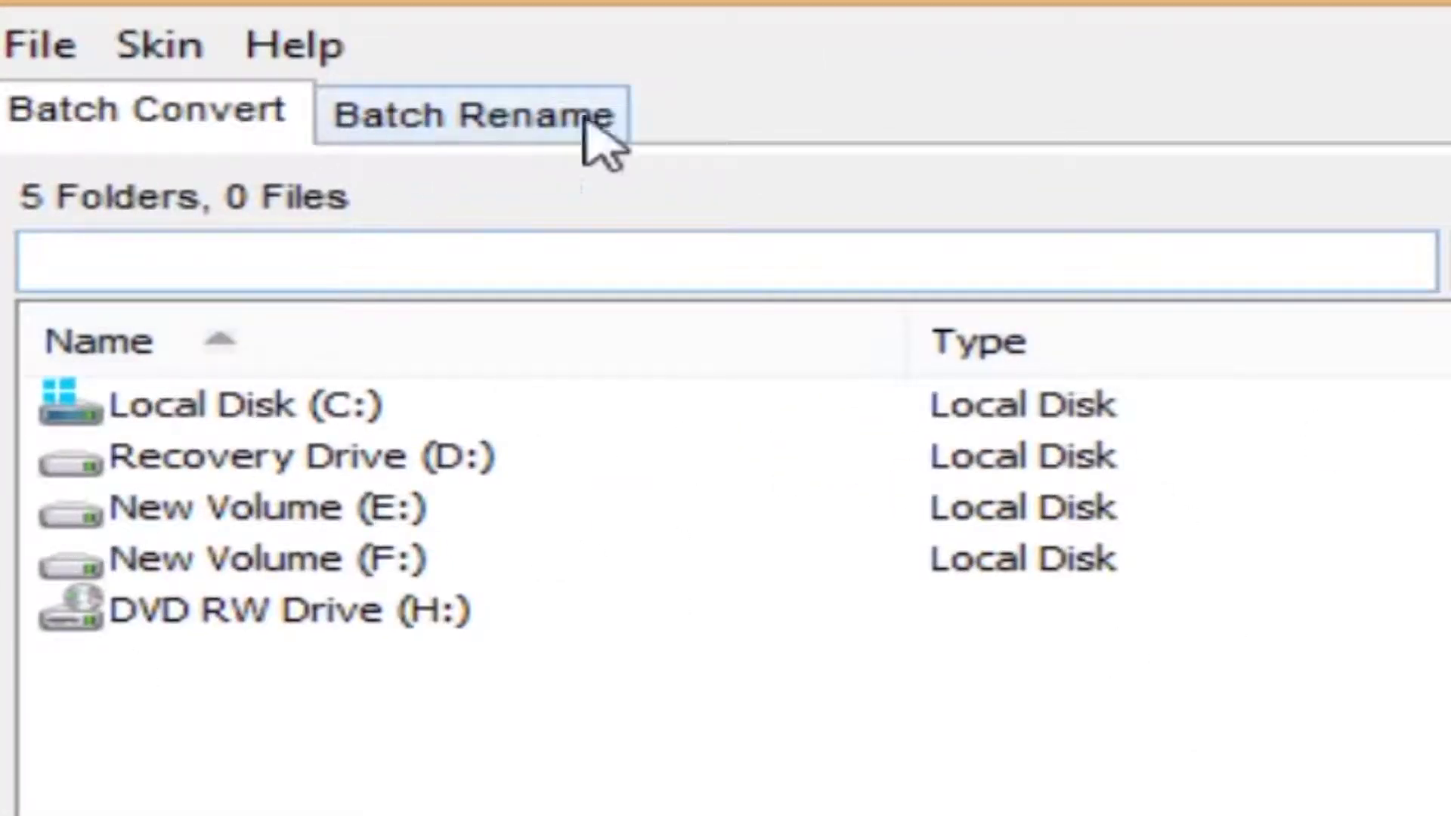
click(472, 125)
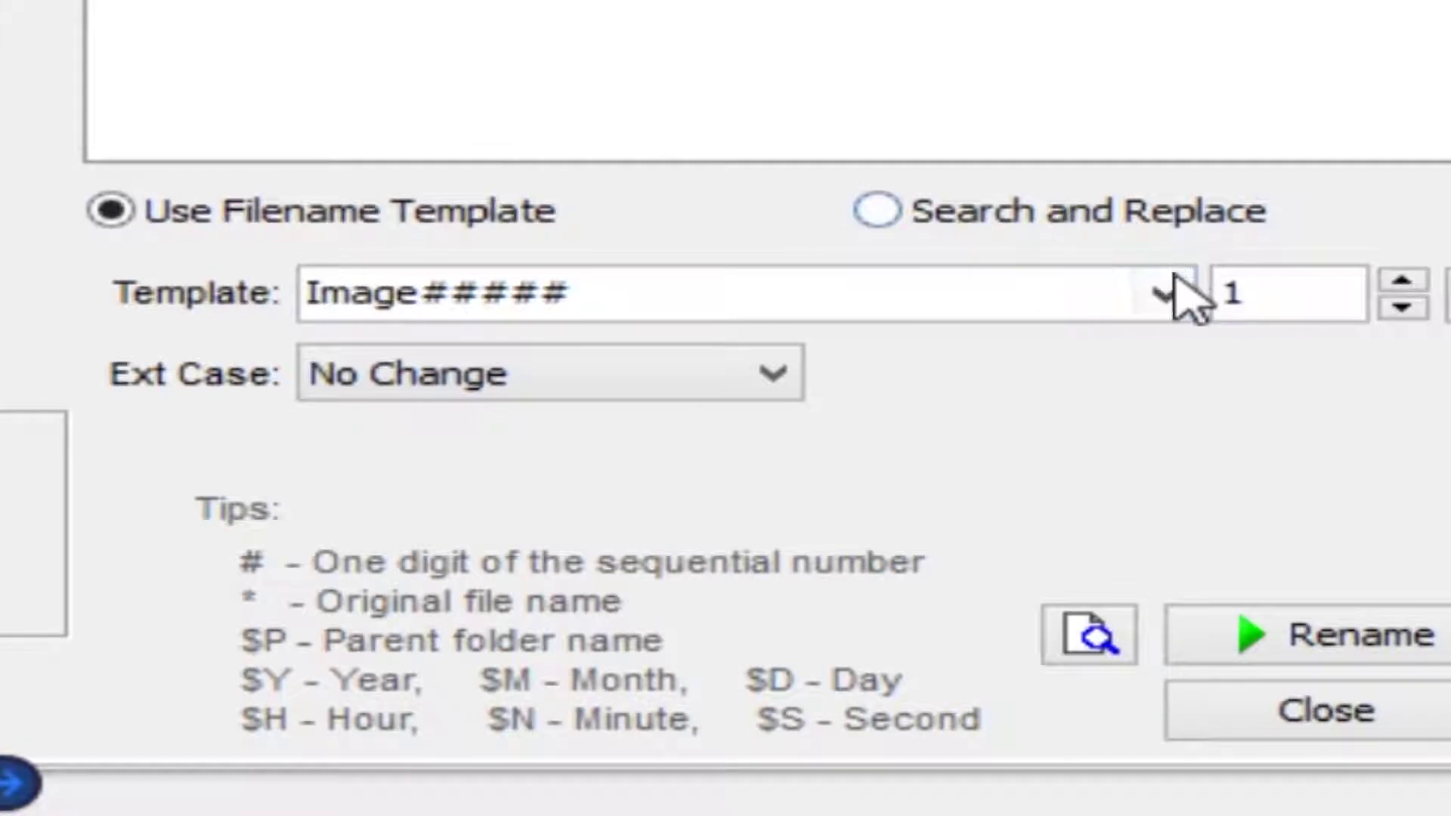
click(1167, 295)
click(430, 346)
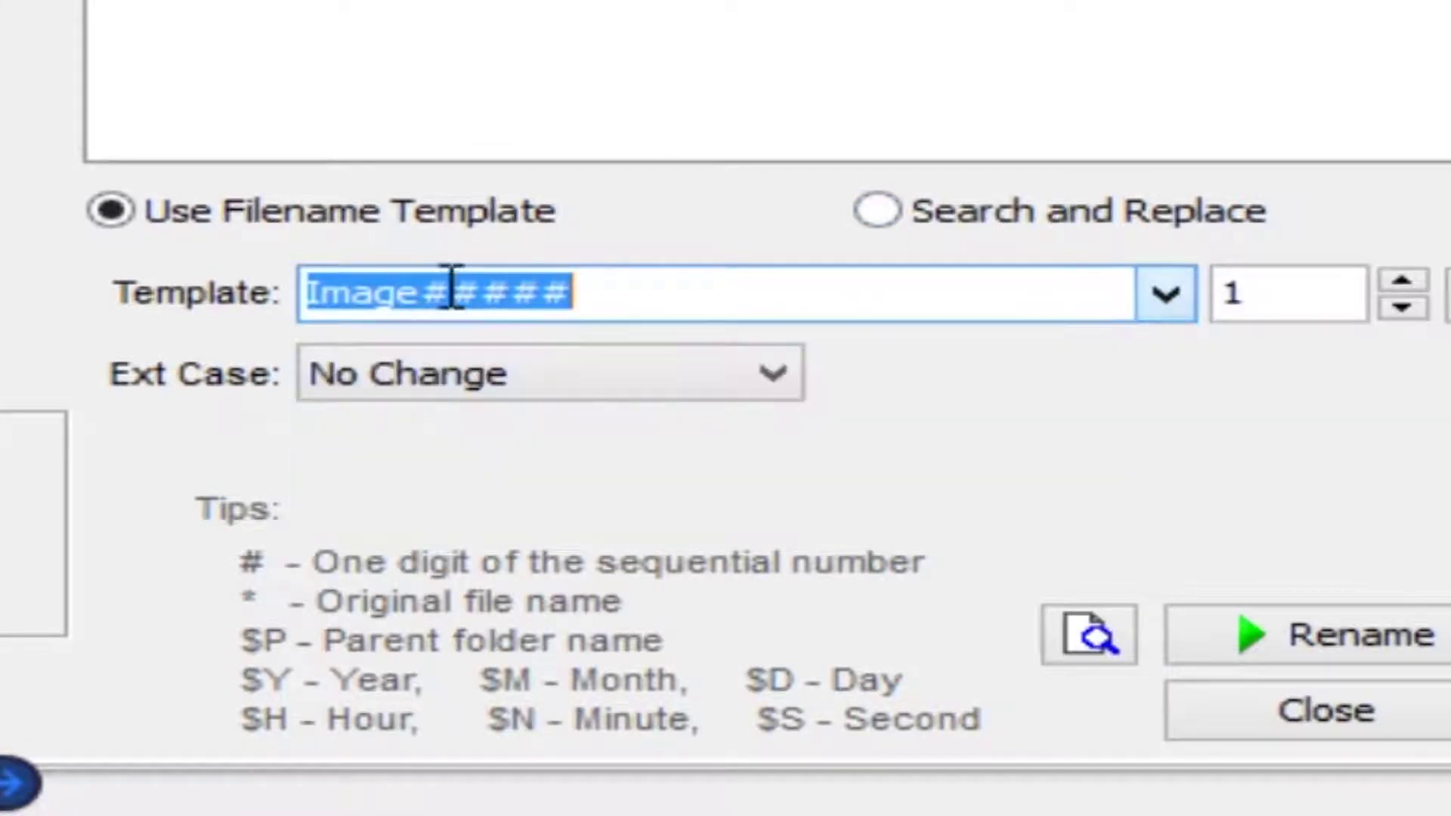
click(500, 382)
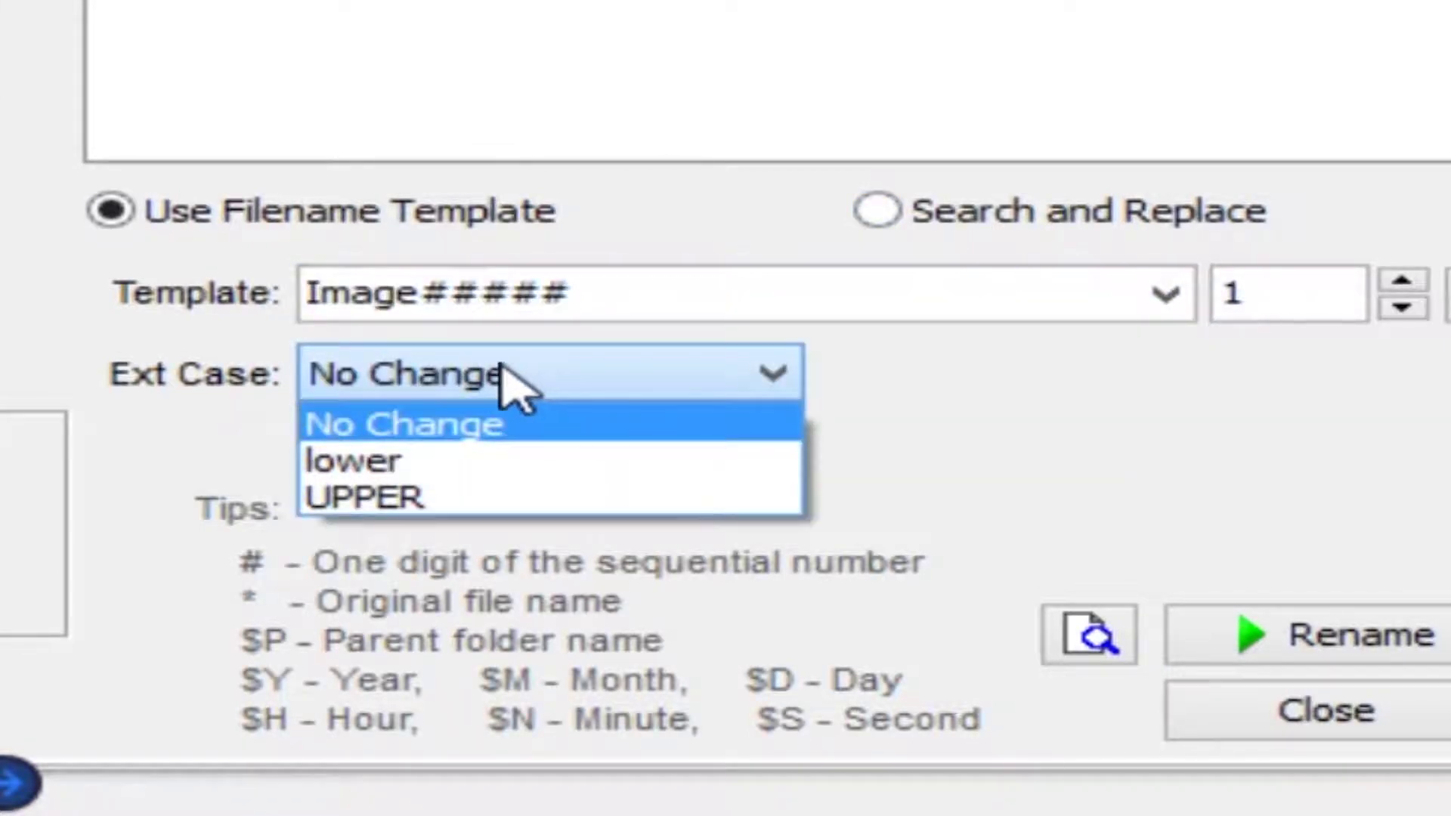
click(439, 381)
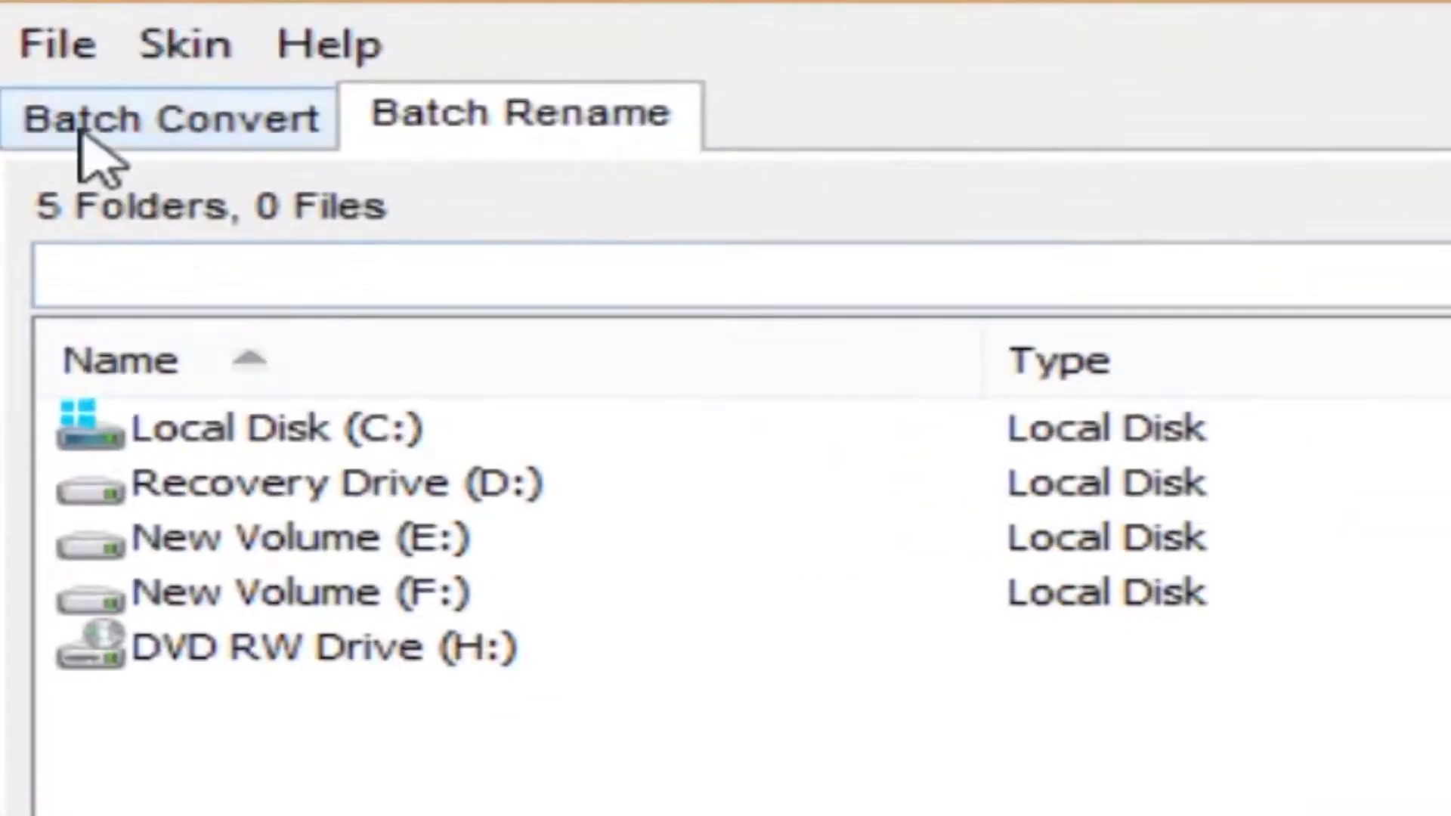
click(198, 123)
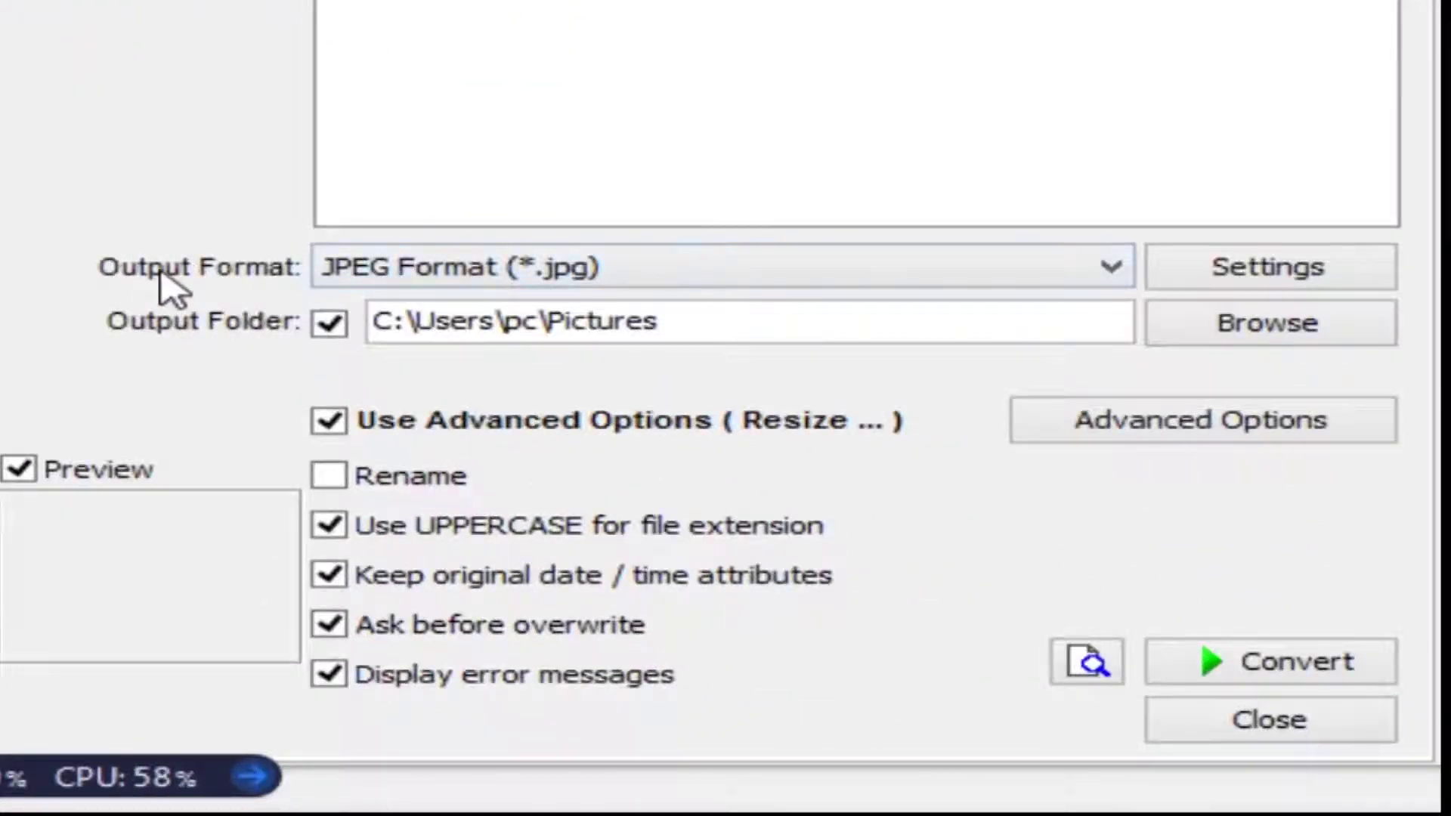
Step: Keep JPEG as the output format and confirm the output folder C:\Users\pc\Pictures
click(403, 278)
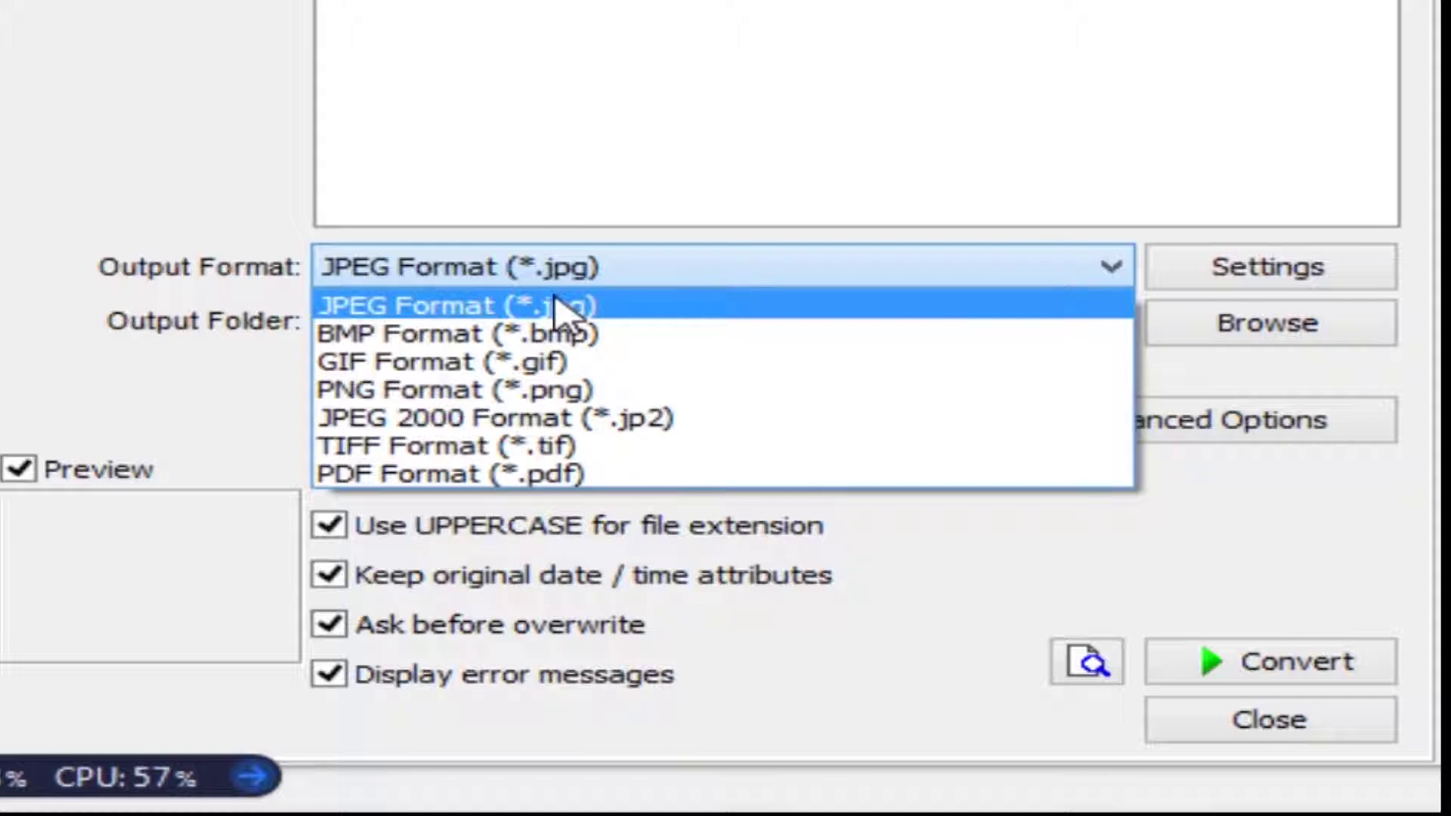
click(398, 306)
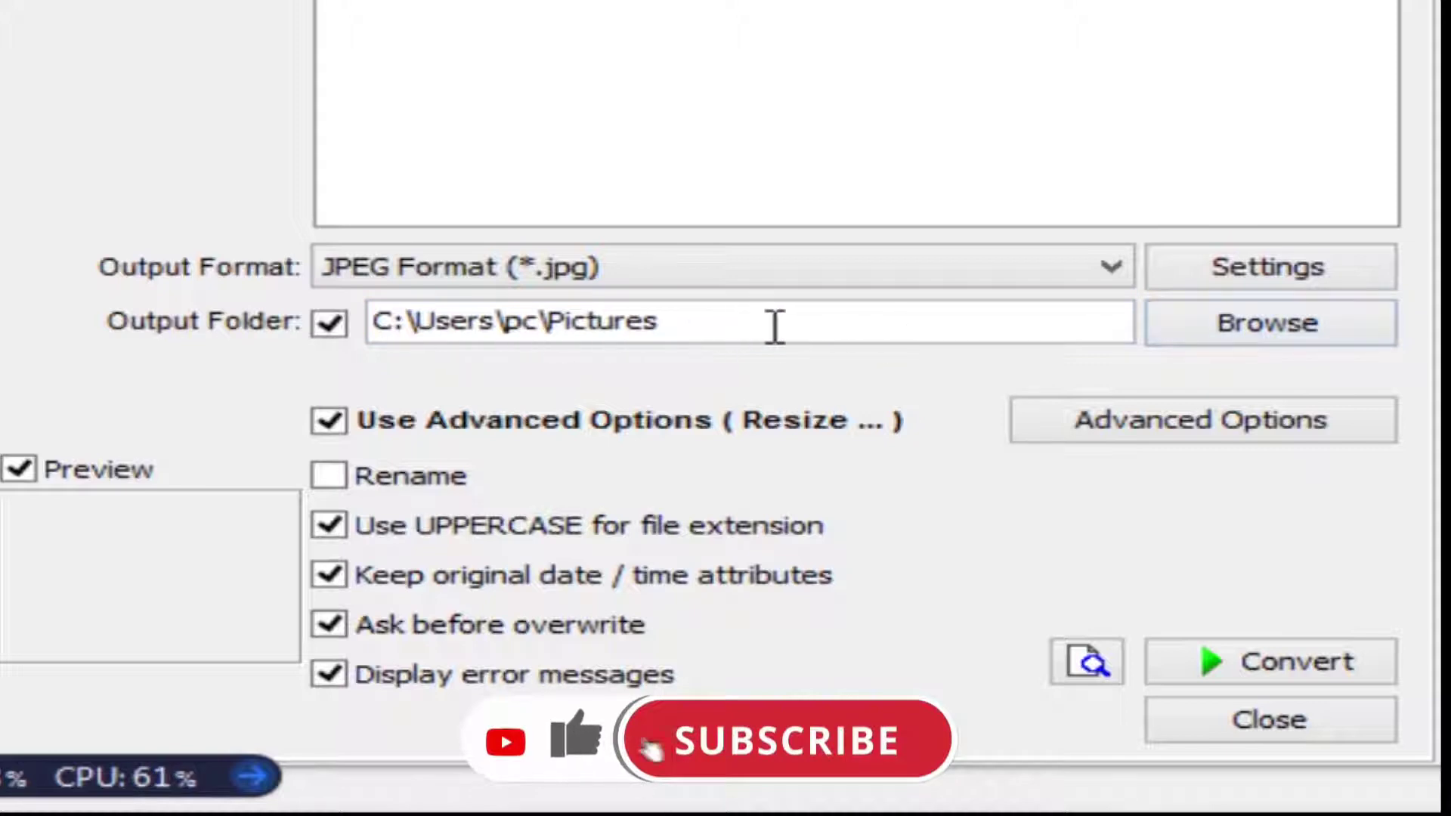
drag(776, 326, 383, 313)
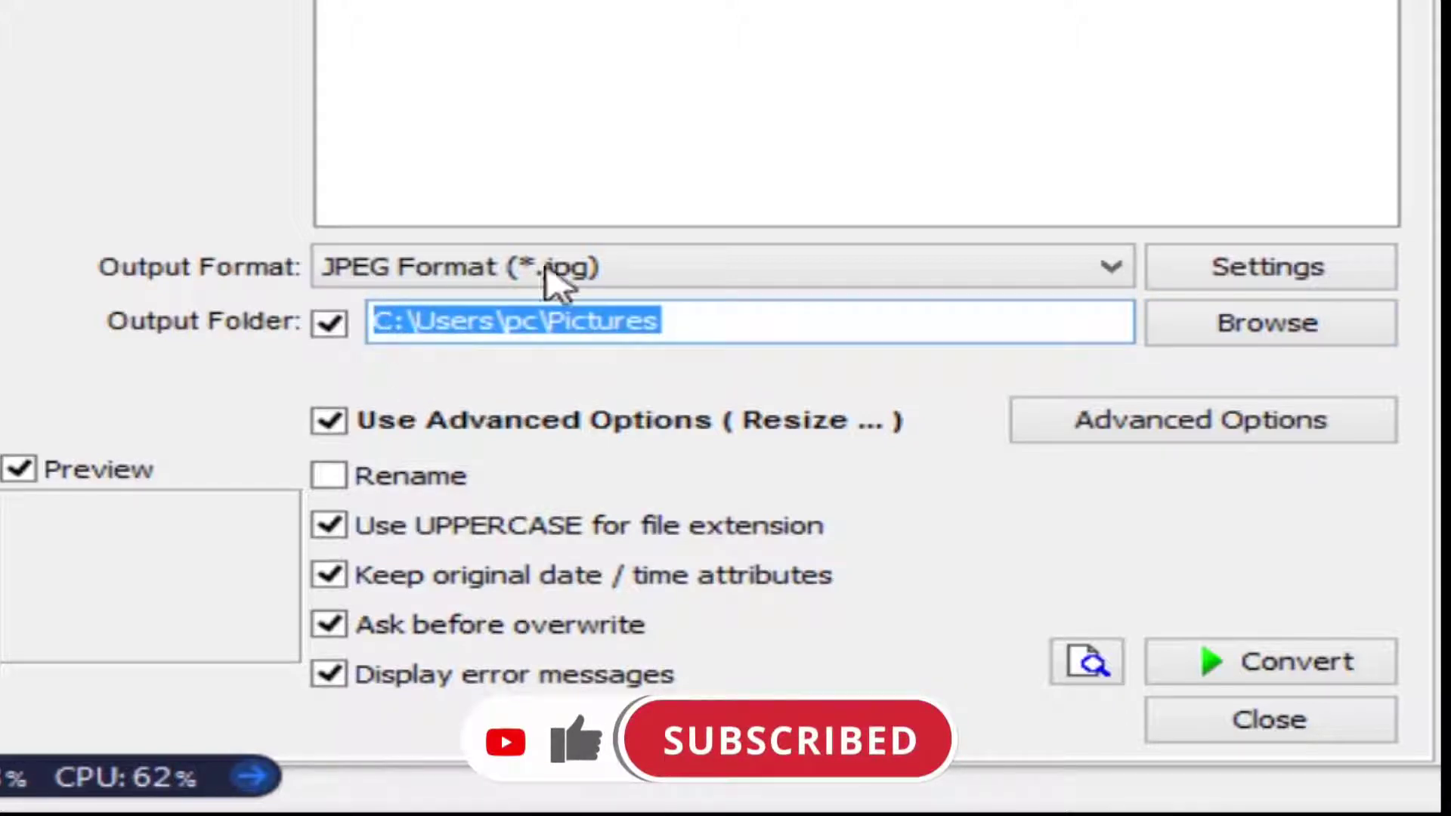
click(680, 331)
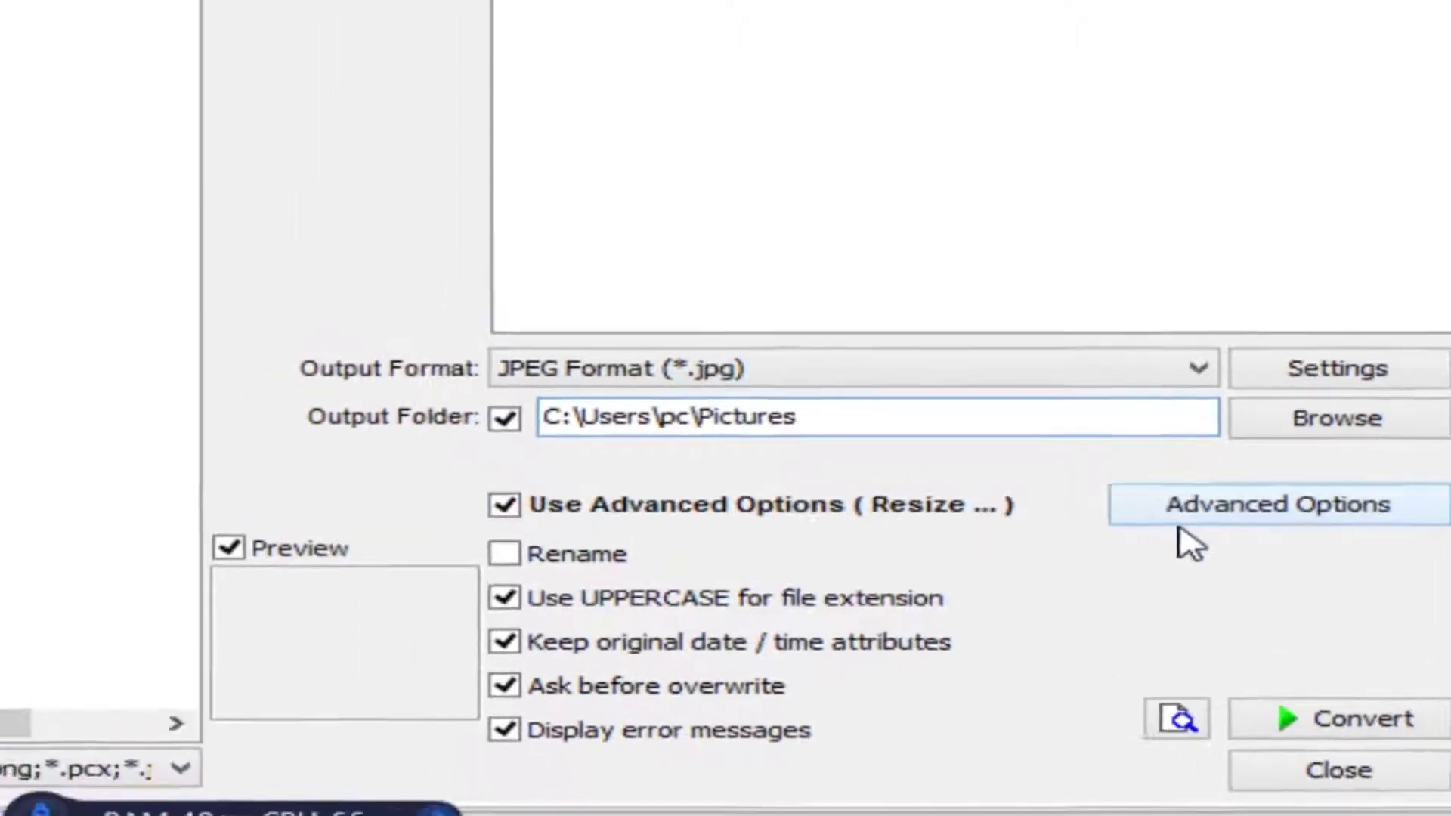
click(1088, 437)
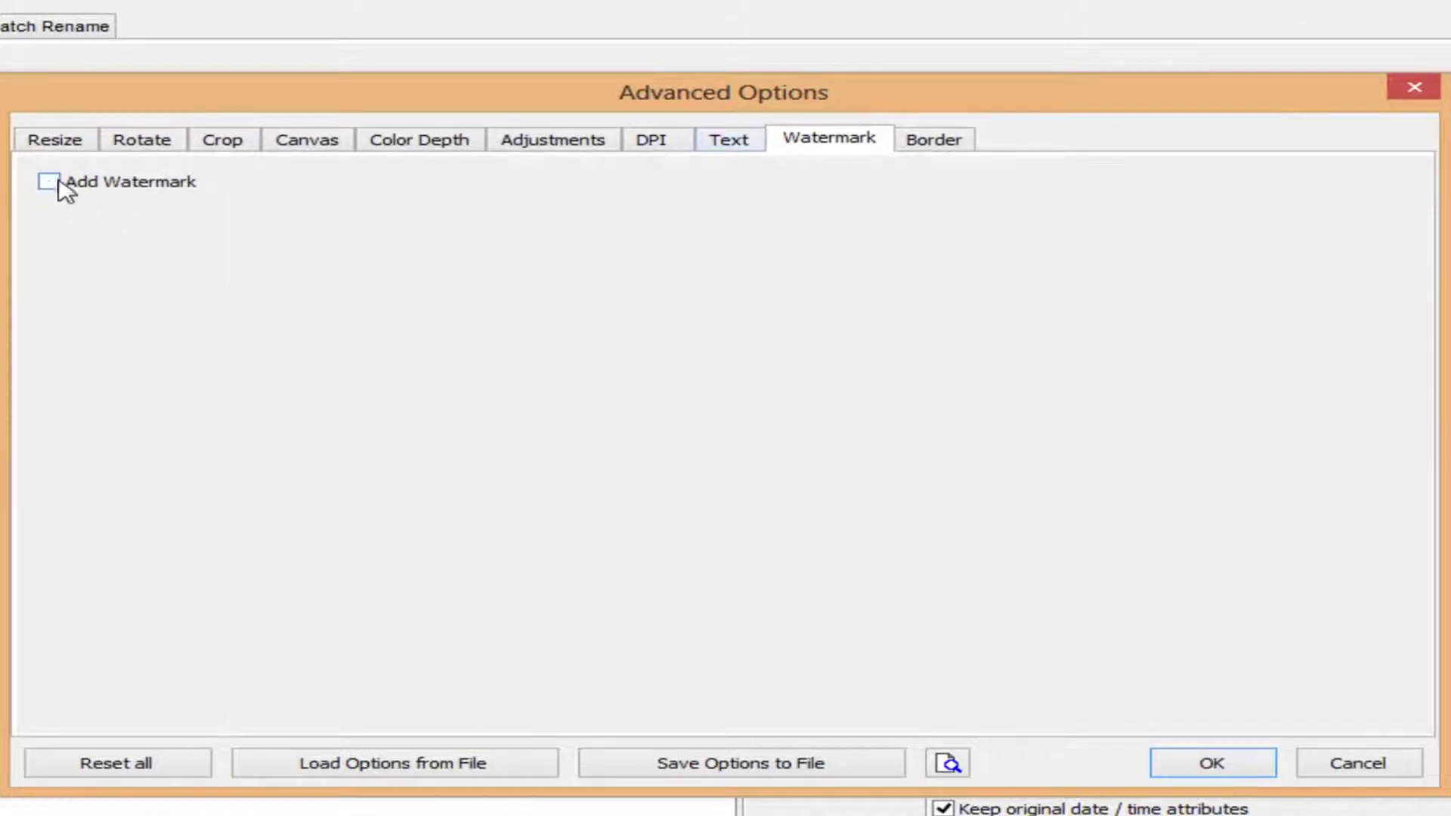
click(68, 143)
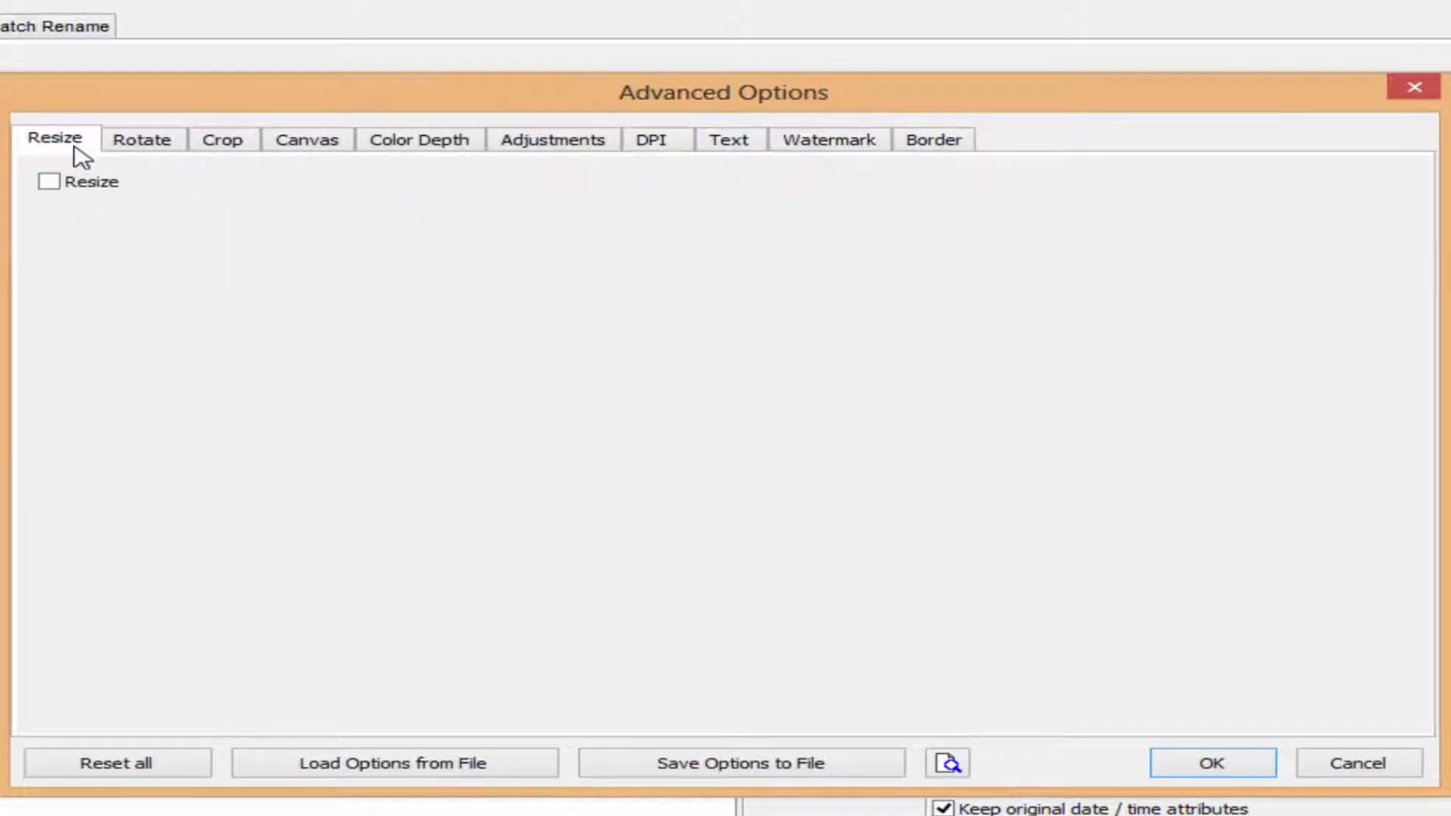
click(174, 152)
click(234, 145)
click(301, 151)
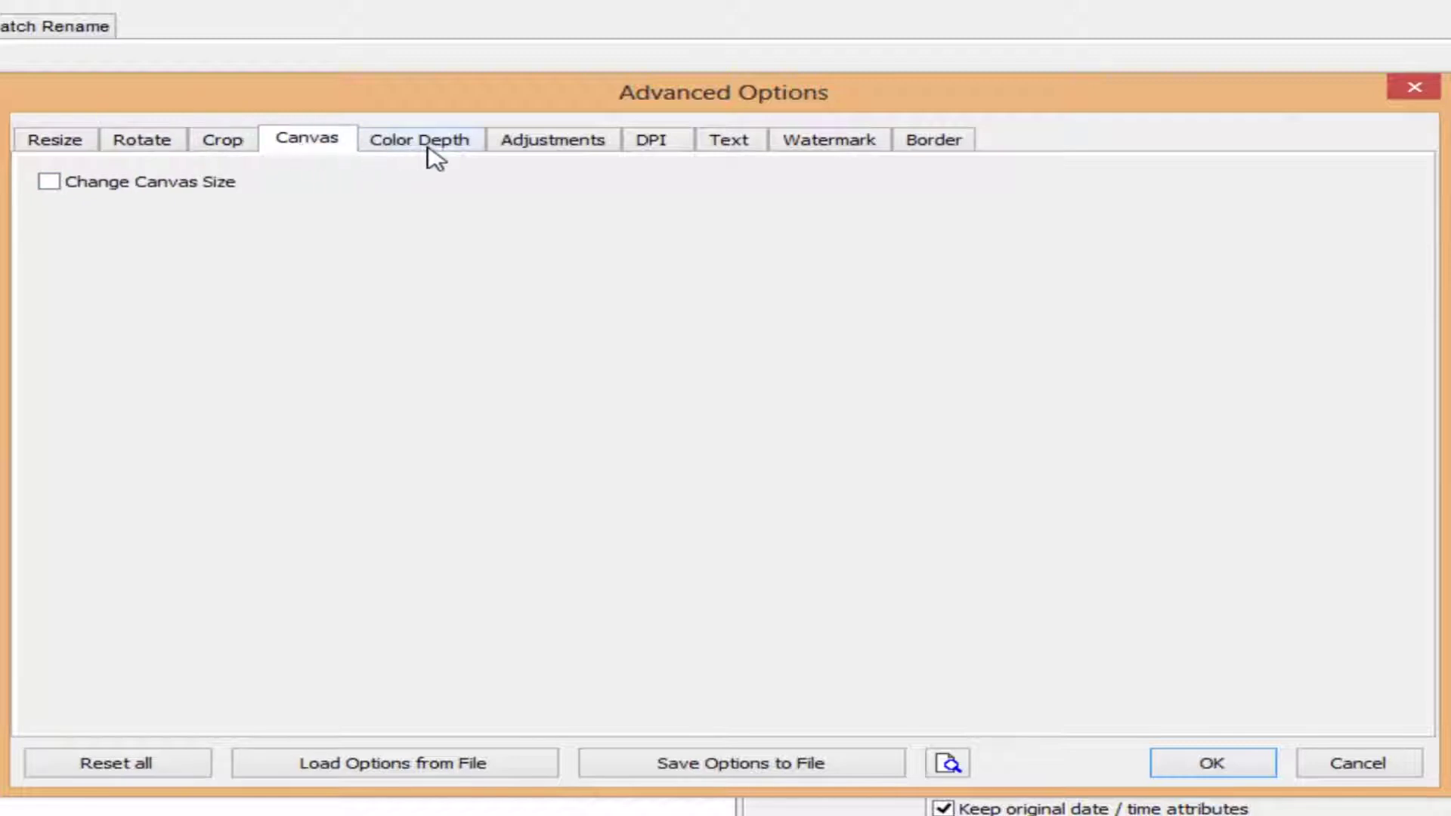
click(438, 155)
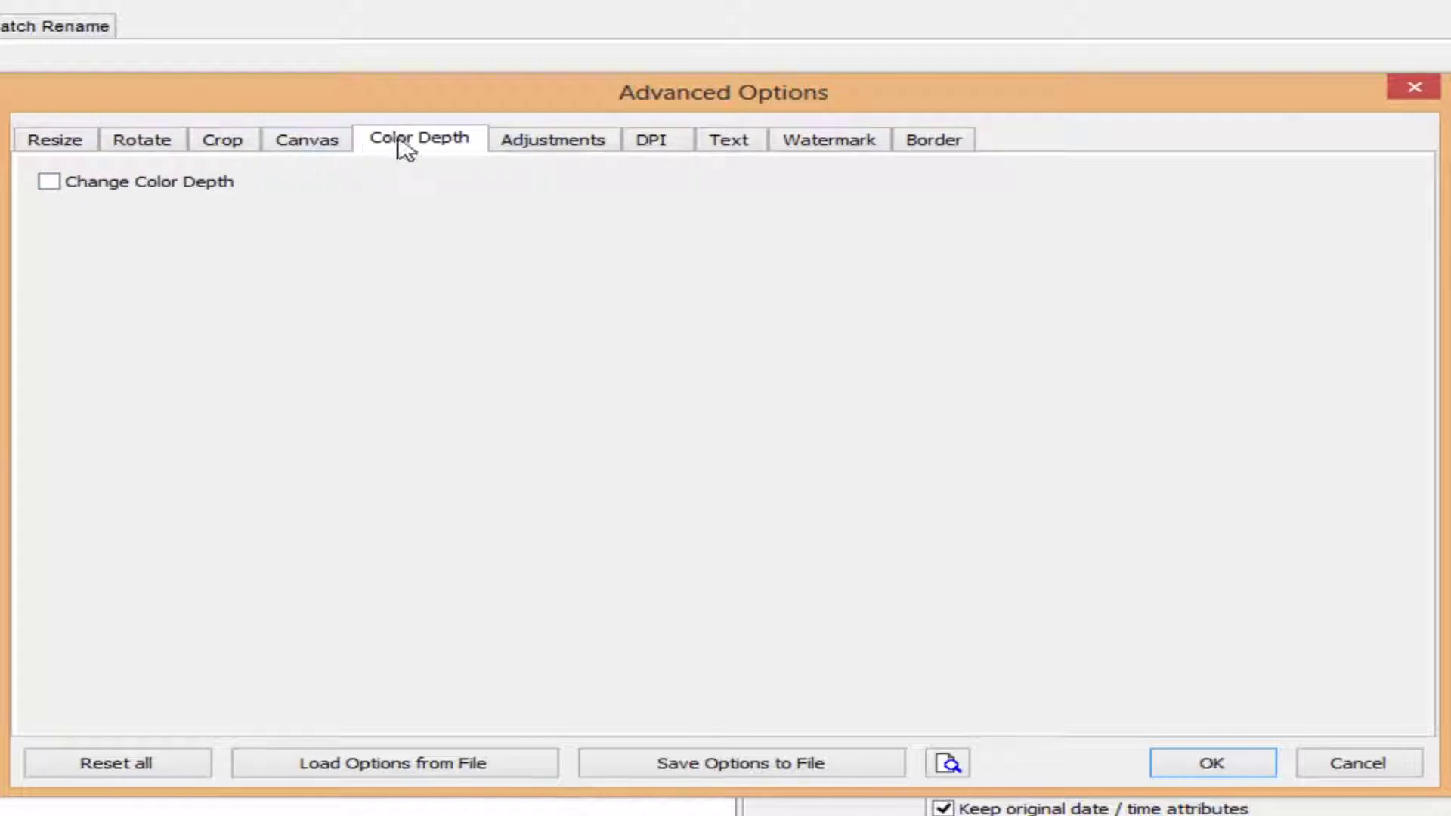
click(526, 146)
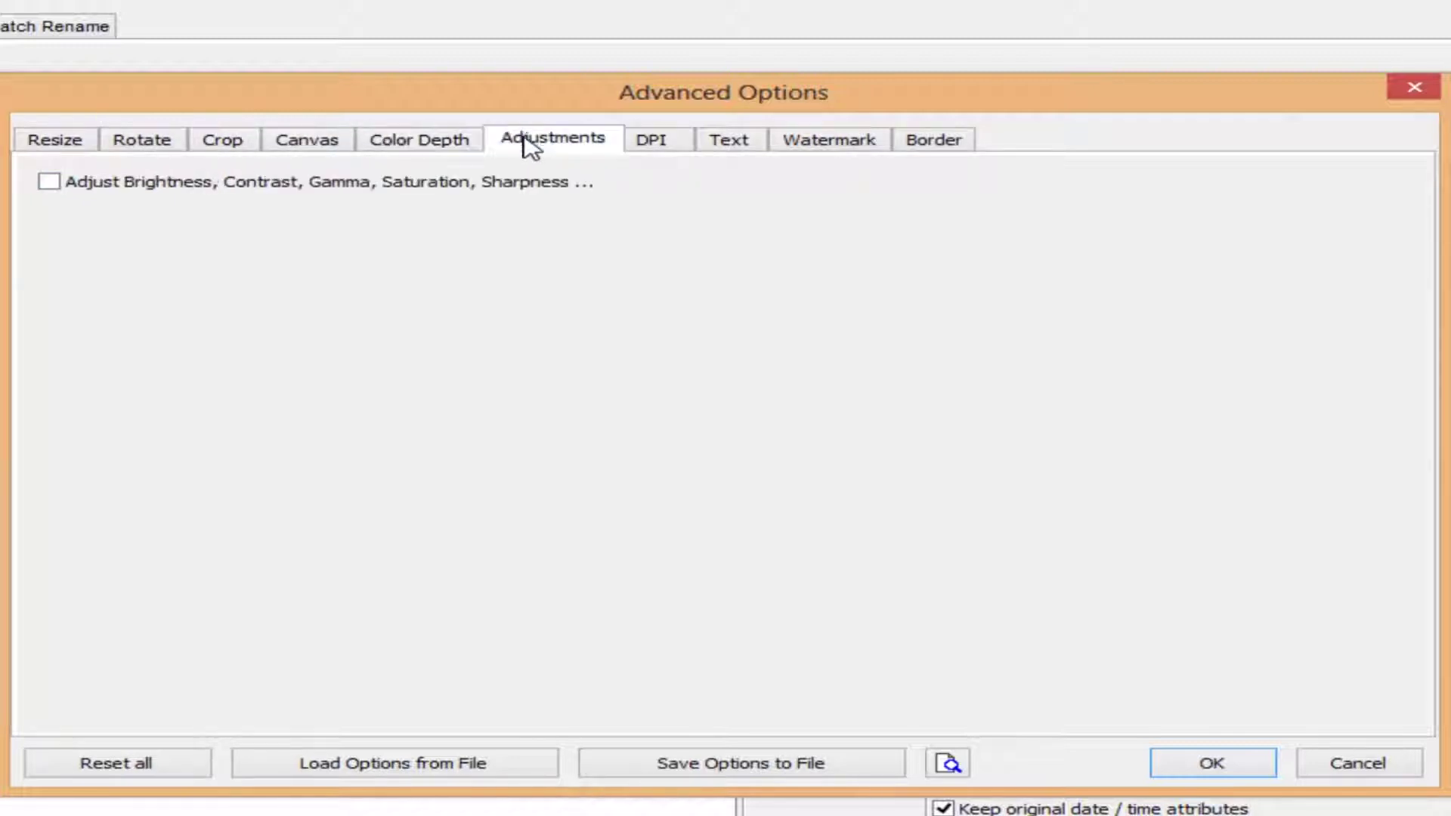
click(665, 140)
click(597, 144)
click(49, 182)
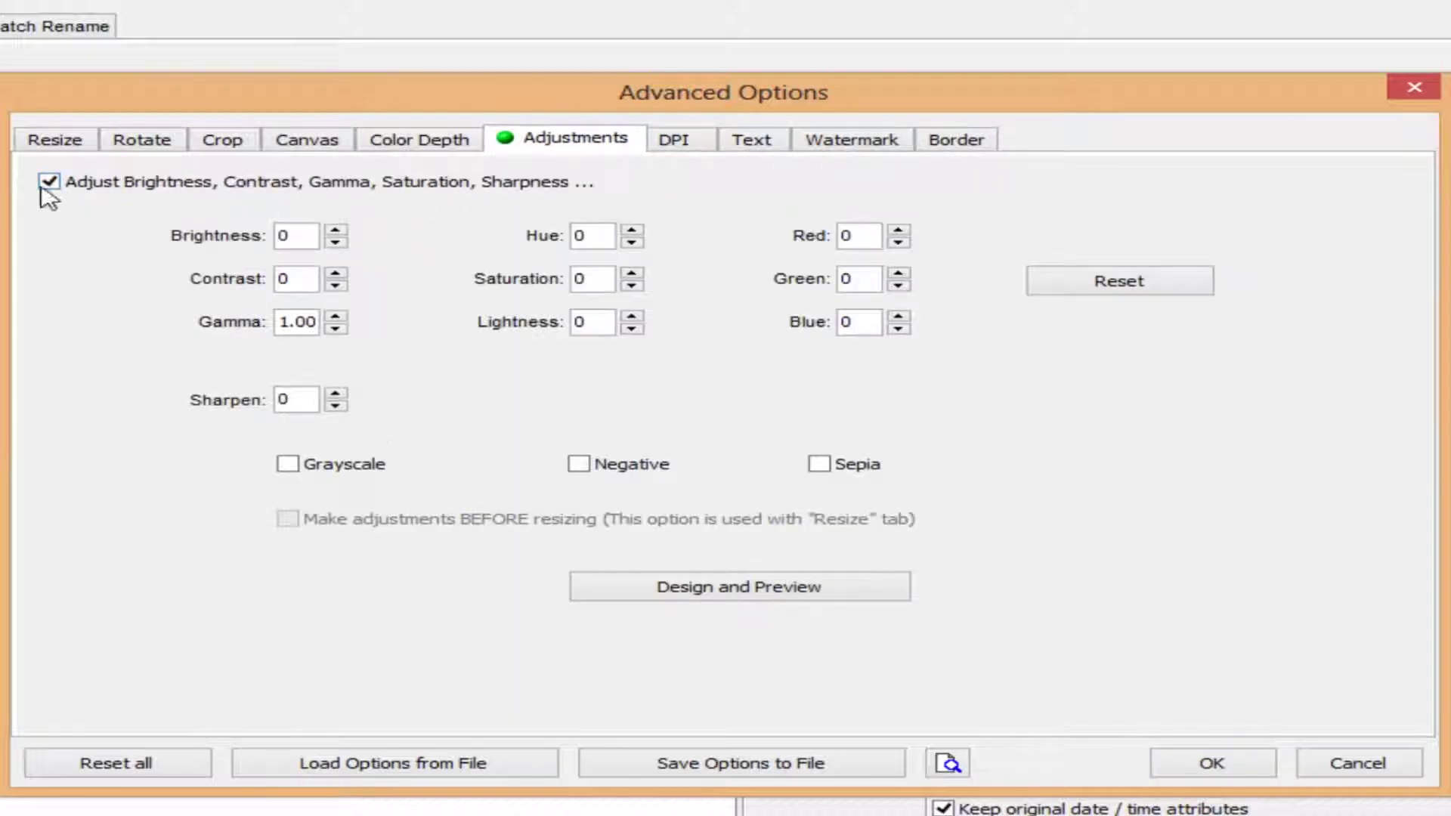
click(42, 188)
click(748, 144)
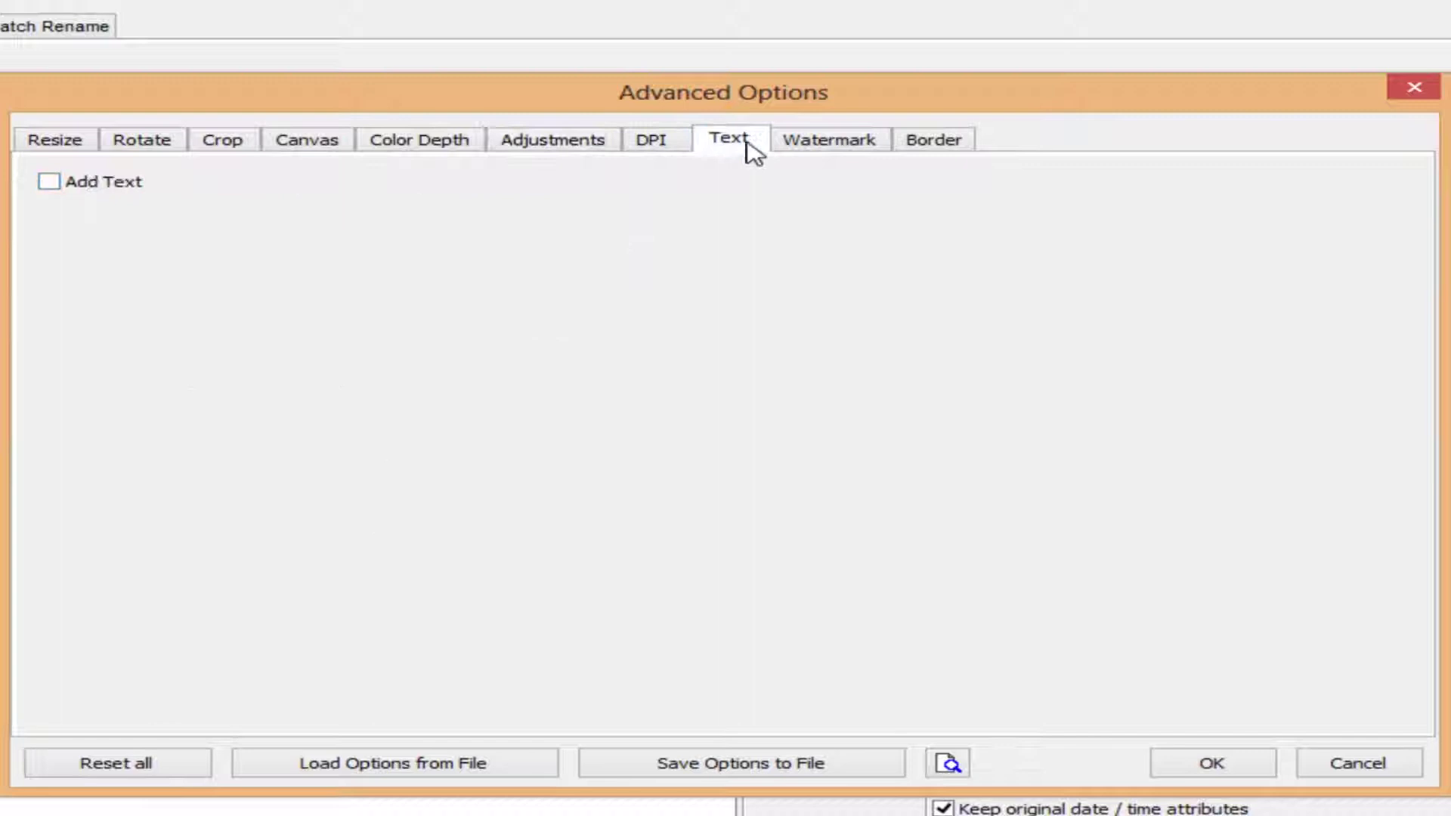
click(87, 183)
click(81, 186)
click(797, 143)
click(50, 183)
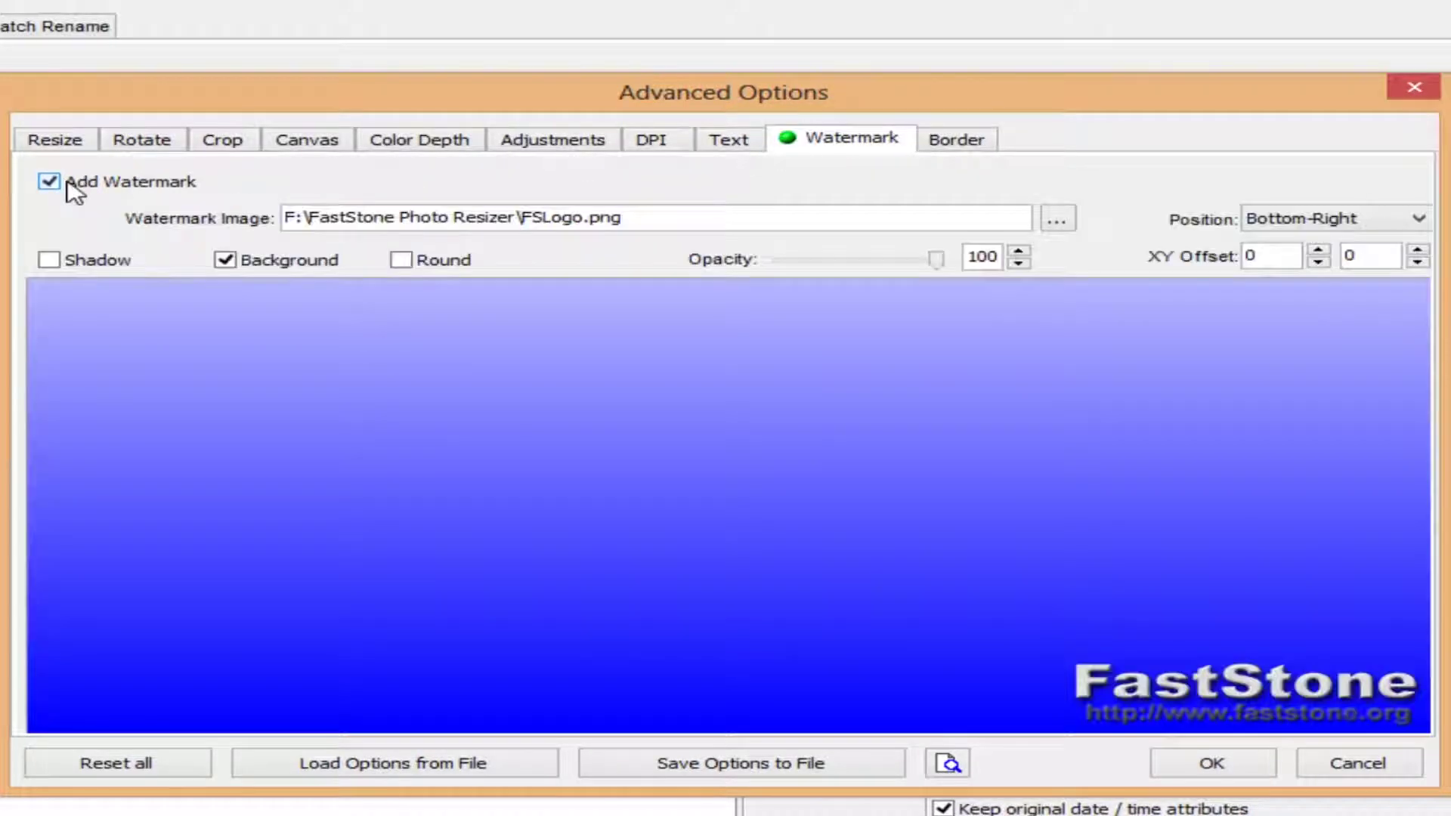
click(49, 183)
click(939, 152)
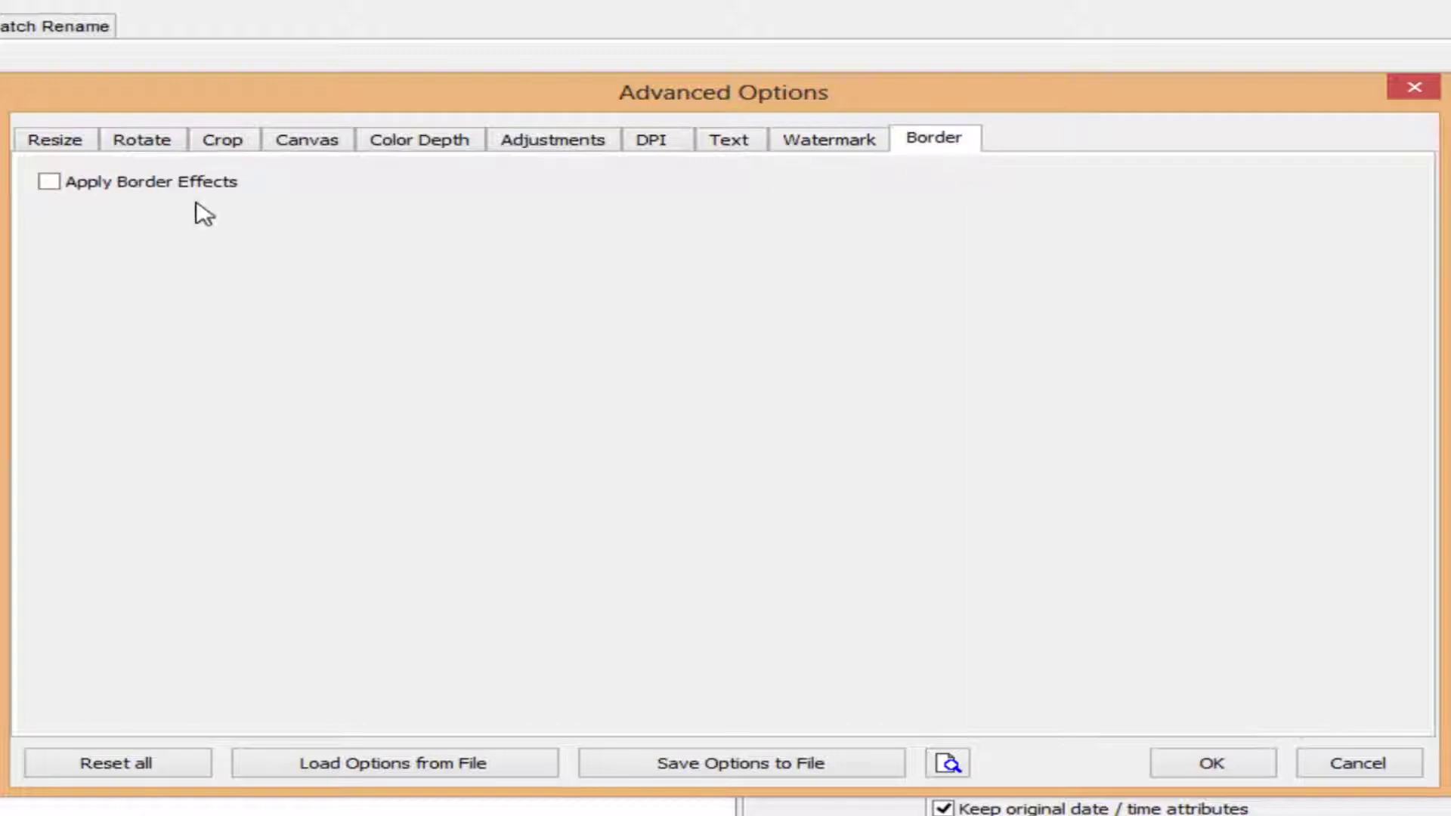
click(131, 187)
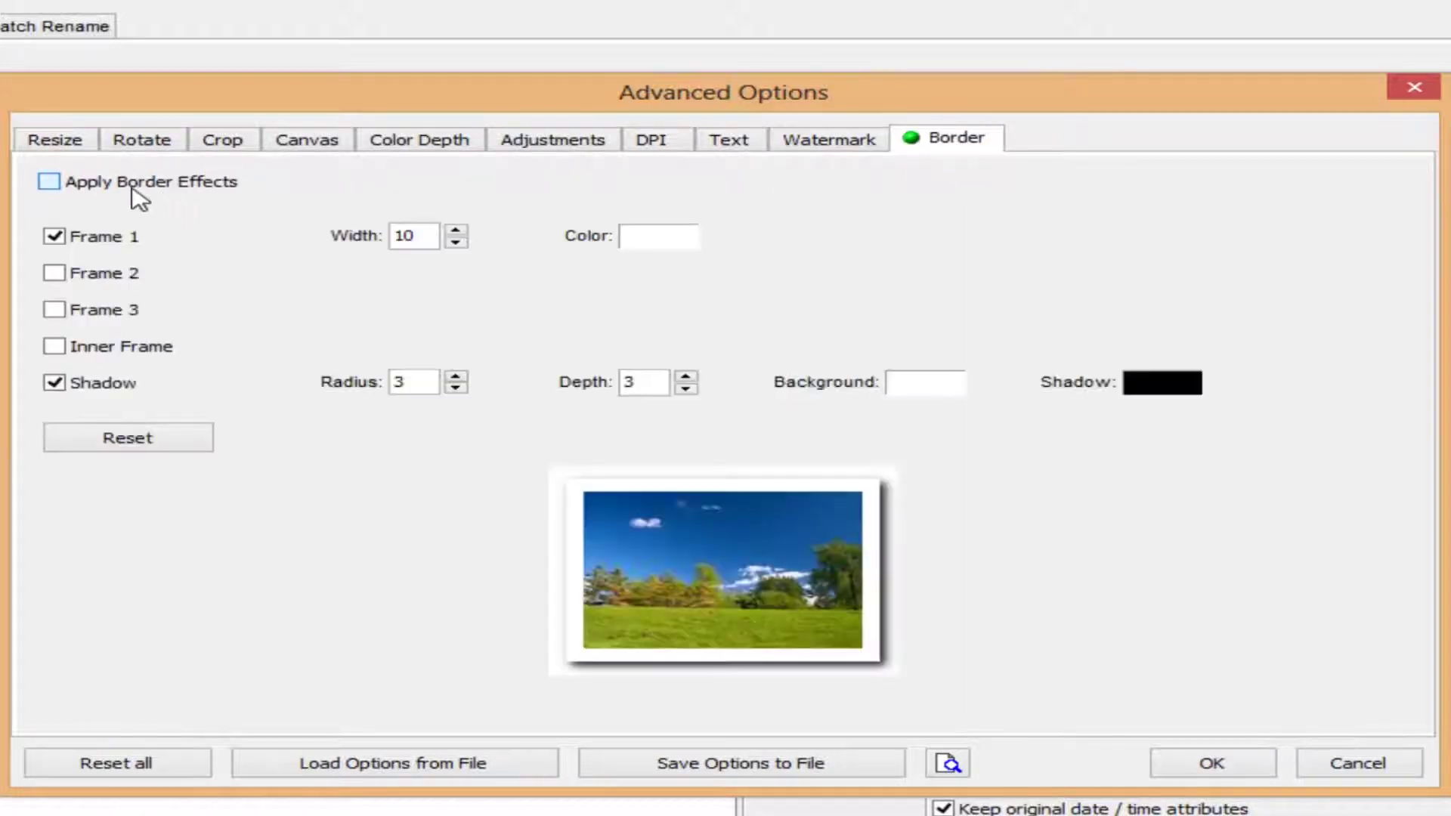
click(79, 188)
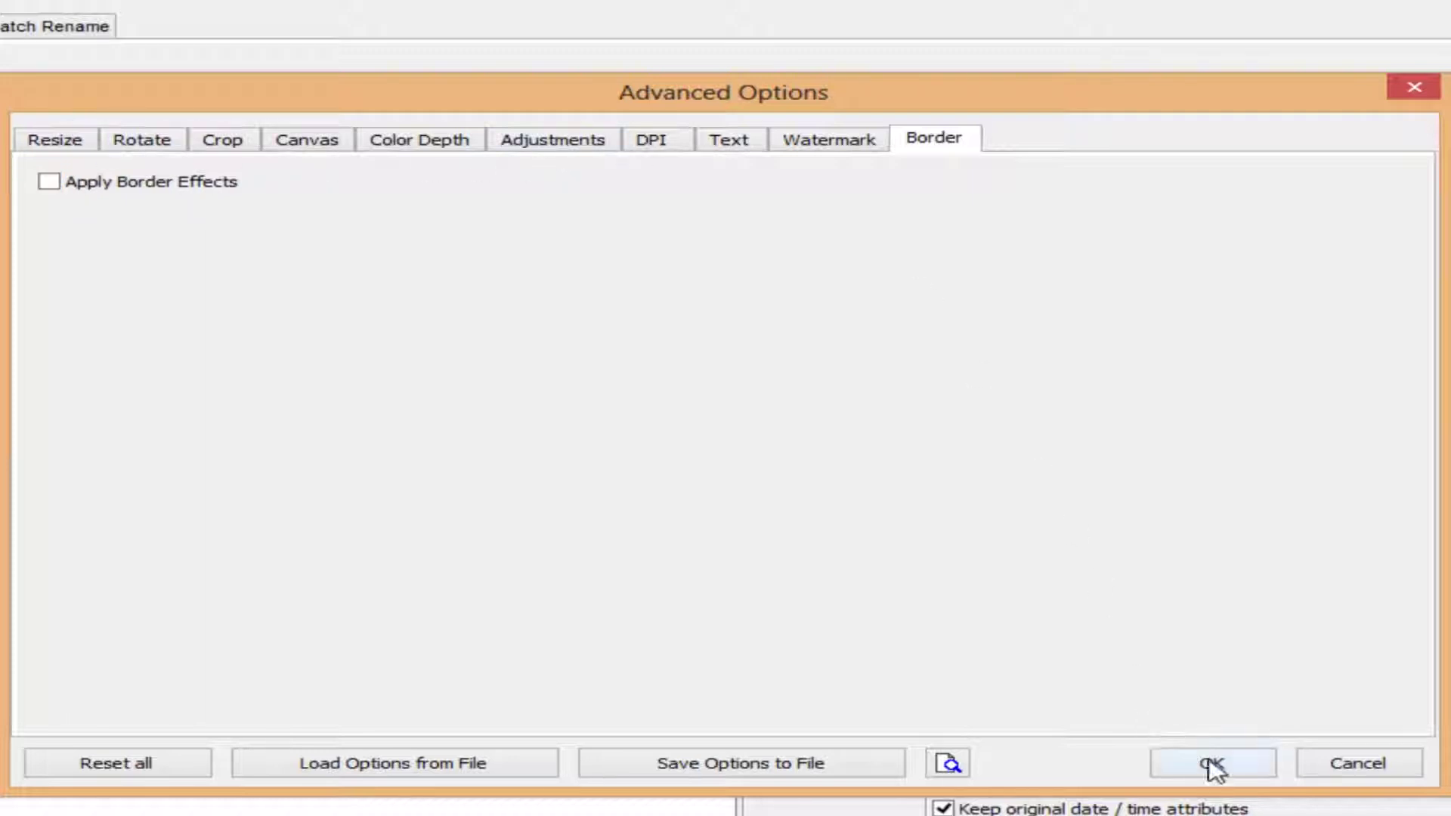
click(1408, 767)
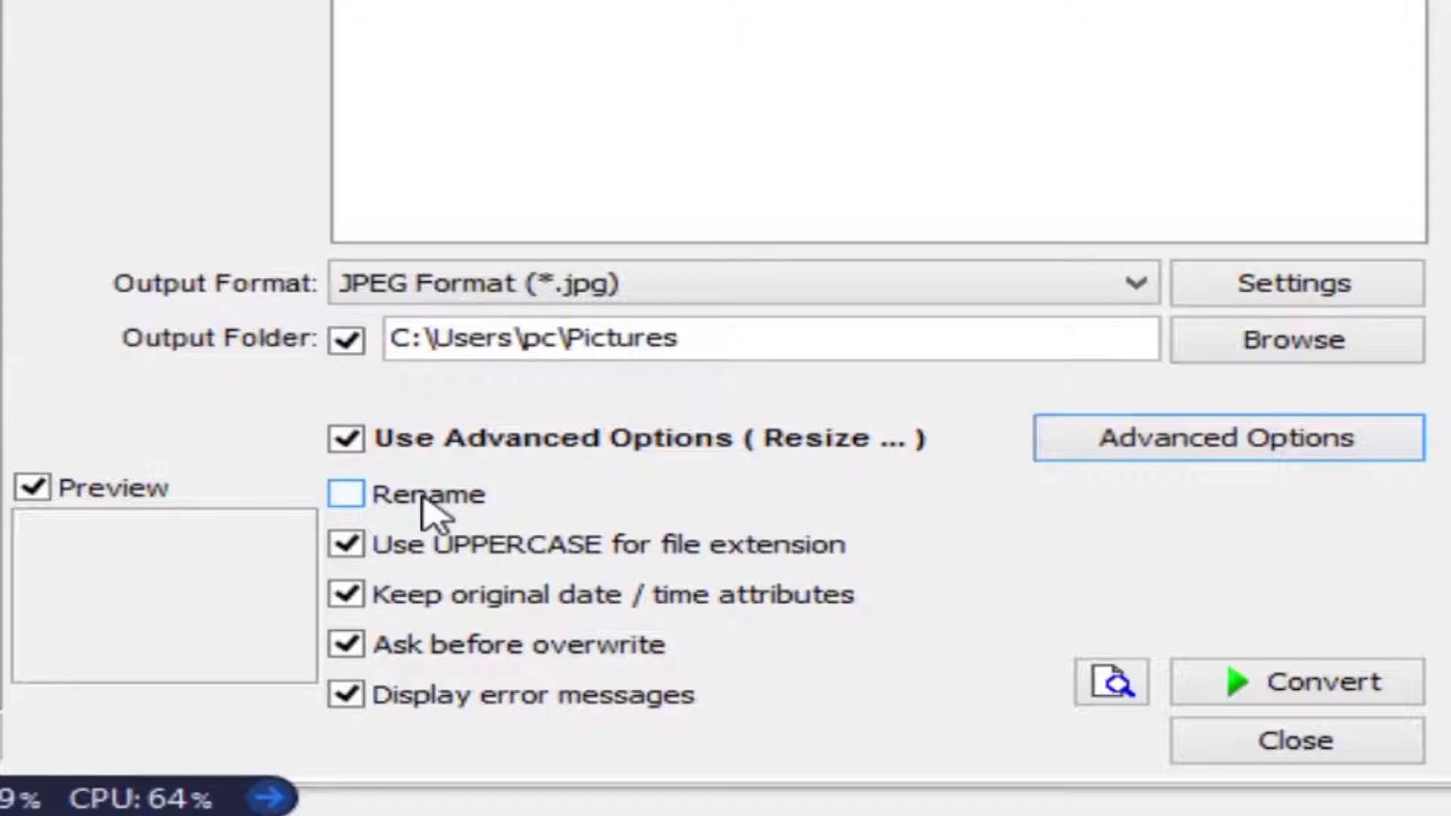
Step: Turn on renaming with the template 'after', keeping original date/time attributes enabled
click(359, 496)
double_click(787, 492)
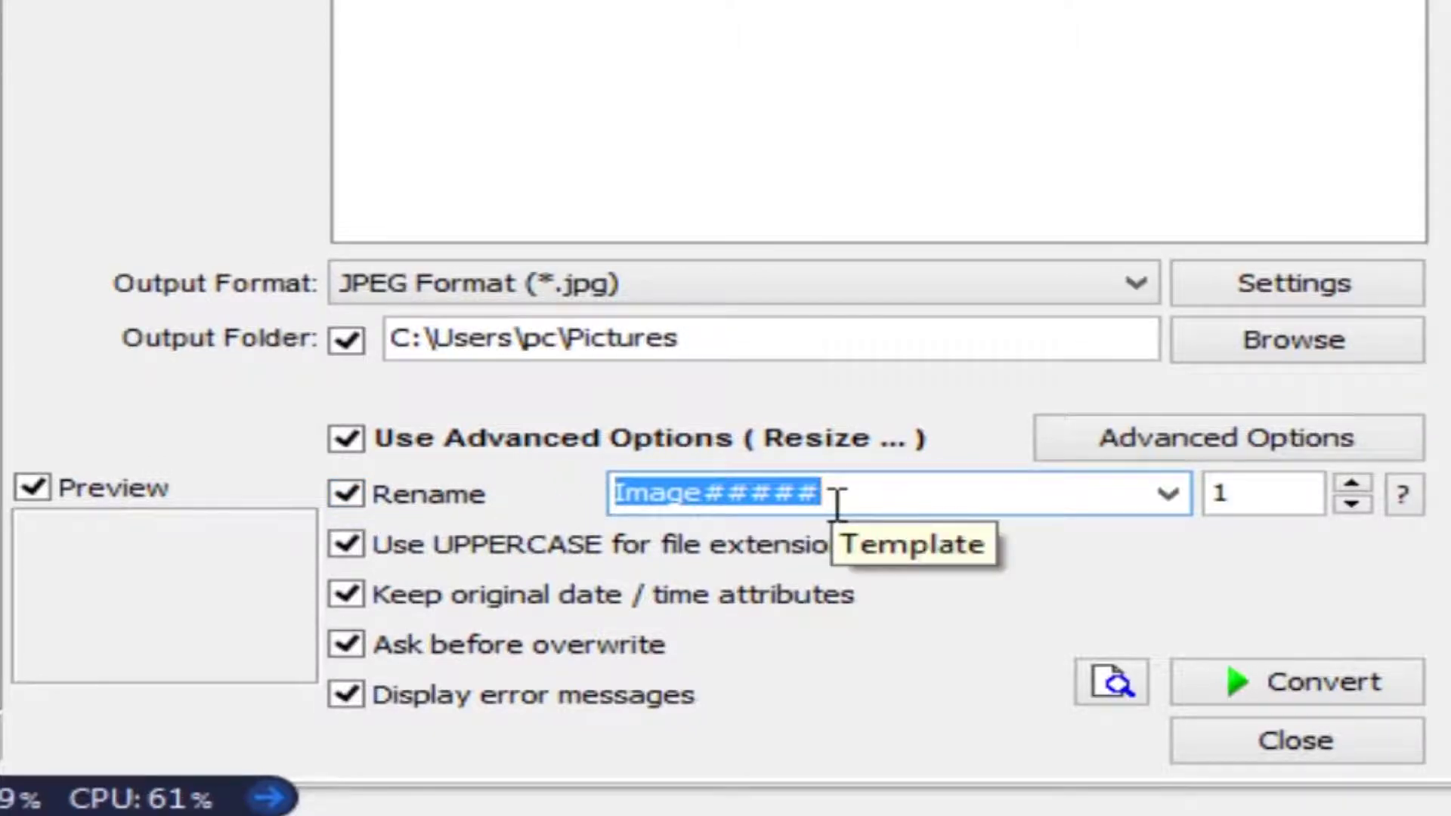
text(after)
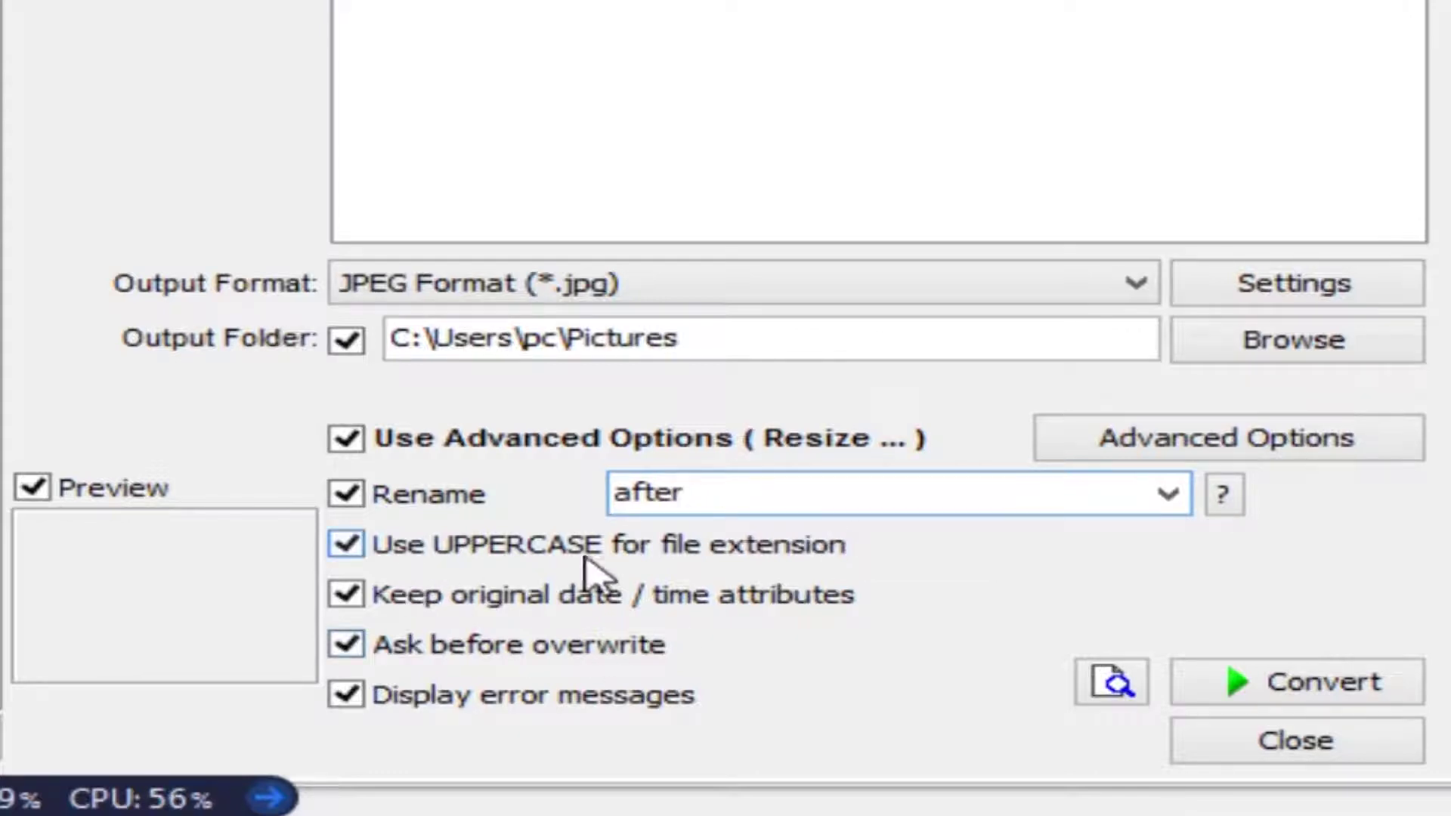
click(774, 592)
click(475, 592)
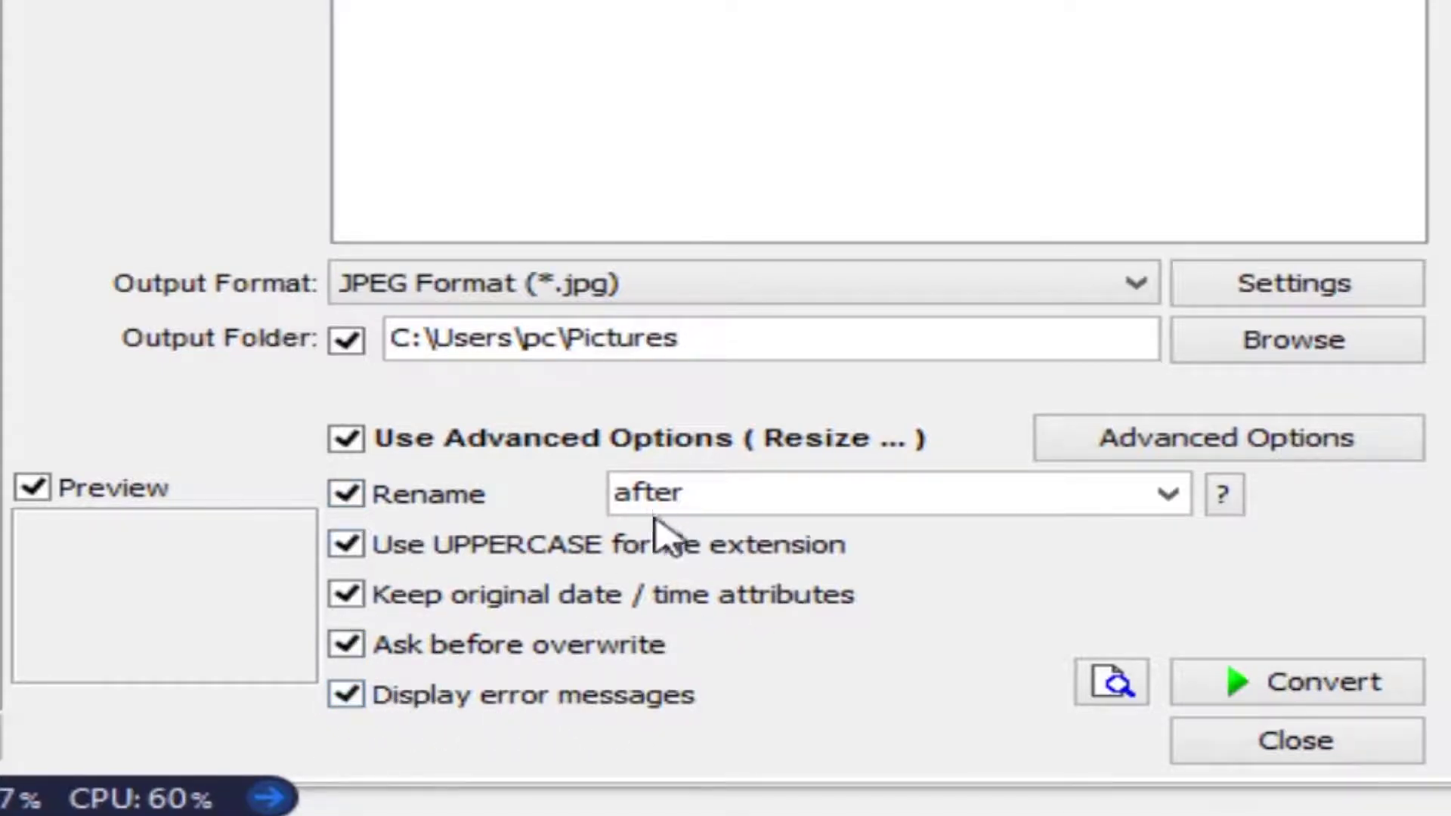
click(1301, 289)
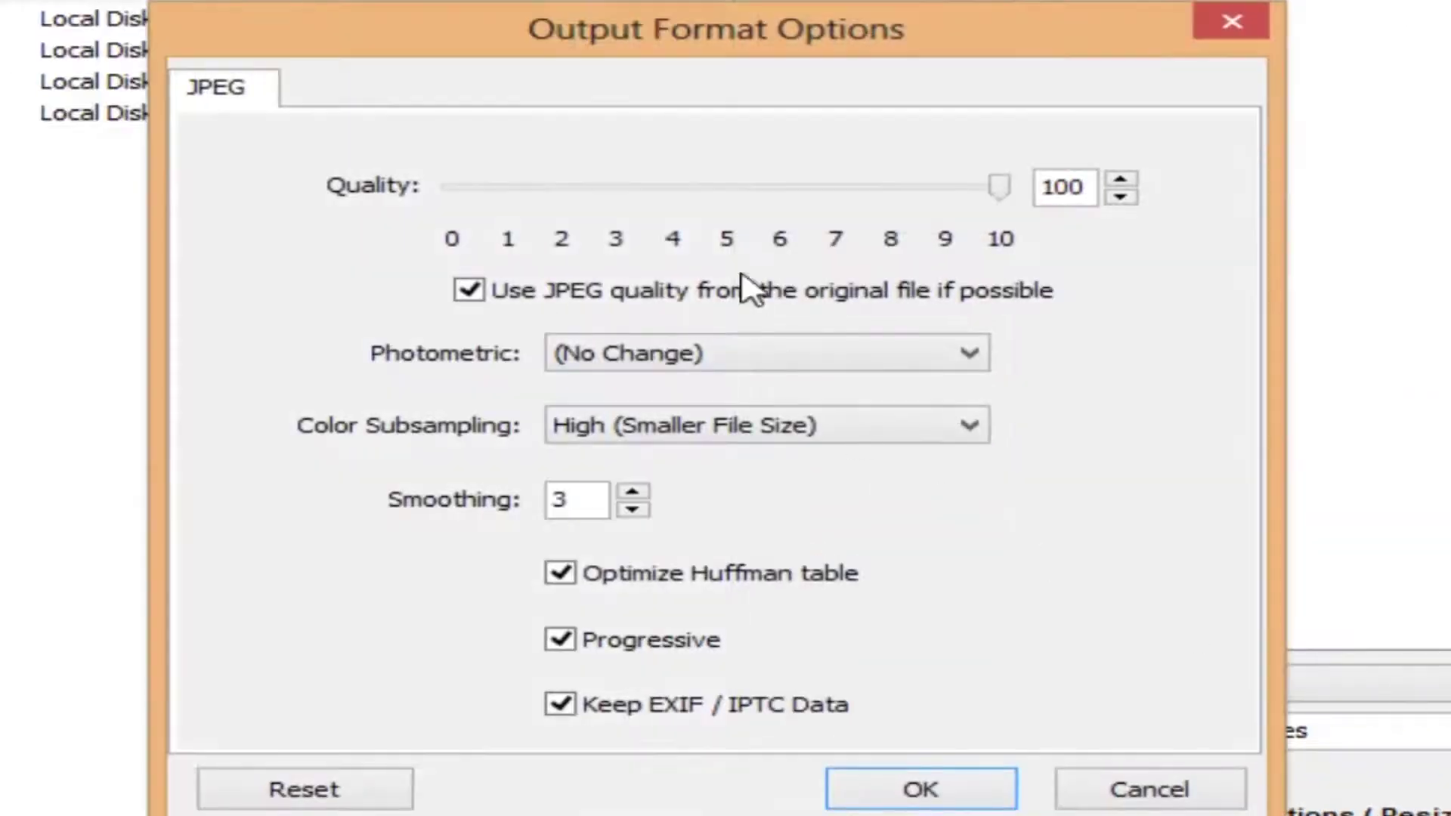
drag(725, 58, 672, 43)
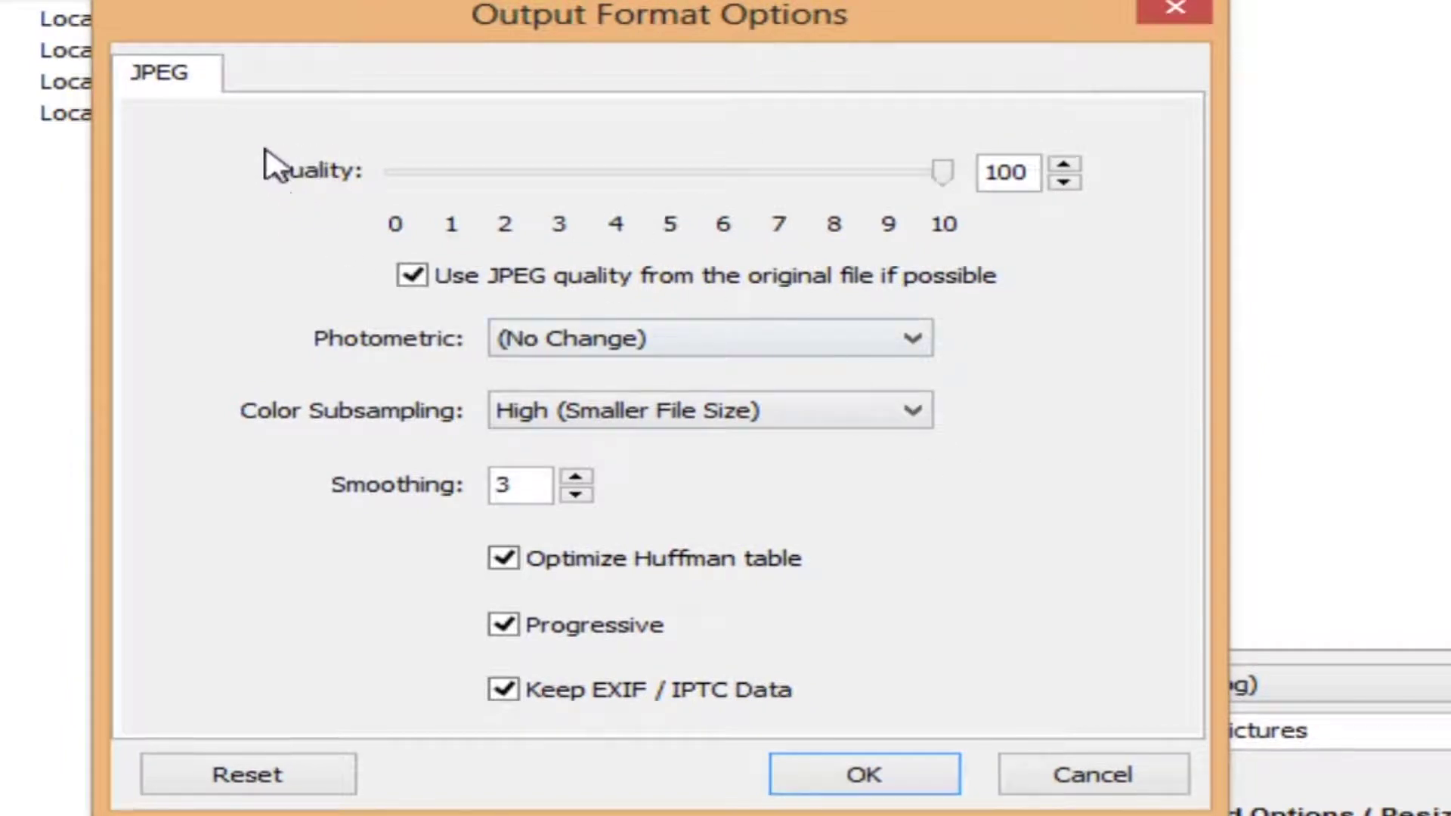
mouse_move(944, 170)
mouse_down()
mouse_move(905, 168)
mouse_move(940, 169)
mouse_up()
click(624, 340)
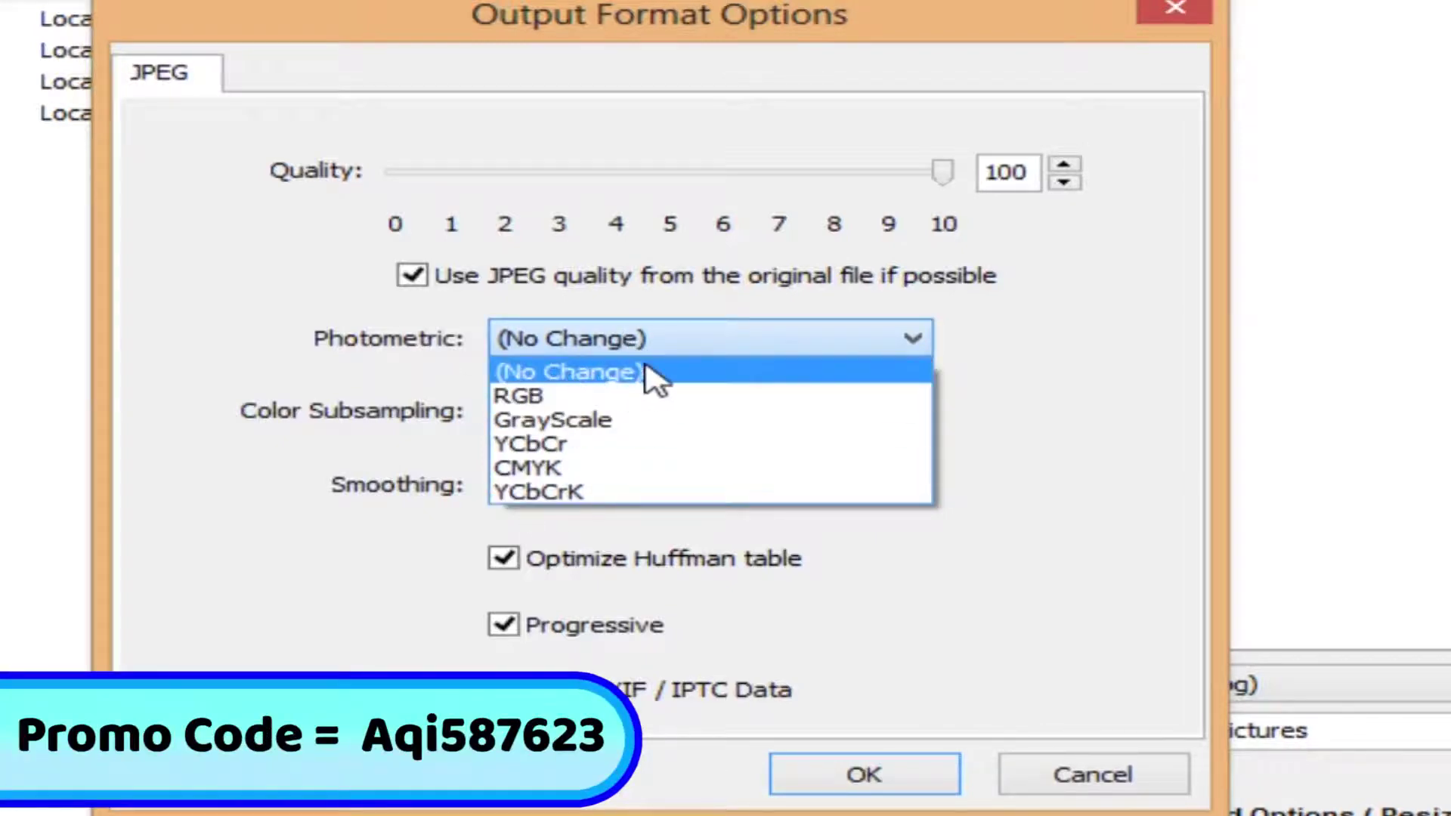
click(593, 378)
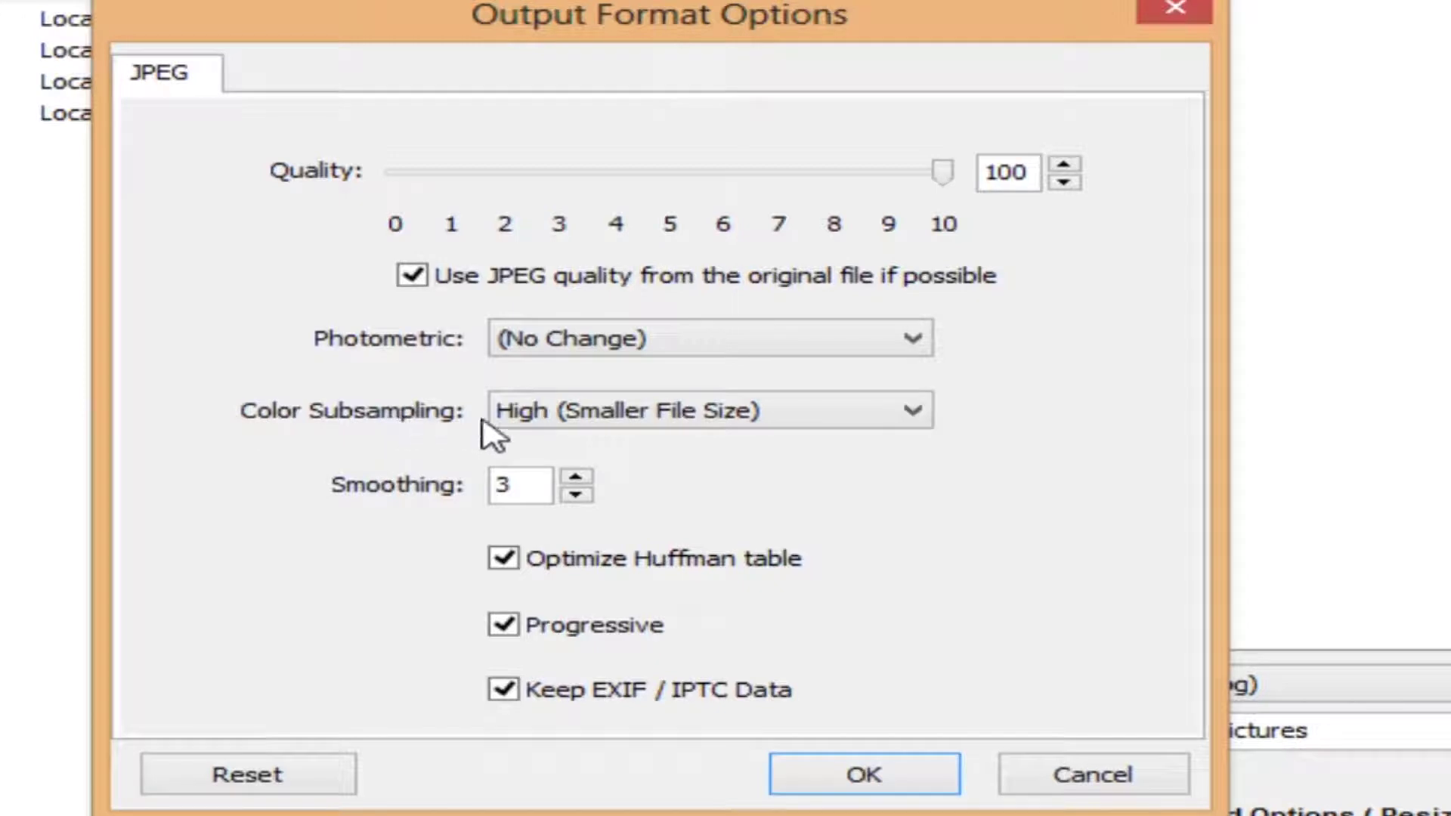
click(568, 429)
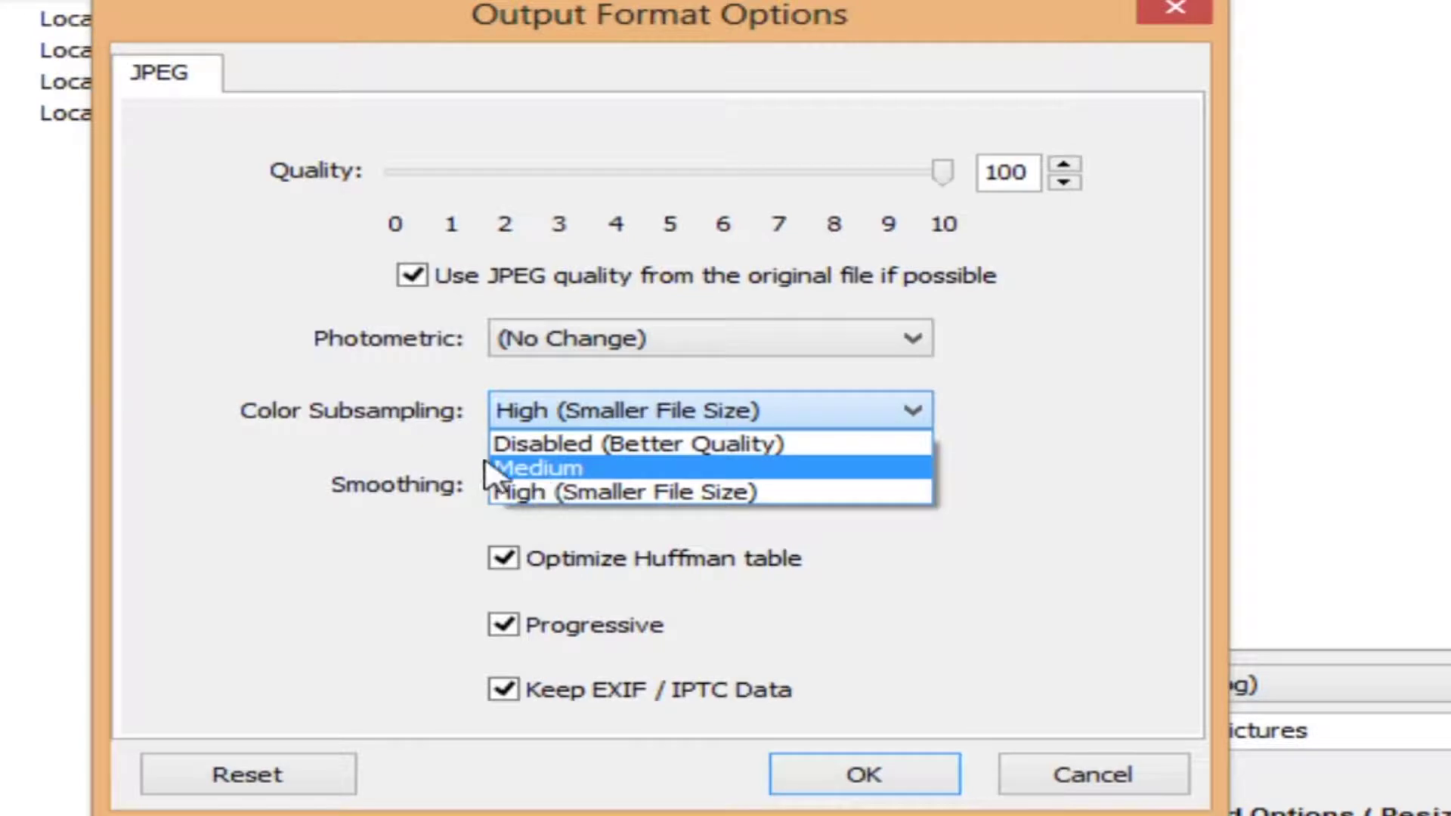
click(587, 492)
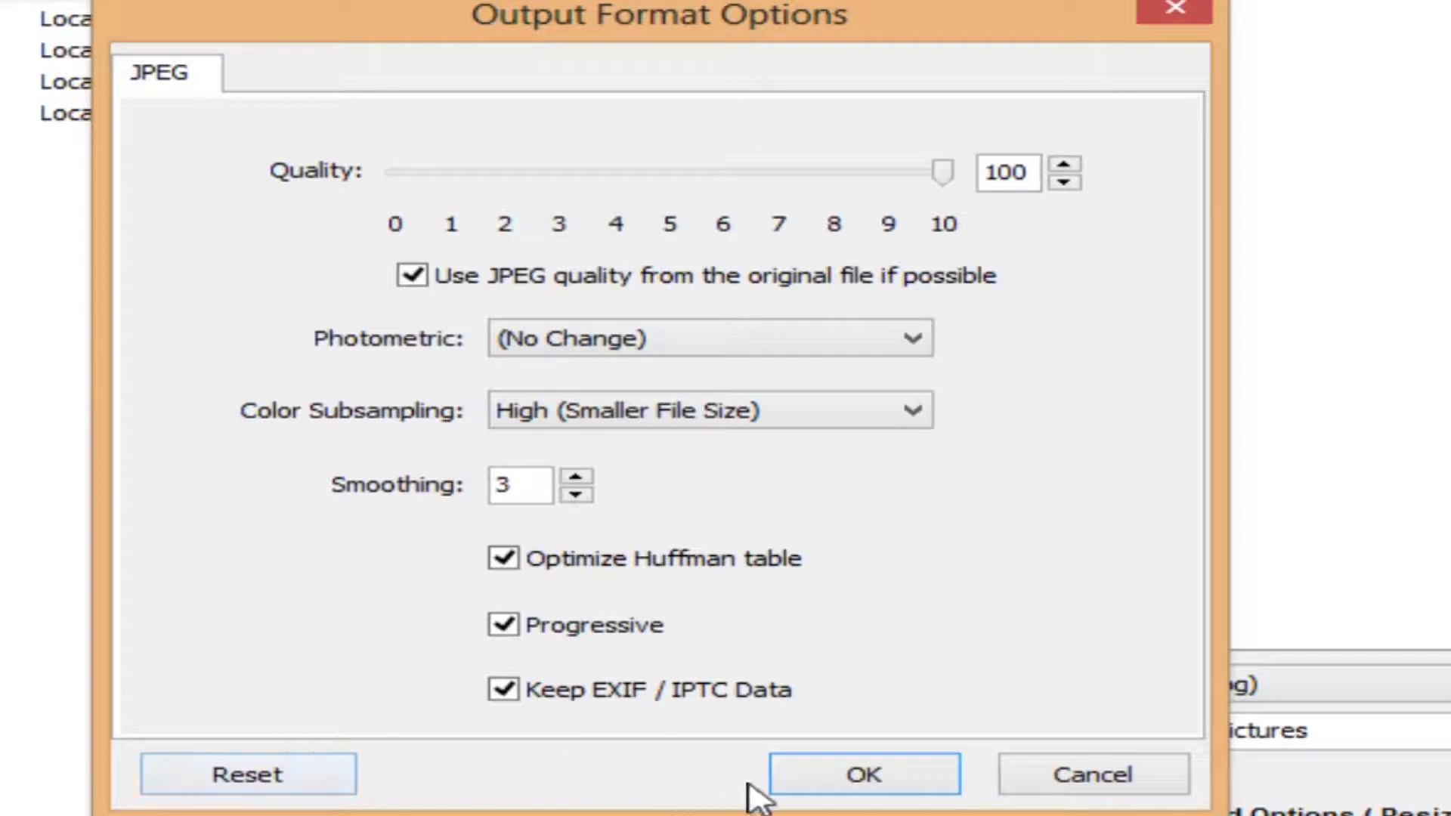
click(786, 782)
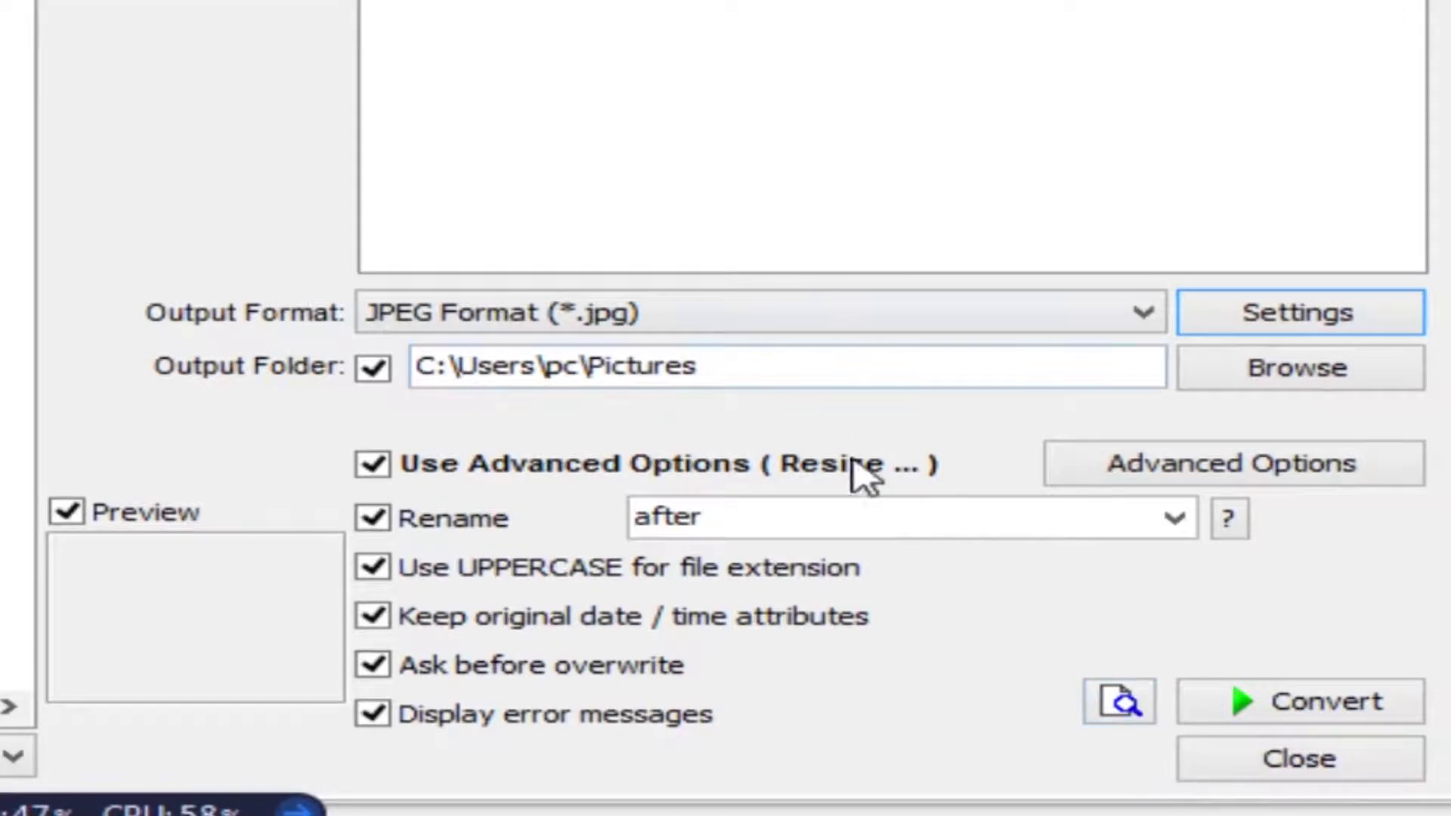
Step: Compare Before/After previews of the soda can and title: 429 KB versus 19,276 KB at 1280 x 720
click(1124, 709)
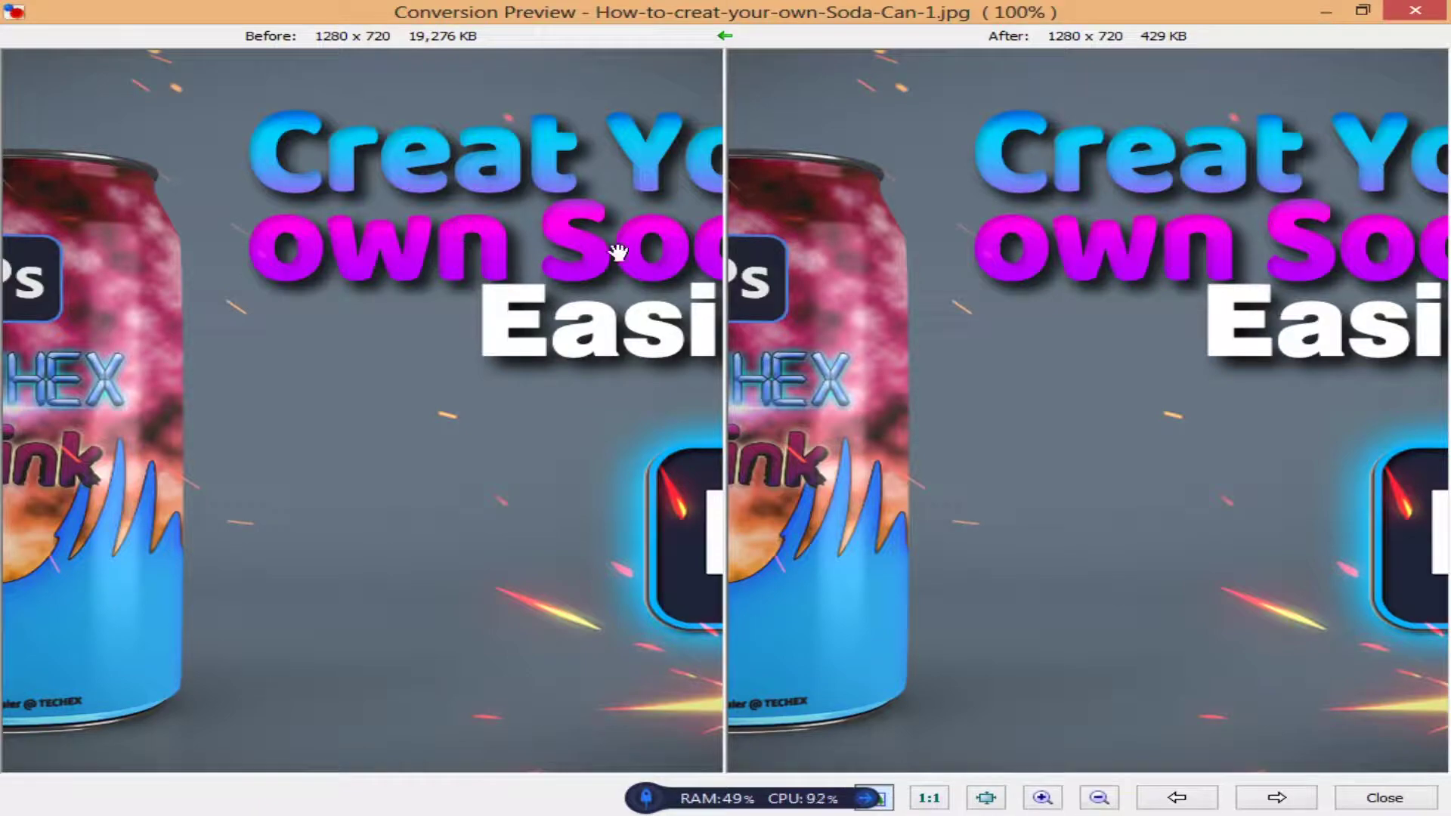
mouse_move(618, 252)
mouse_down()
mouse_move(440, 366)
mouse_move(669, 356)
mouse_up()
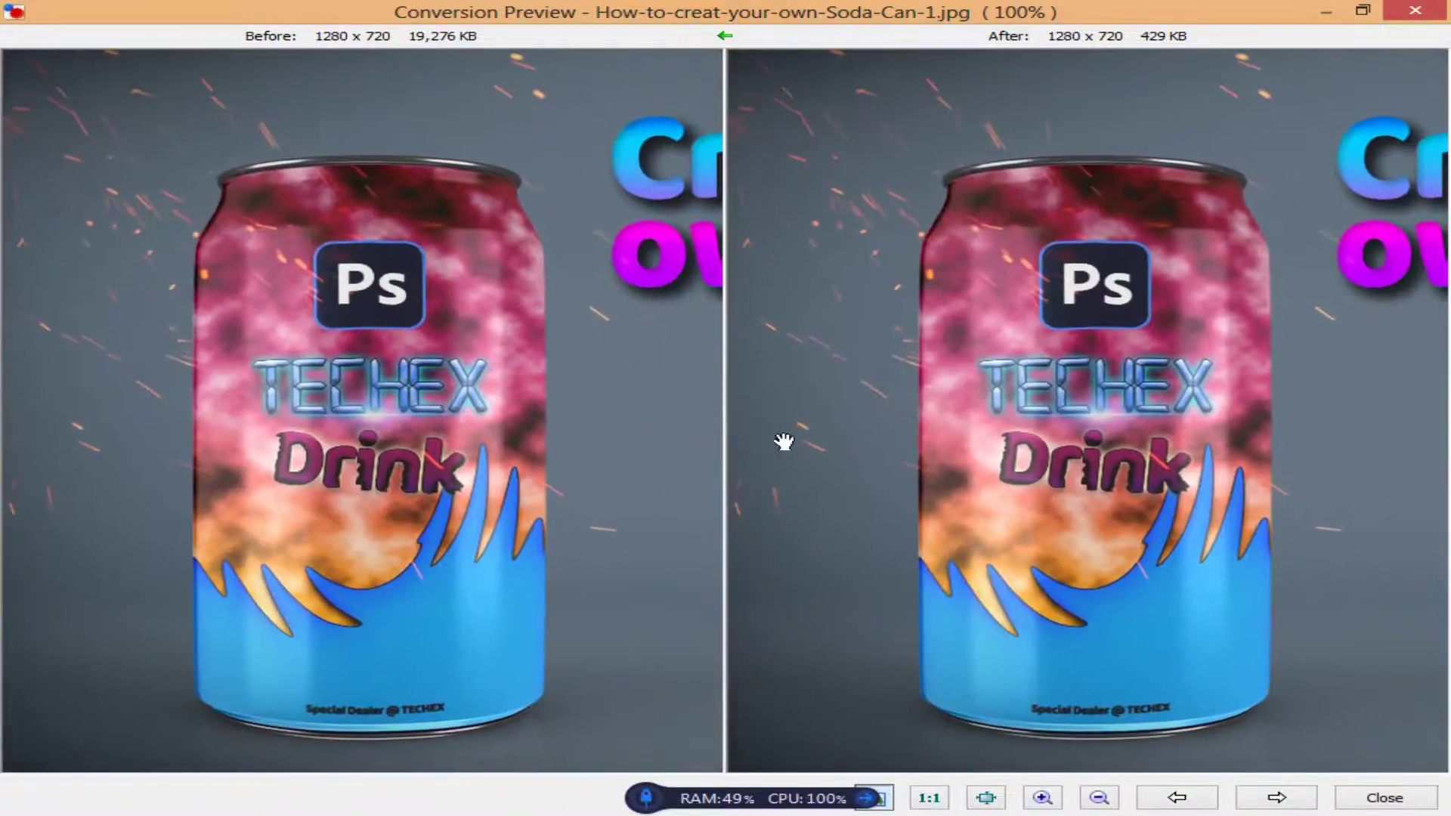
drag(568, 572, 120, 415)
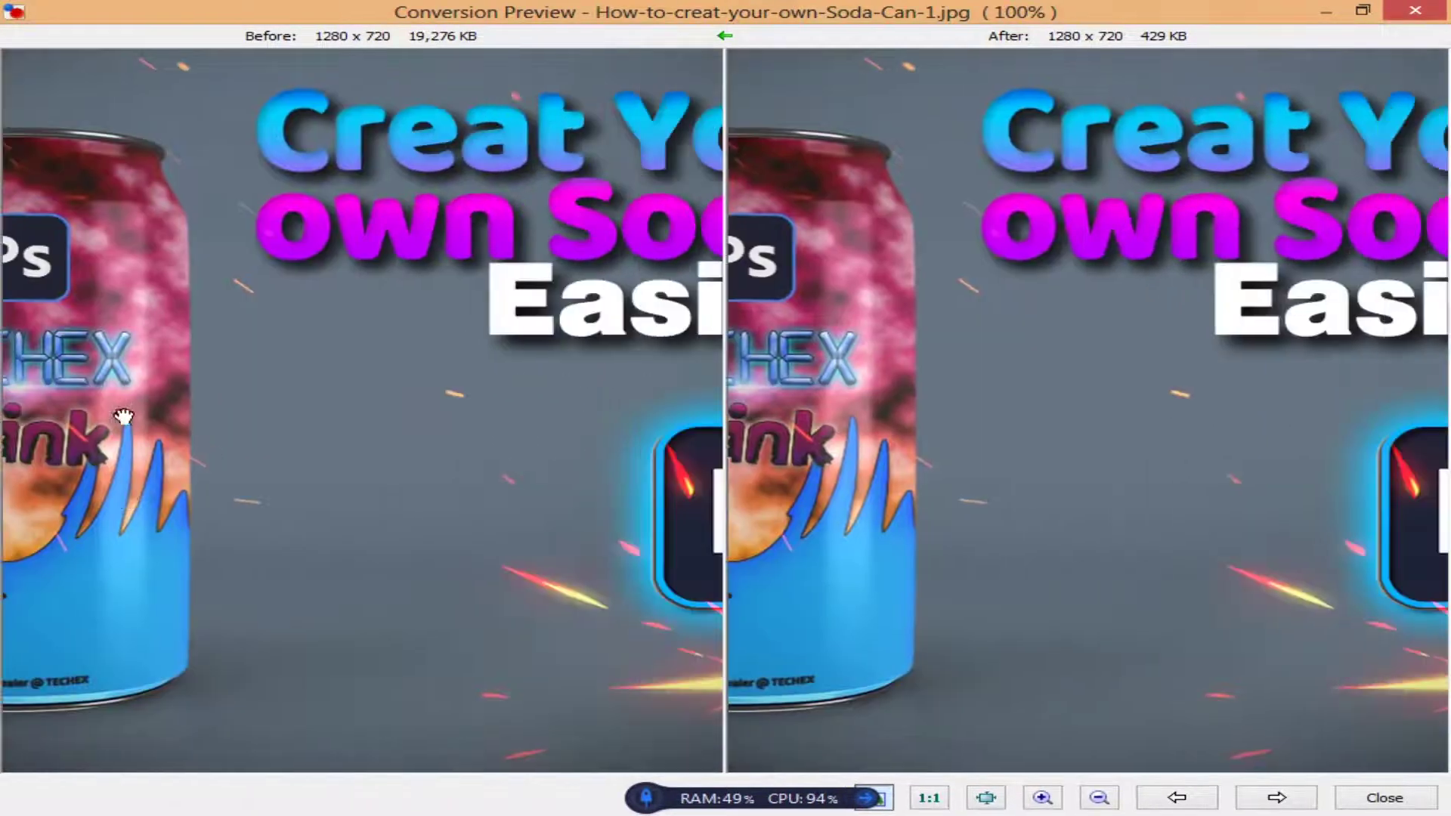
drag(556, 415, 275, 420)
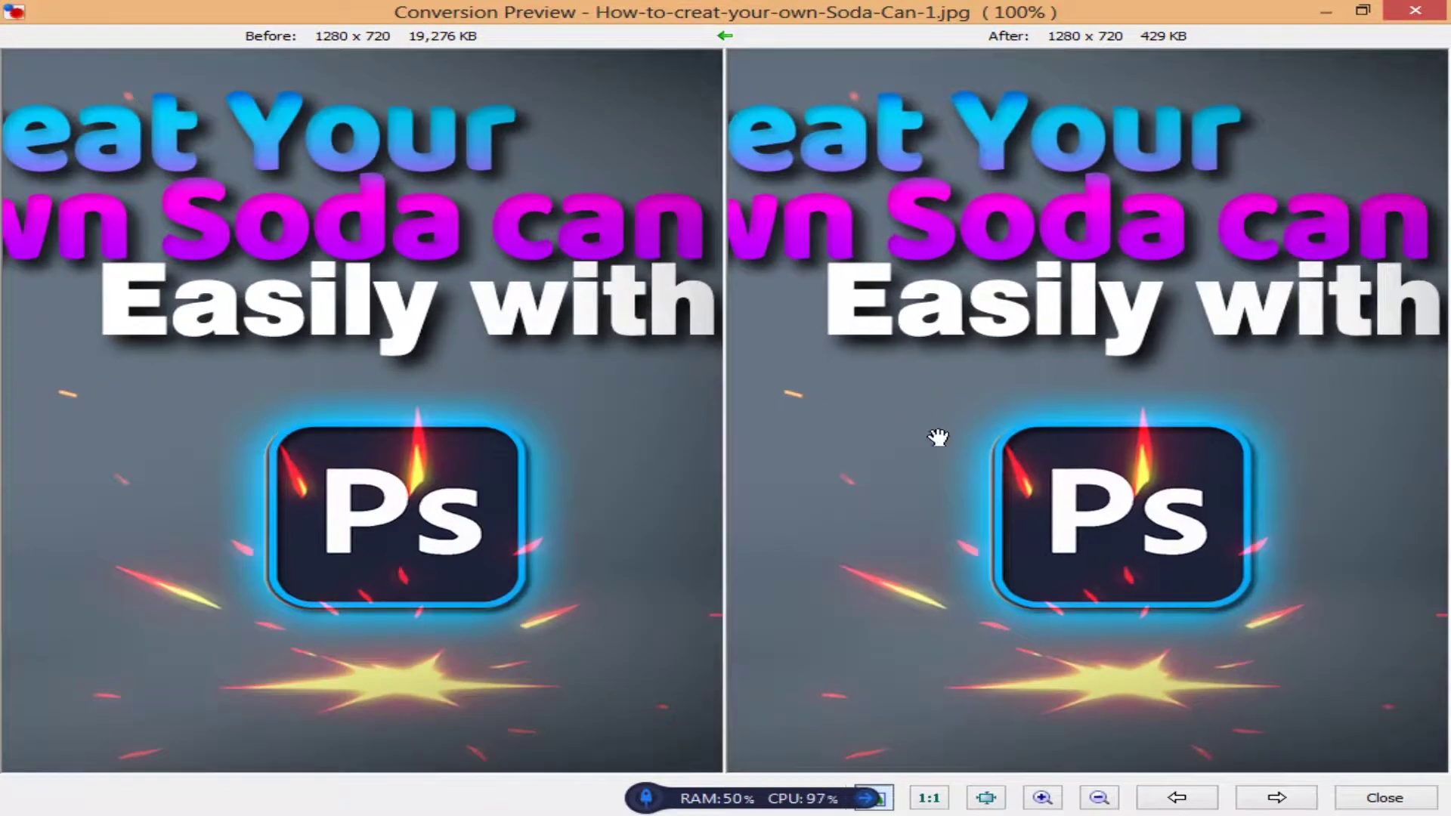
drag(937, 437, 427, 609)
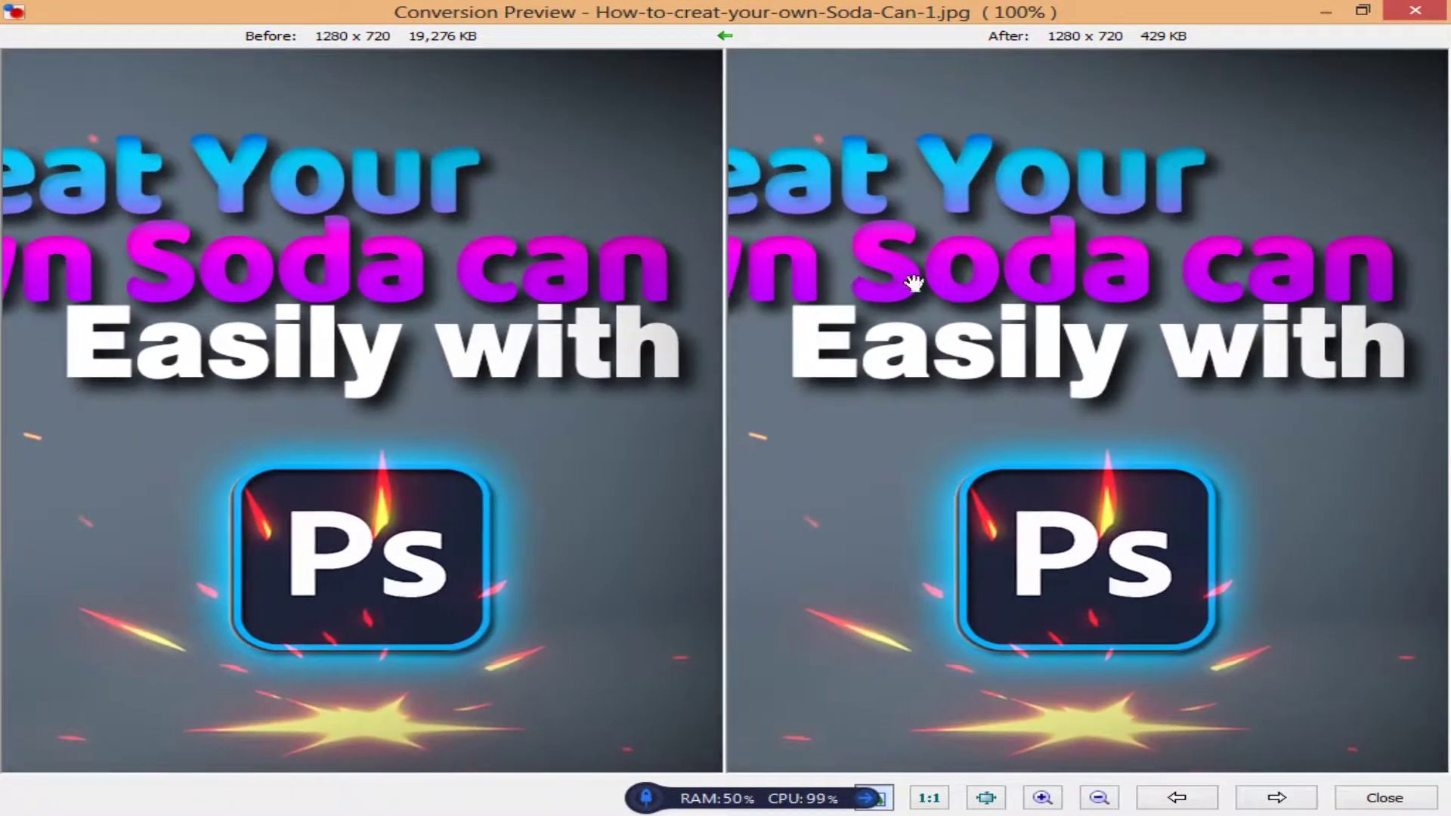
drag(438, 316, 576, 324)
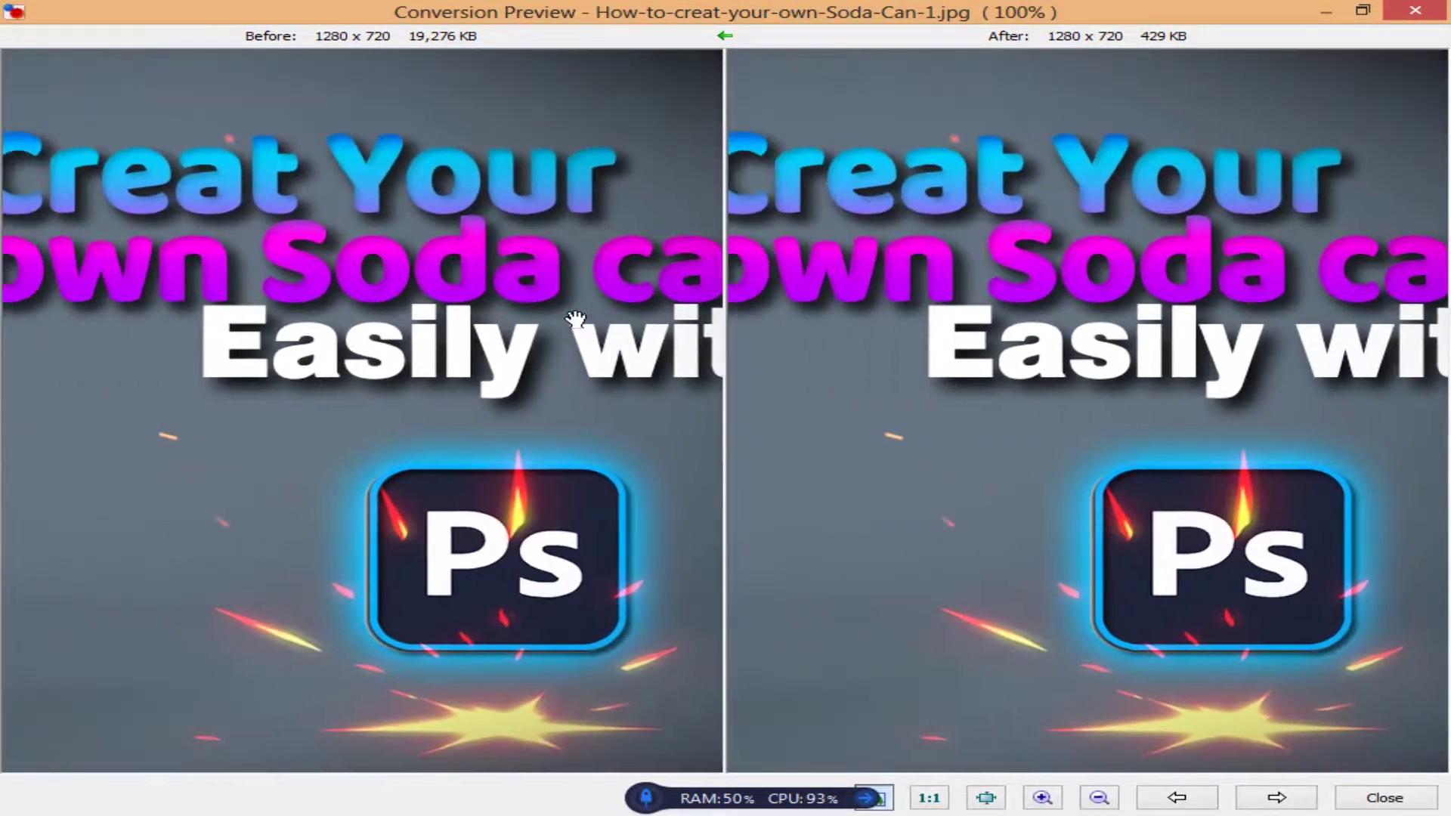
scroll(572, 319, up, 4)
scroll(383, 313, down, 4)
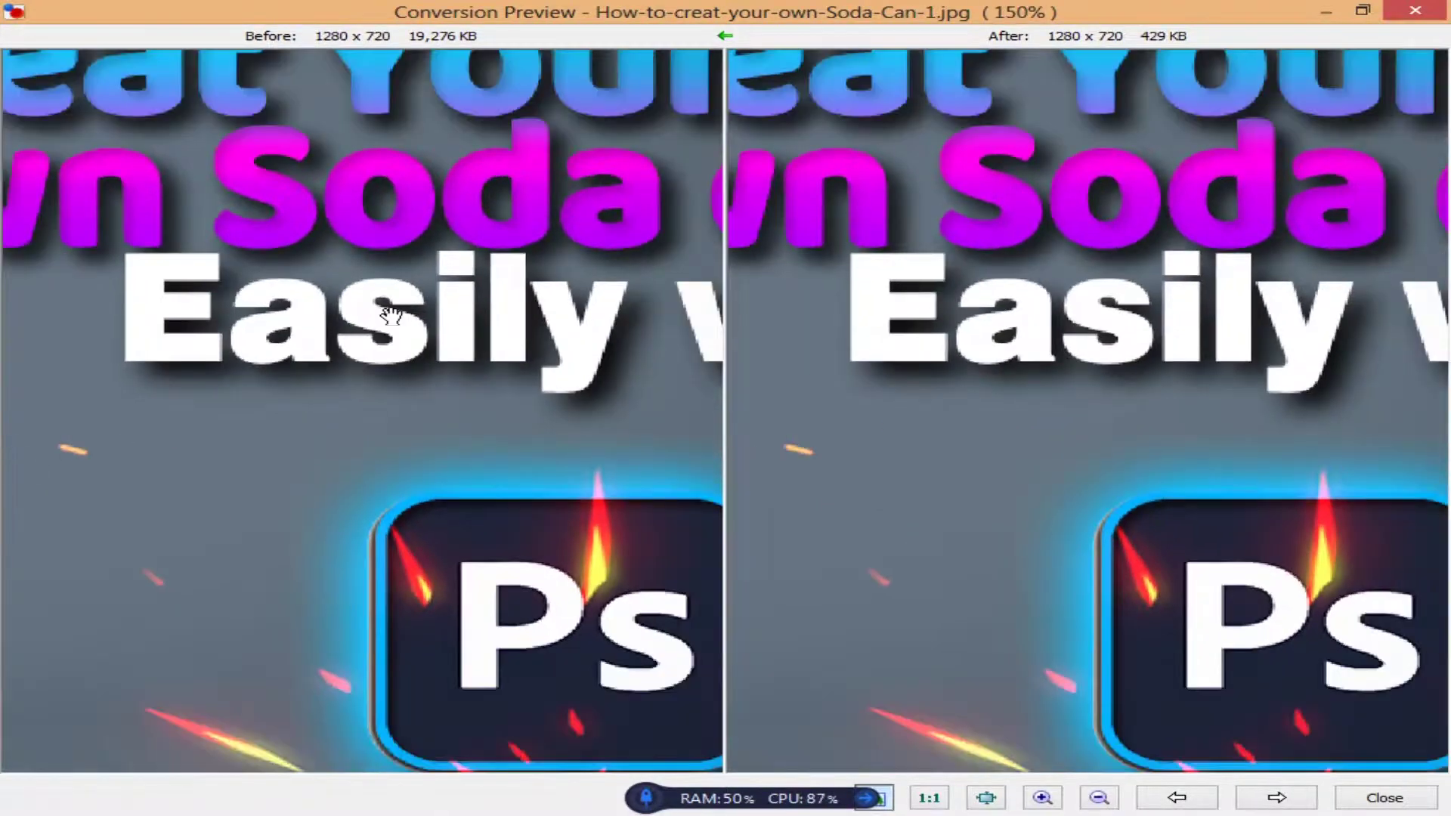
scroll(382, 314, up, 2)
scroll(392, 317, down, 4)
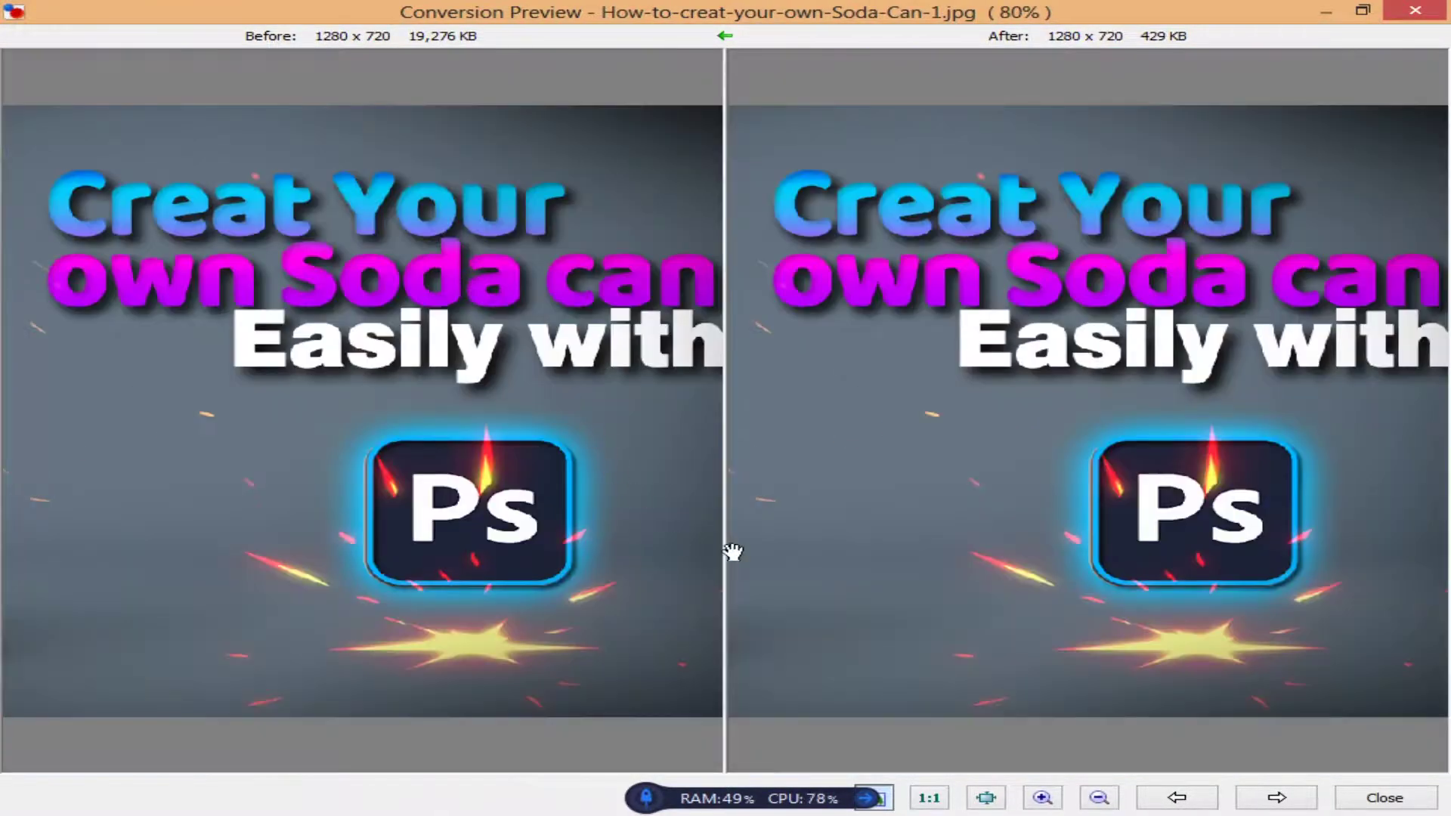
click(1388, 800)
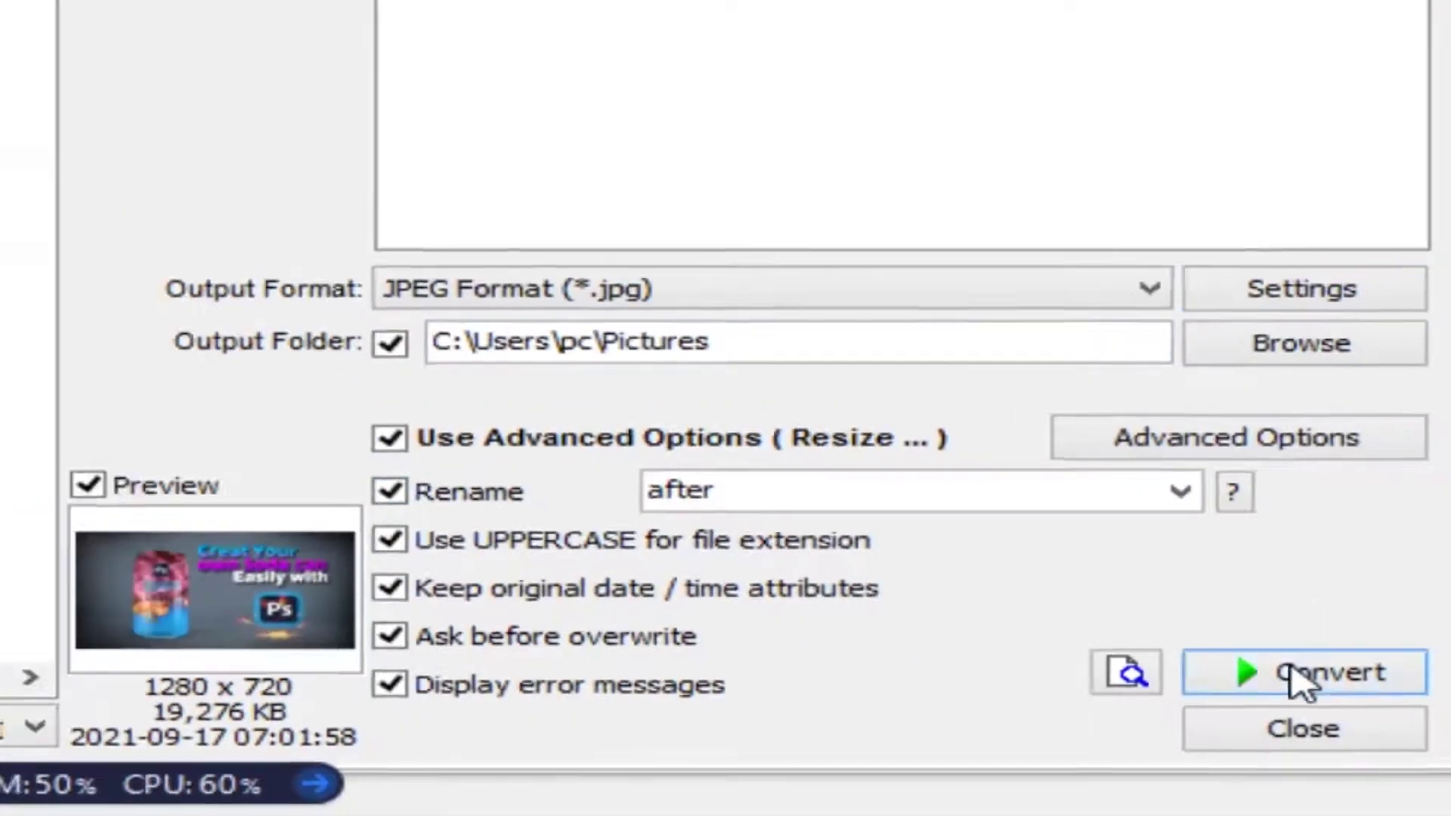
Step: Convert the thumbnail to after.JPG (429 KB) and open its containing folder
click(1261, 647)
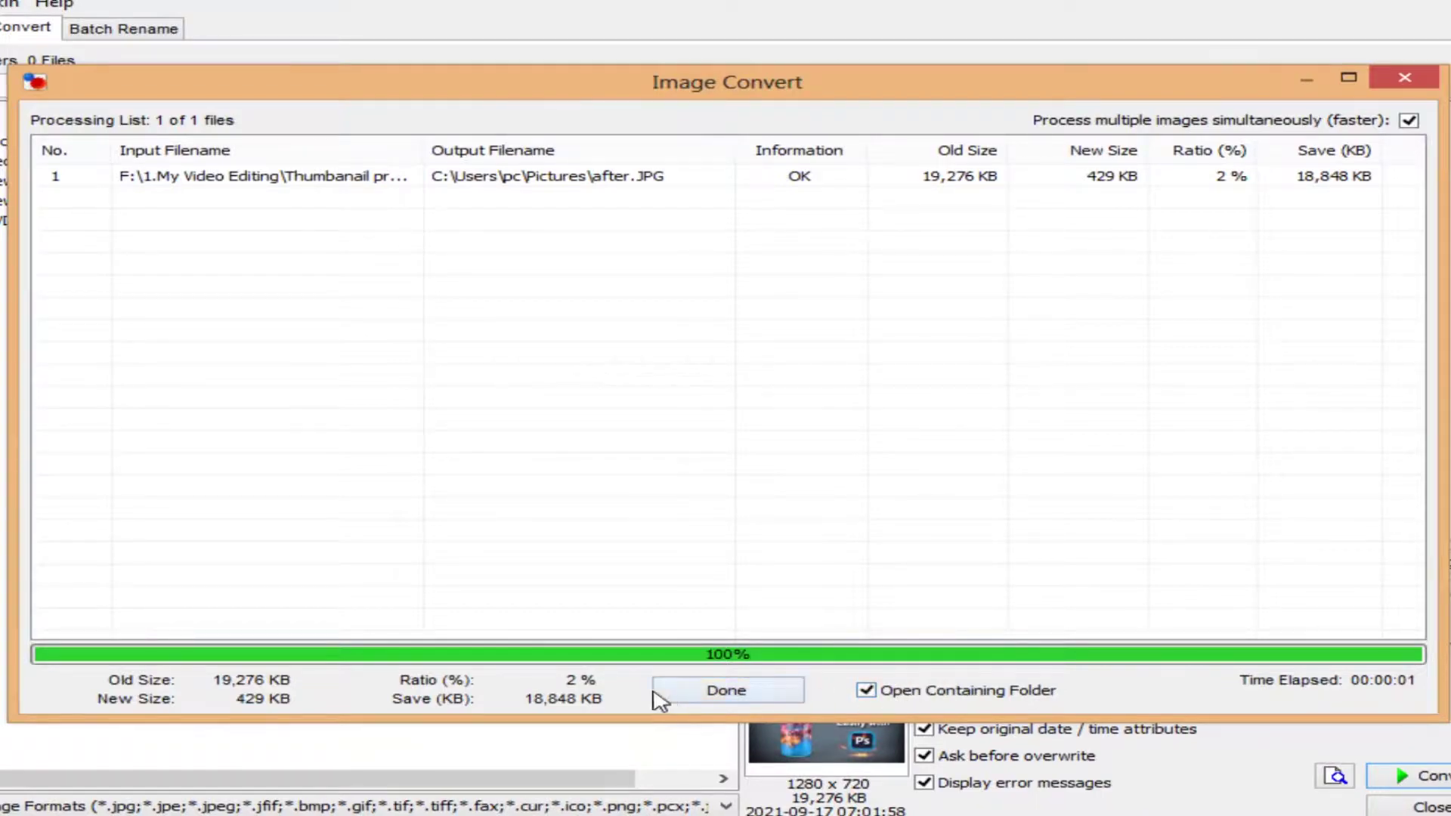
click(707, 694)
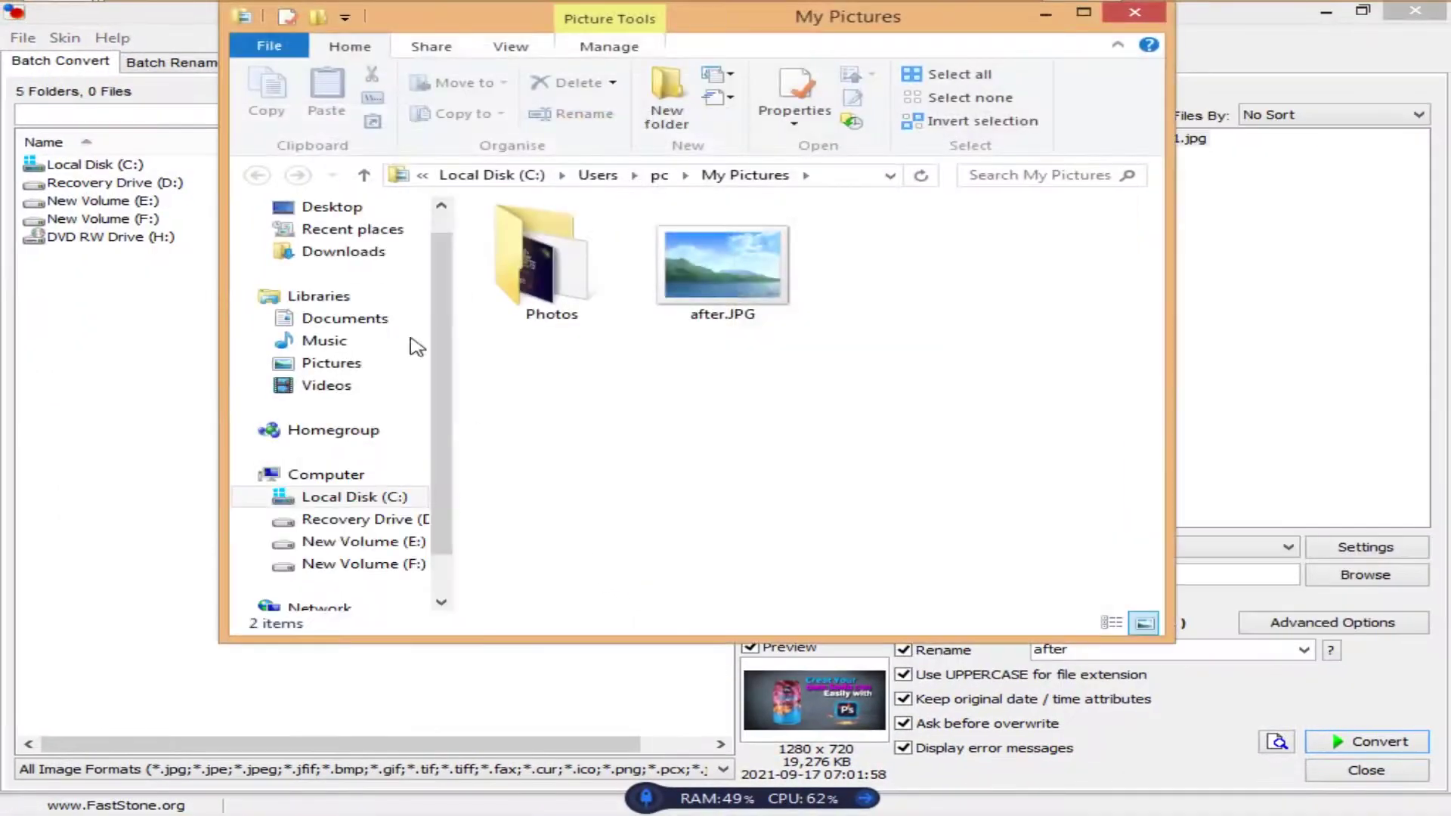
Step: Open the Properties of after.JPG to show its 428 KB size
click(772, 268)
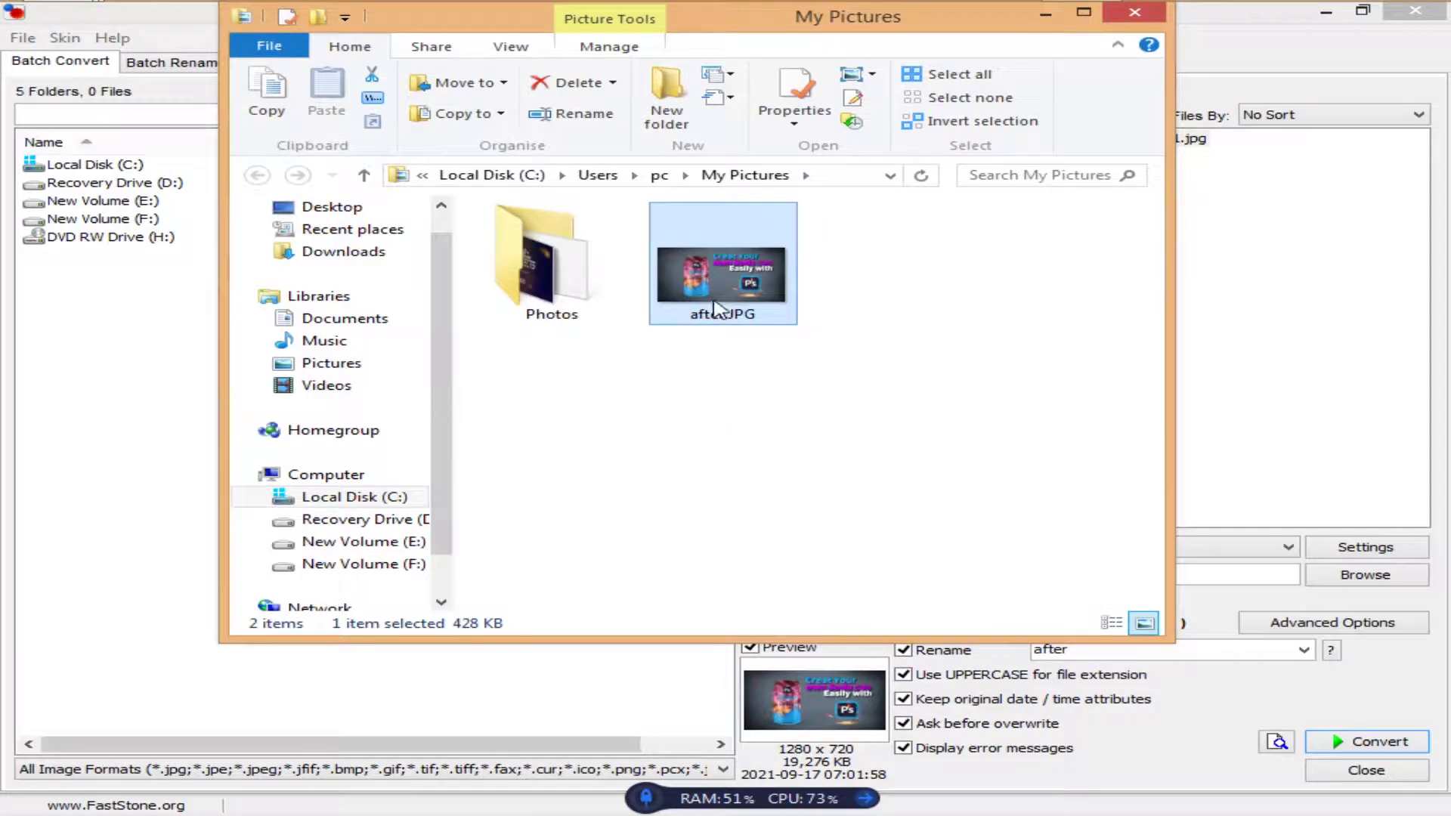
right_click(703, 260)
click(755, 799)
drag(846, 280, 955, 114)
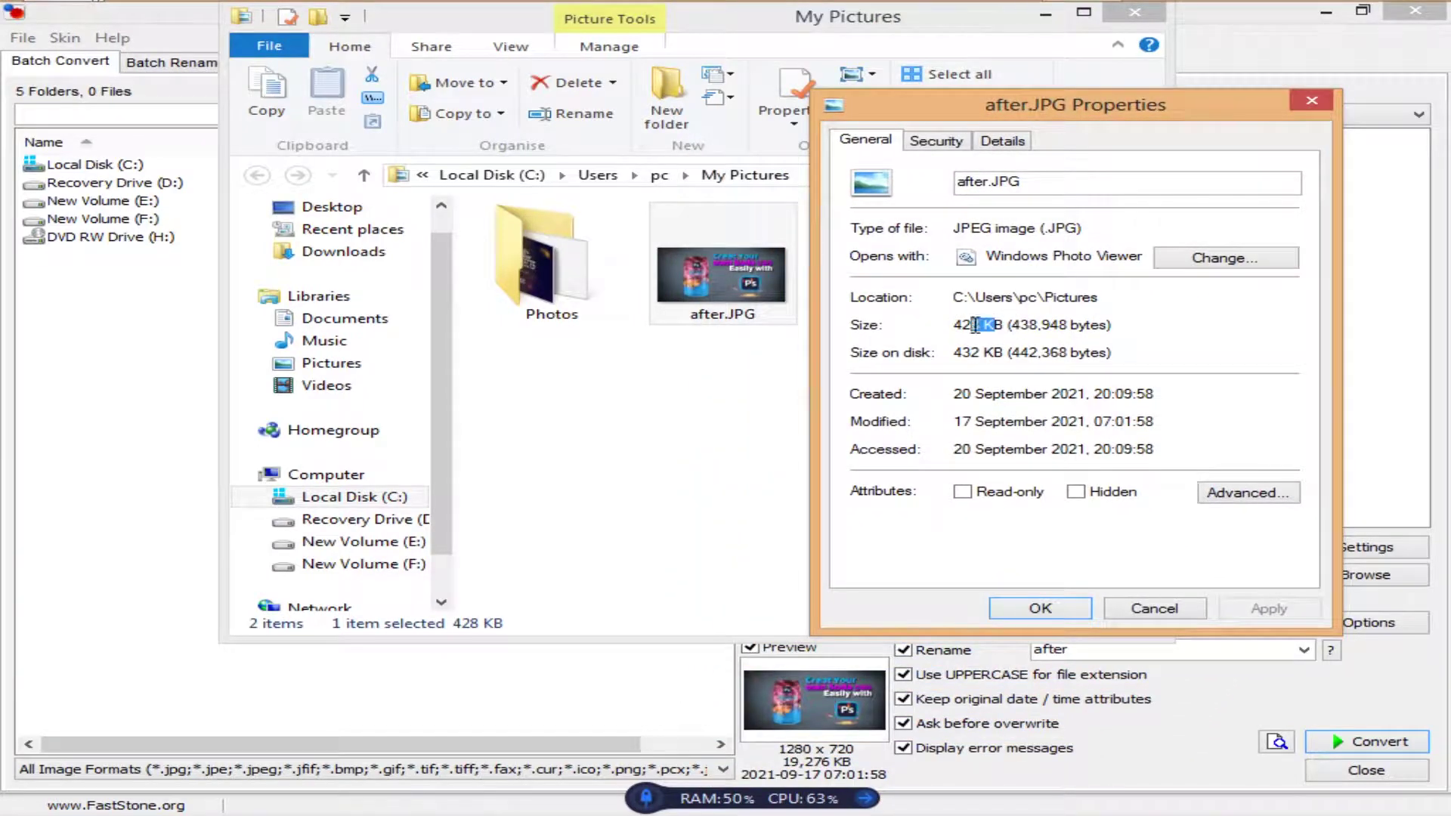
click(1045, 14)
Step: Compare it with the original Soda-Can-1.jpg's 18.8 MB size in its Properties, then close the dialogs
mouse_move(68, 42)
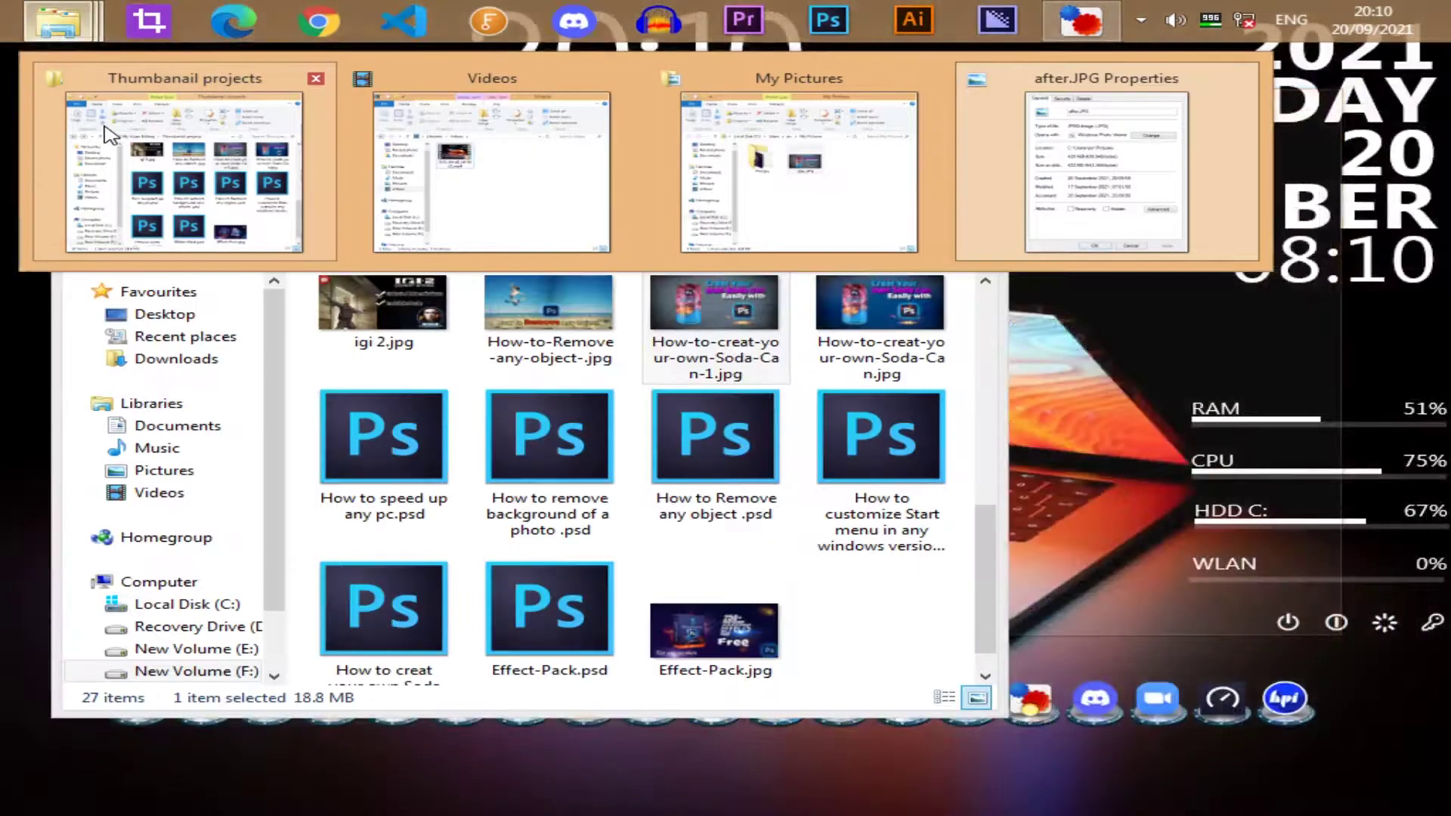
click(105, 132)
right_click(724, 340)
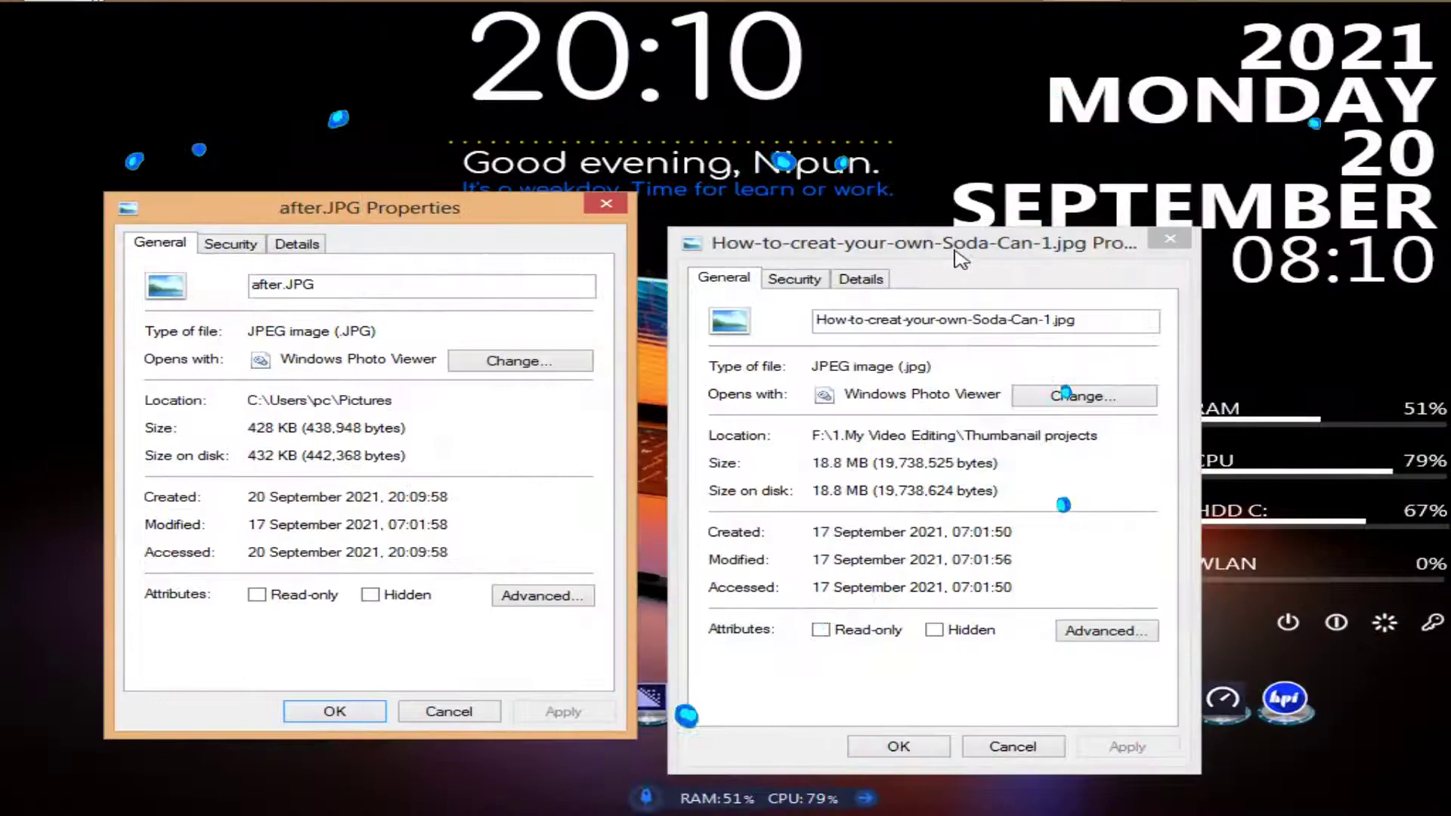
drag(958, 257, 952, 228)
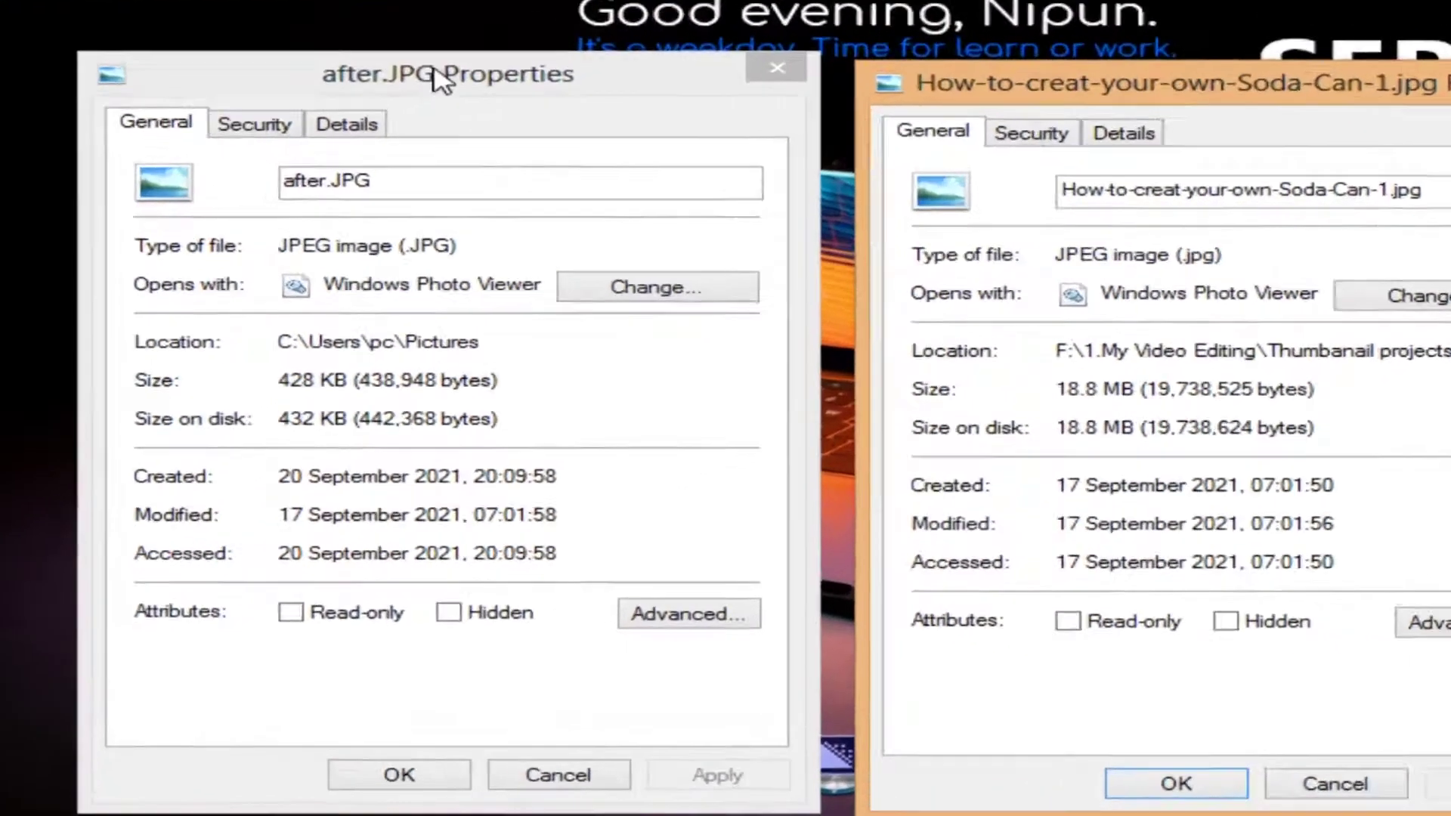
click(367, 204)
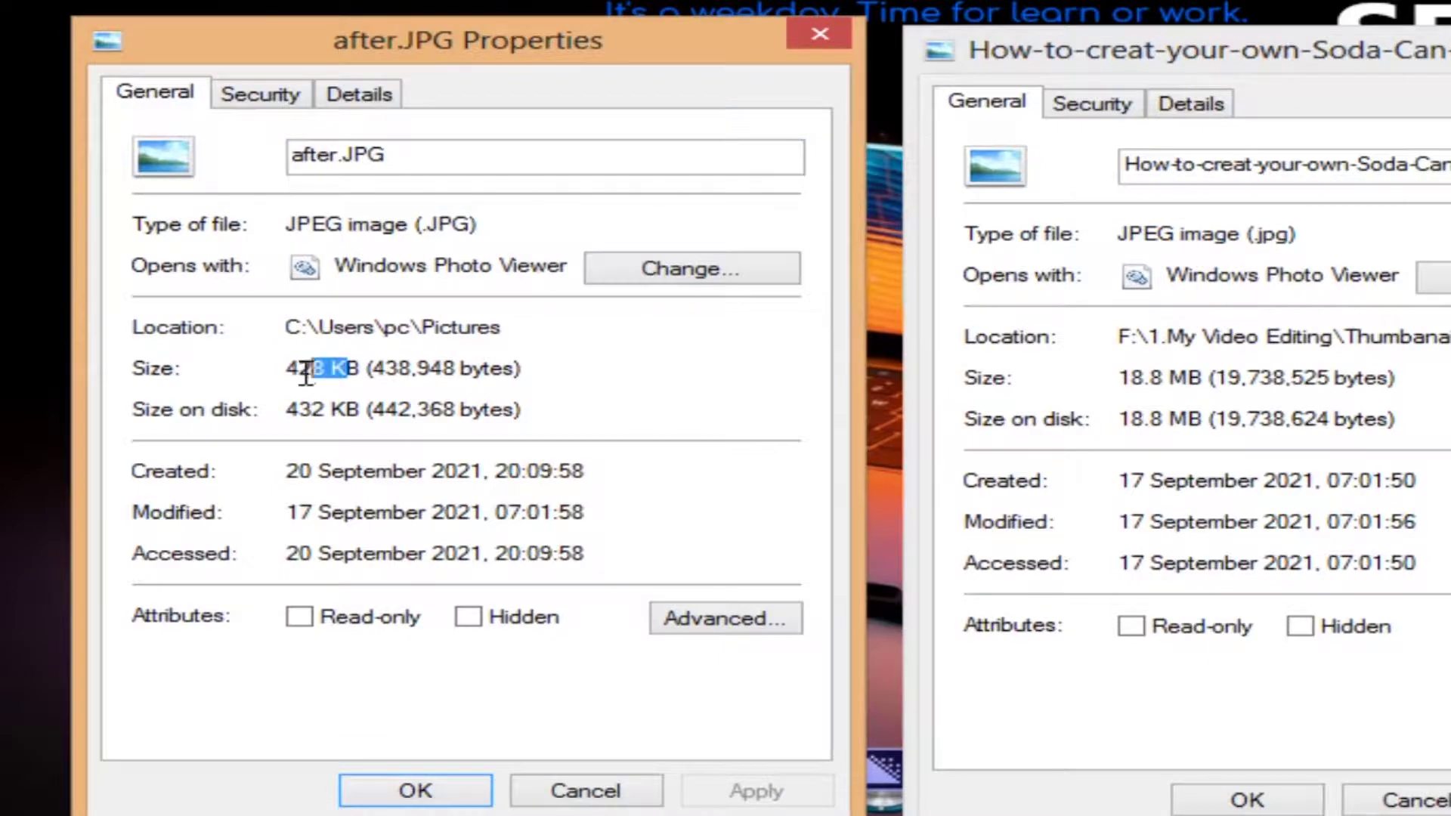
click(346, 374)
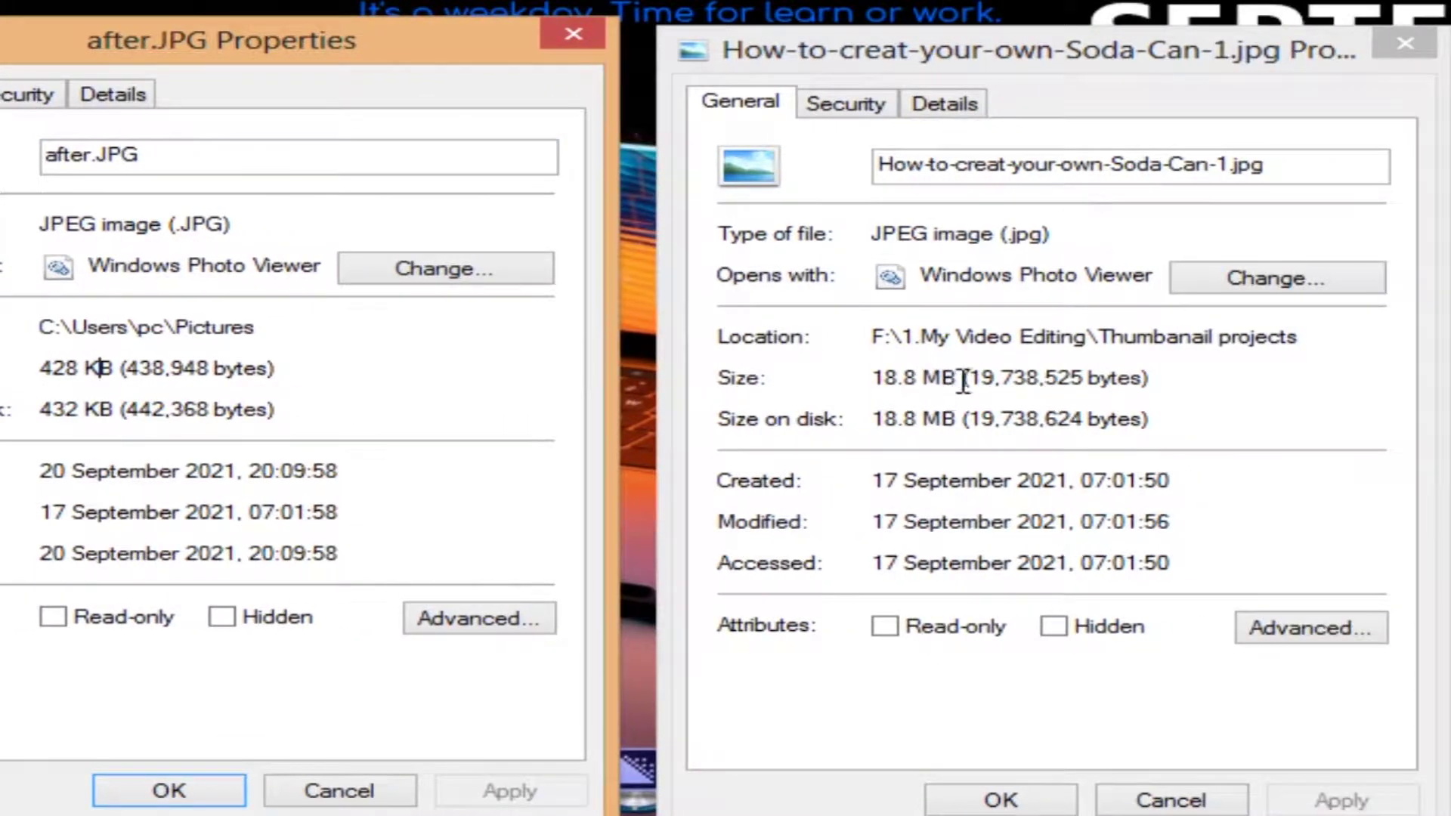
drag(955, 378, 869, 378)
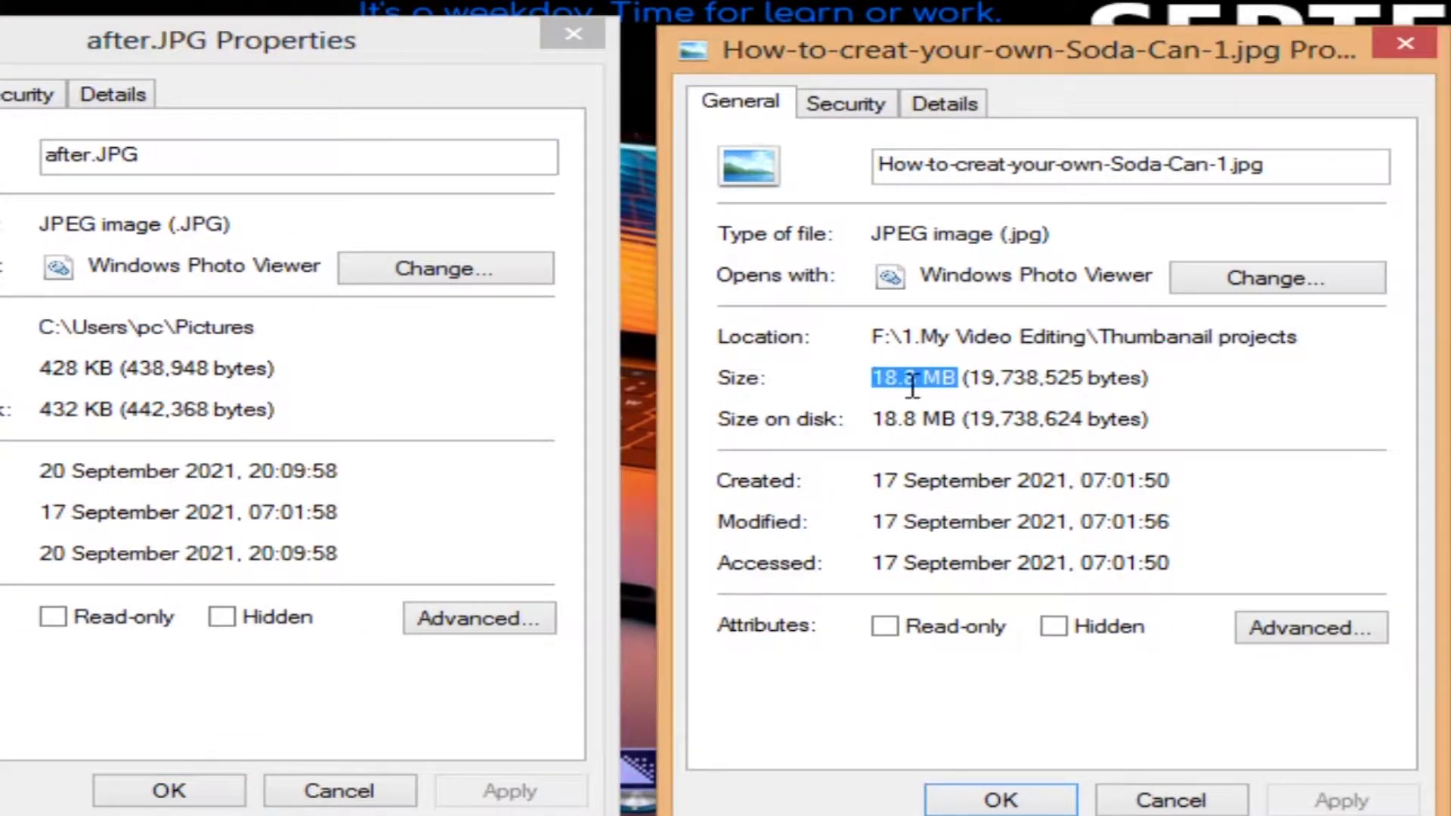
click(947, 379)
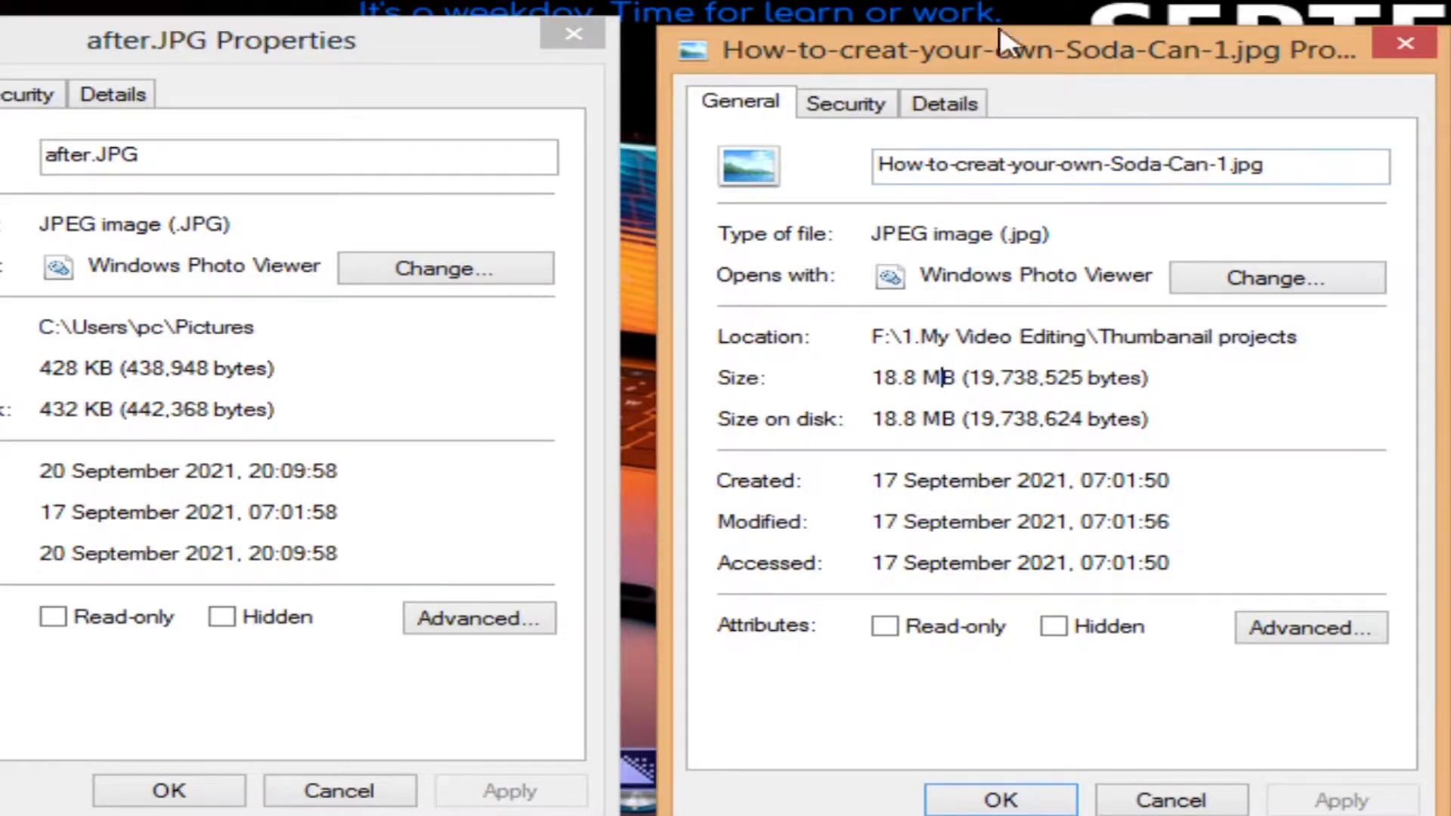
click(1405, 43)
click(573, 34)
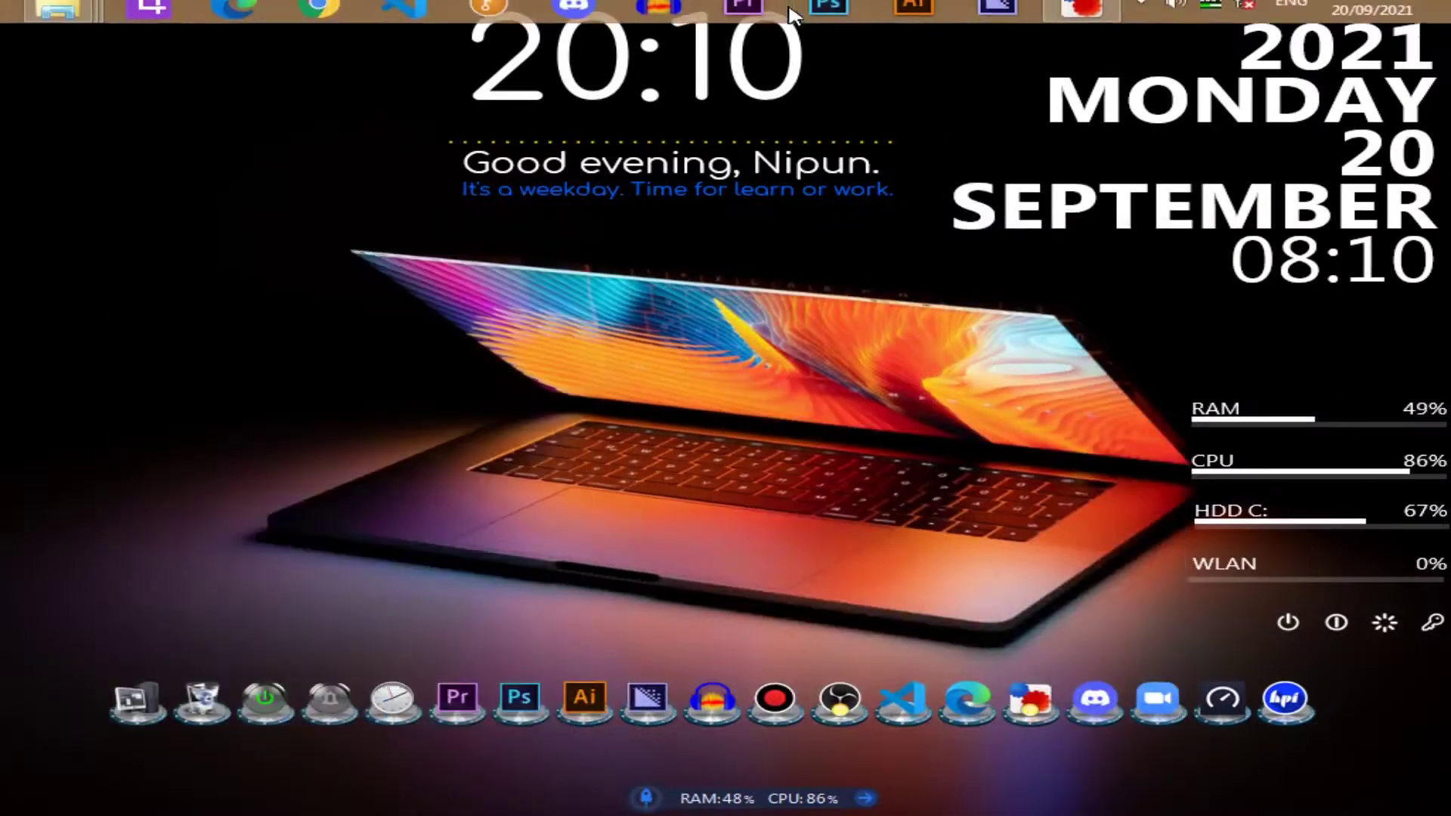
mouse_move(57, 23)
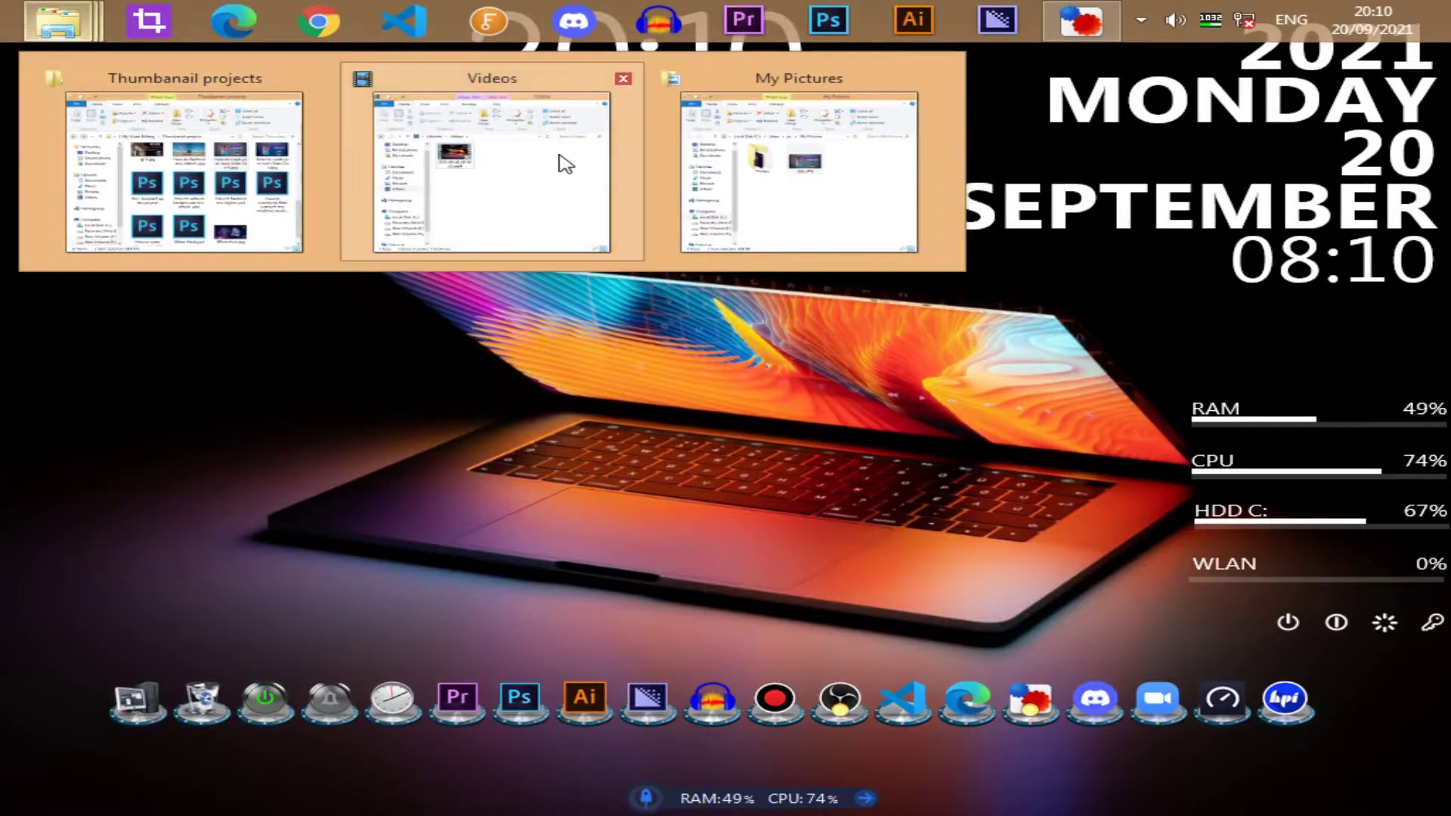
click(798, 170)
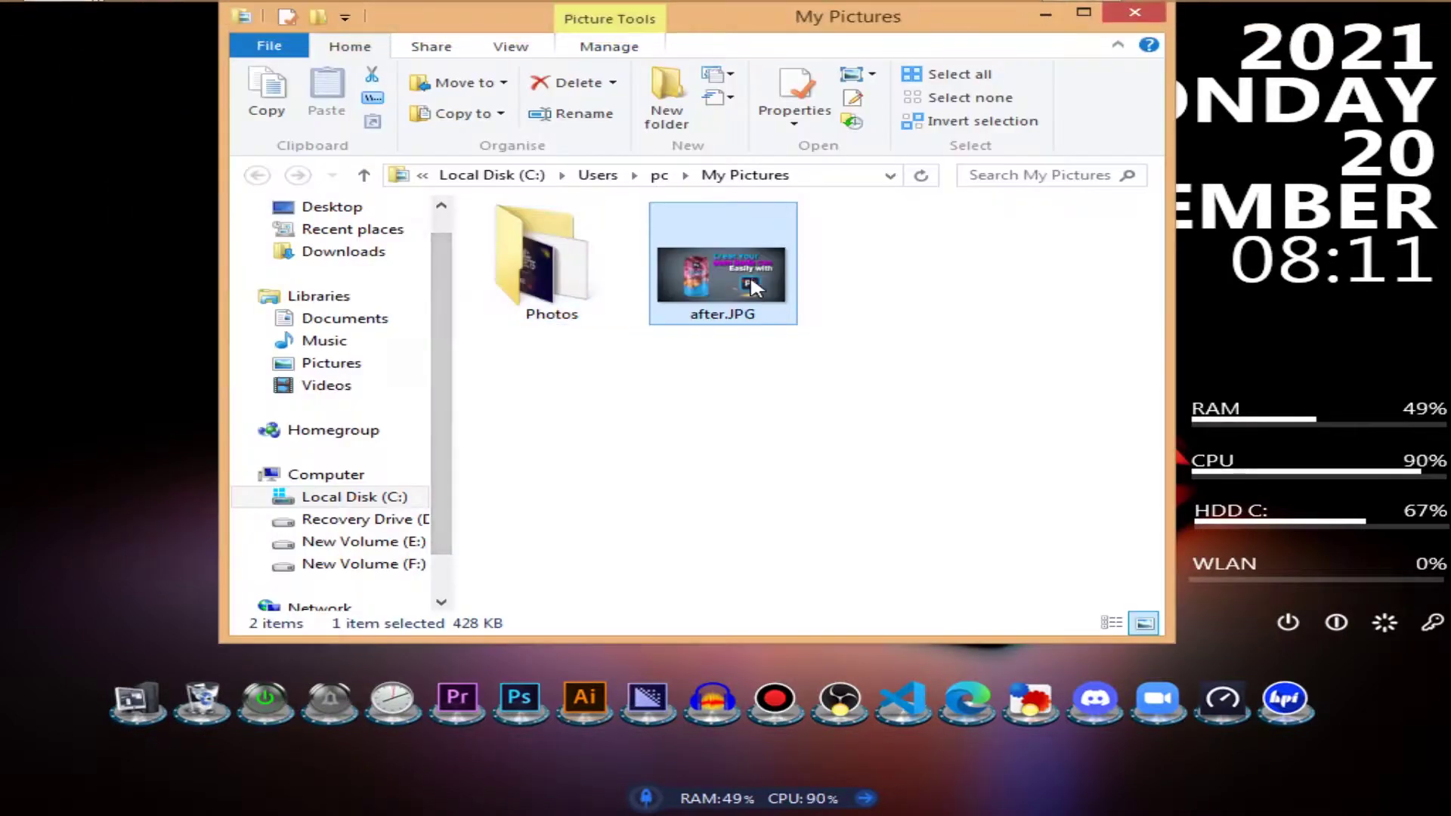
double_click(753, 287)
mouse_move(57, 17)
click(174, 151)
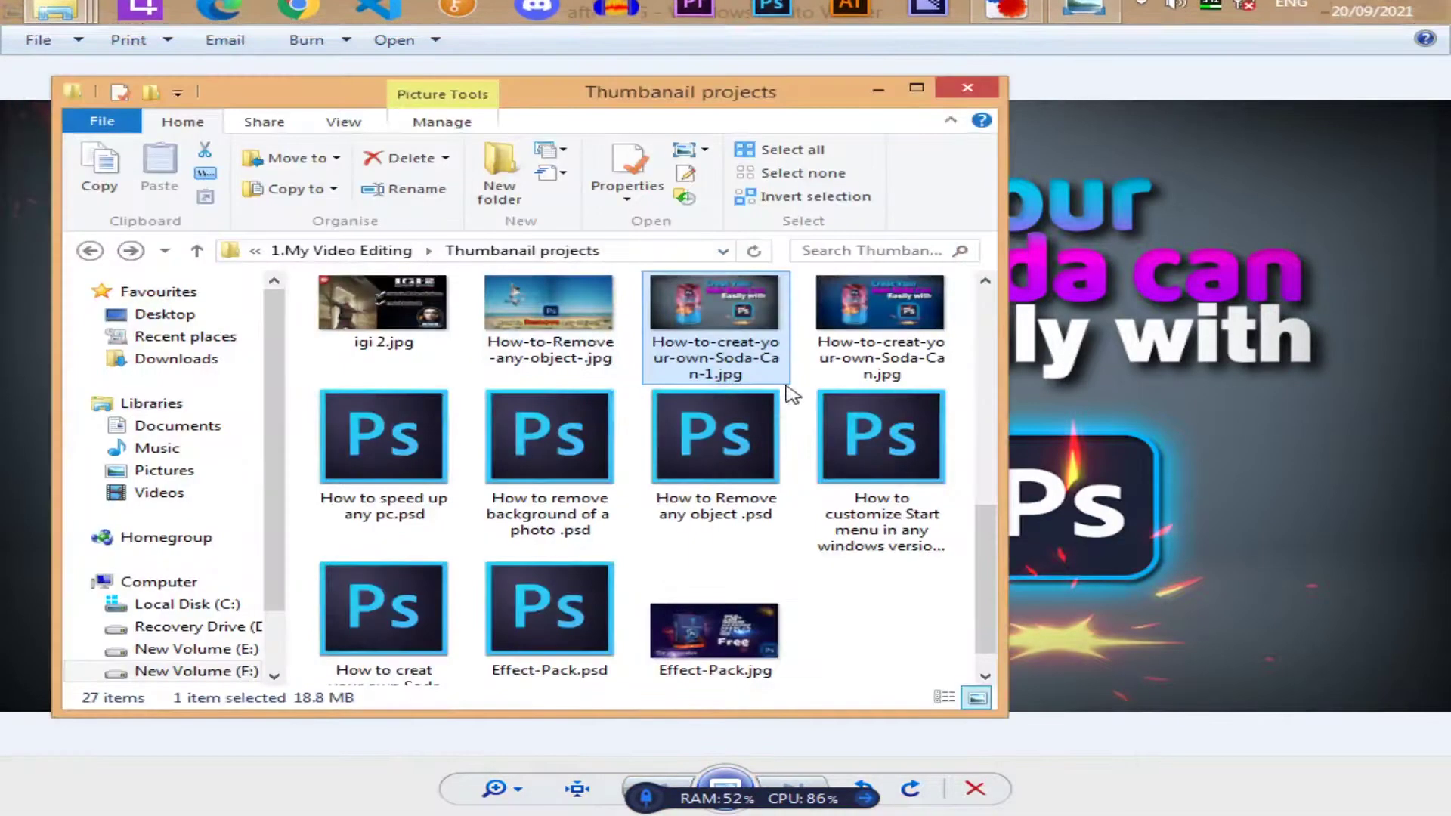
double_click(777, 305)
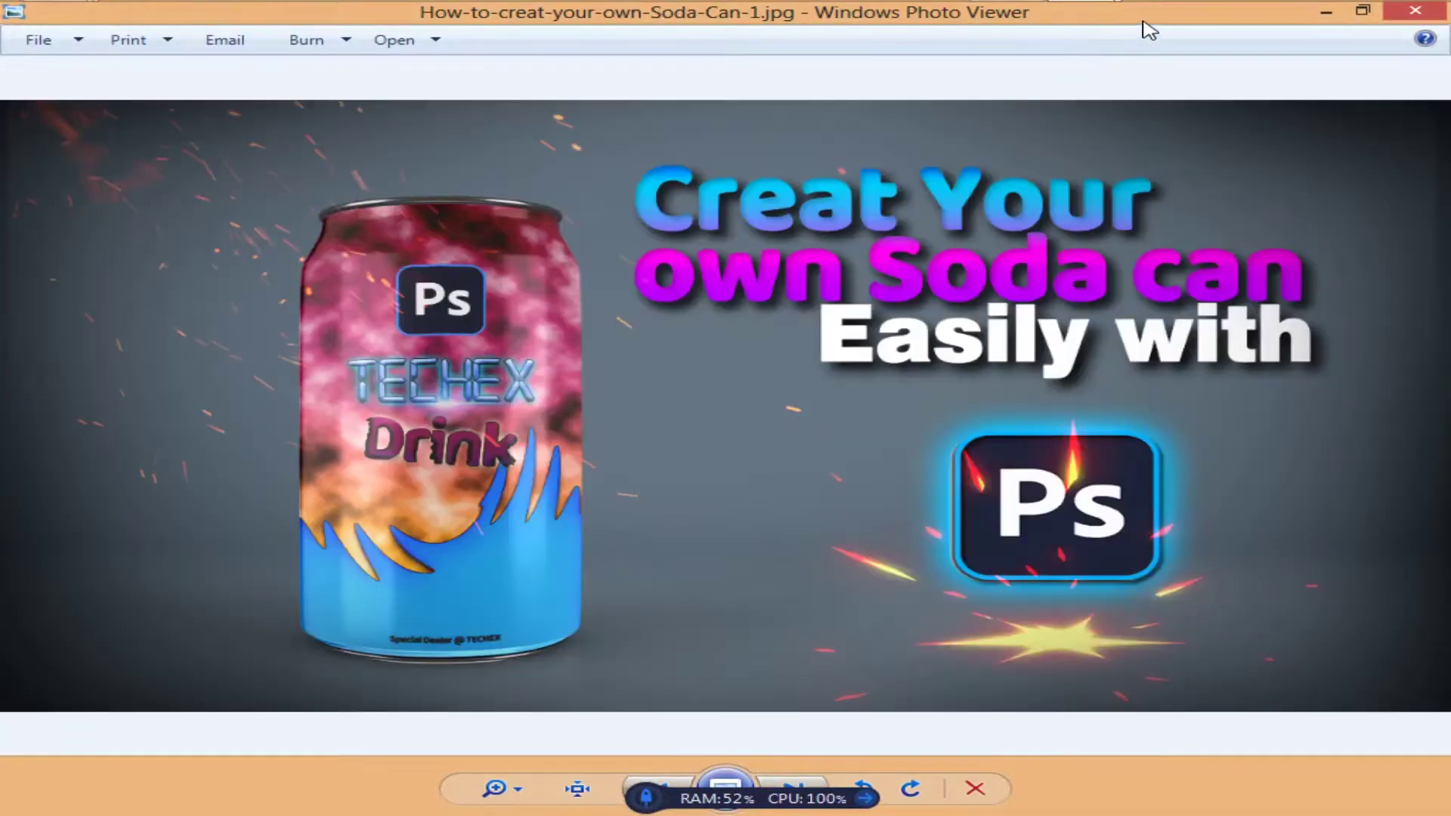
drag(1143, 23, 1127, 124)
click(876, 89)
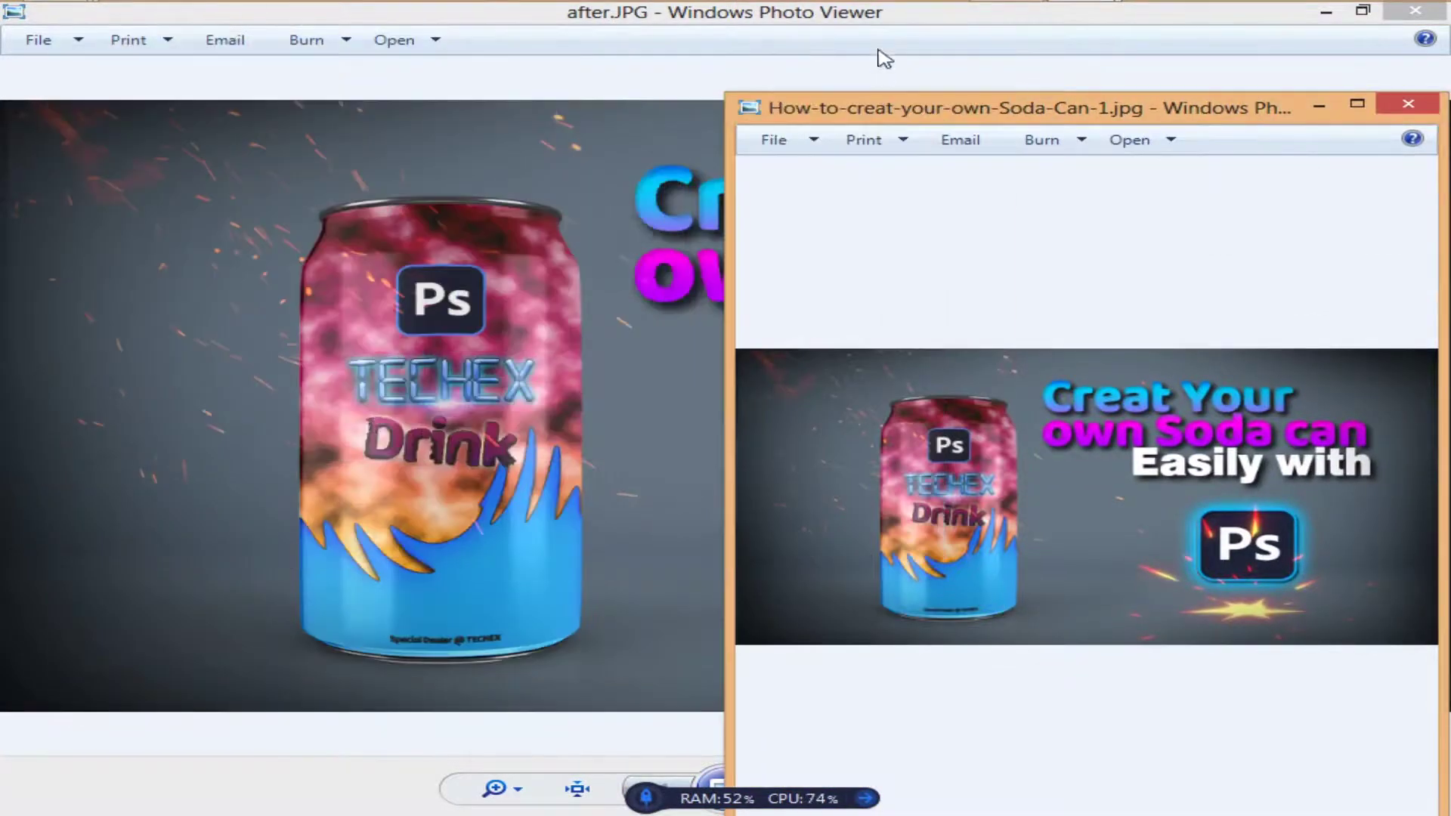
drag(881, 25, 357, 117)
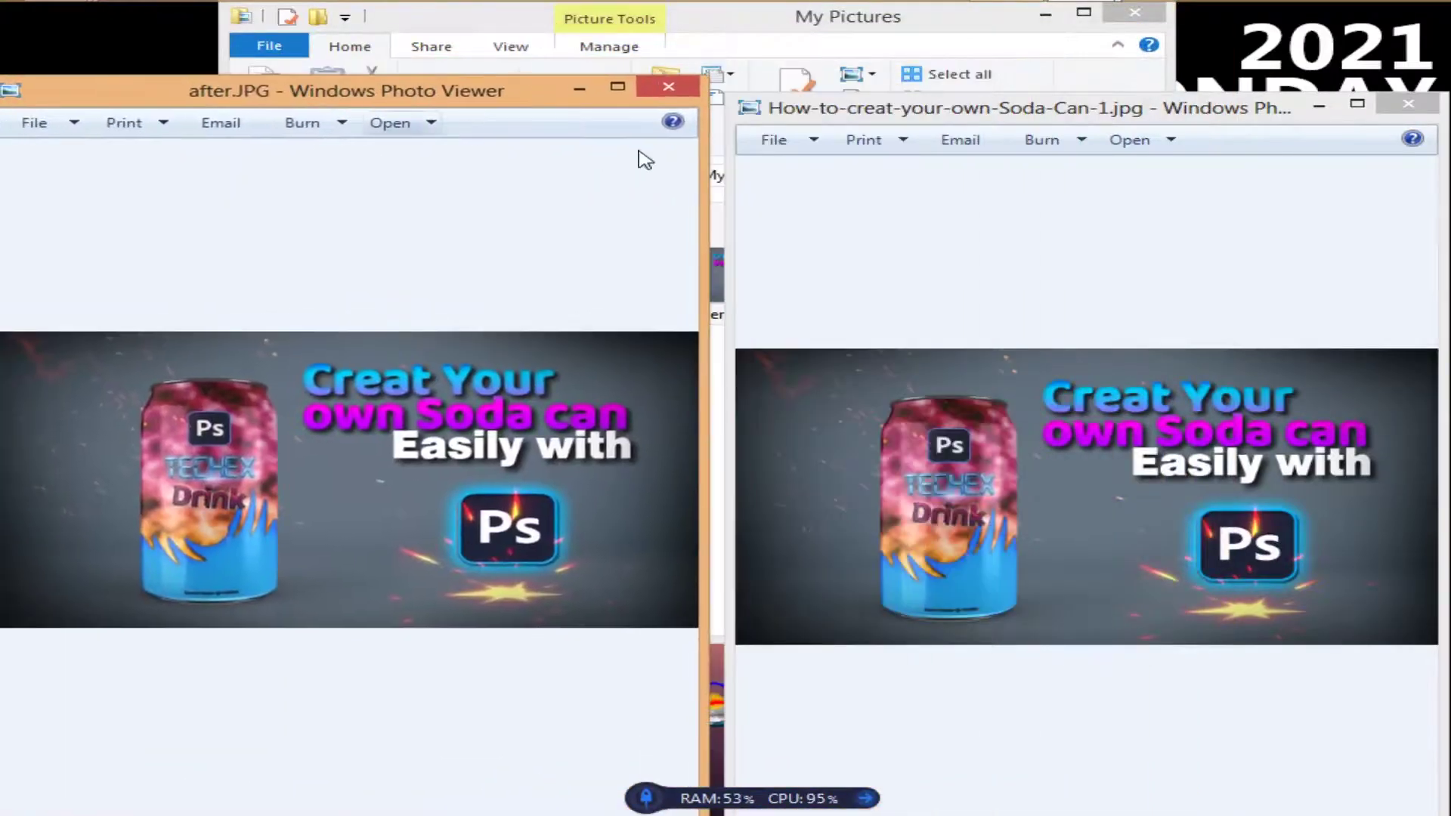
drag(825, 117, 805, 98)
click(668, 86)
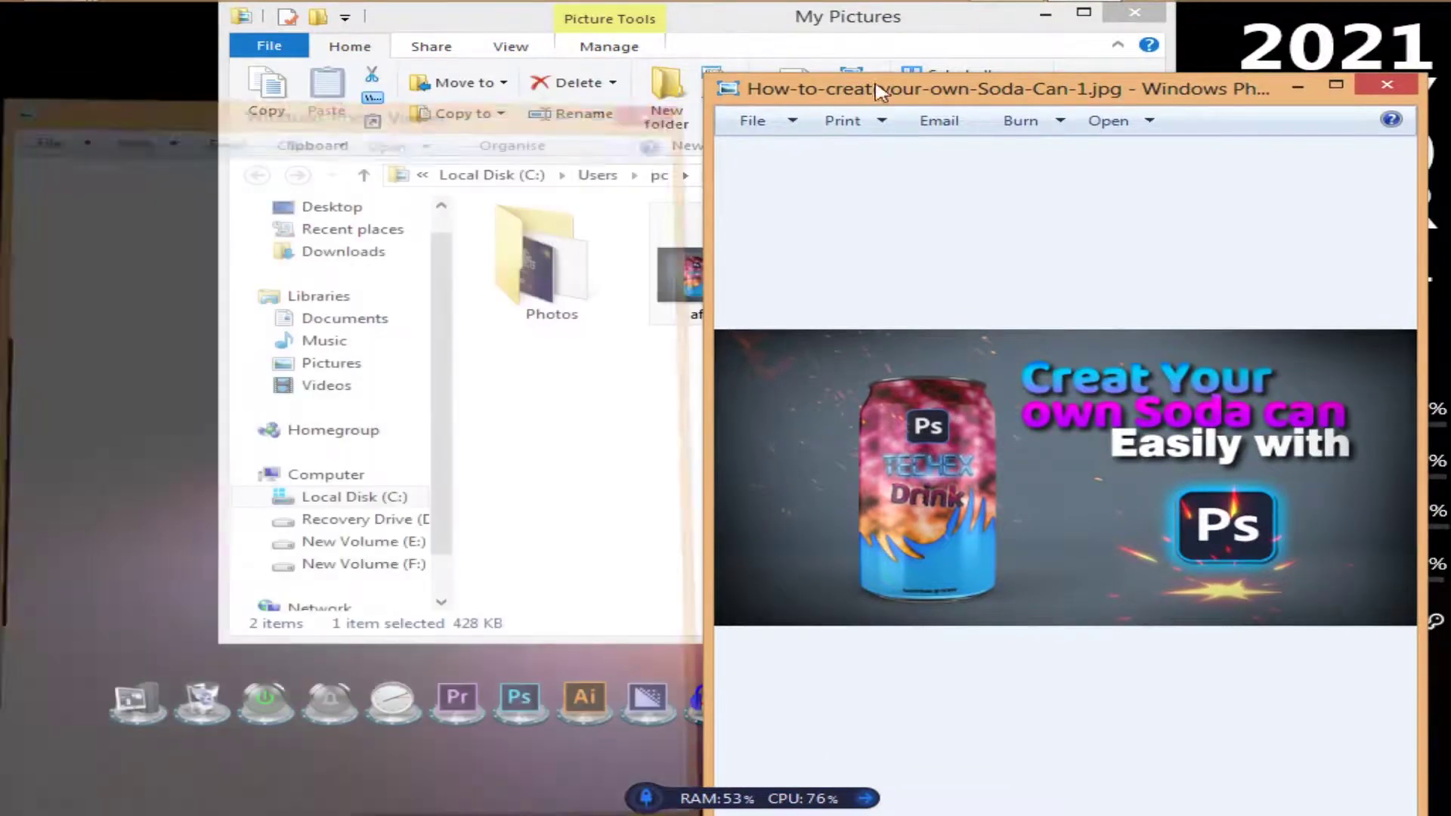
click(1386, 85)
click(1045, 16)
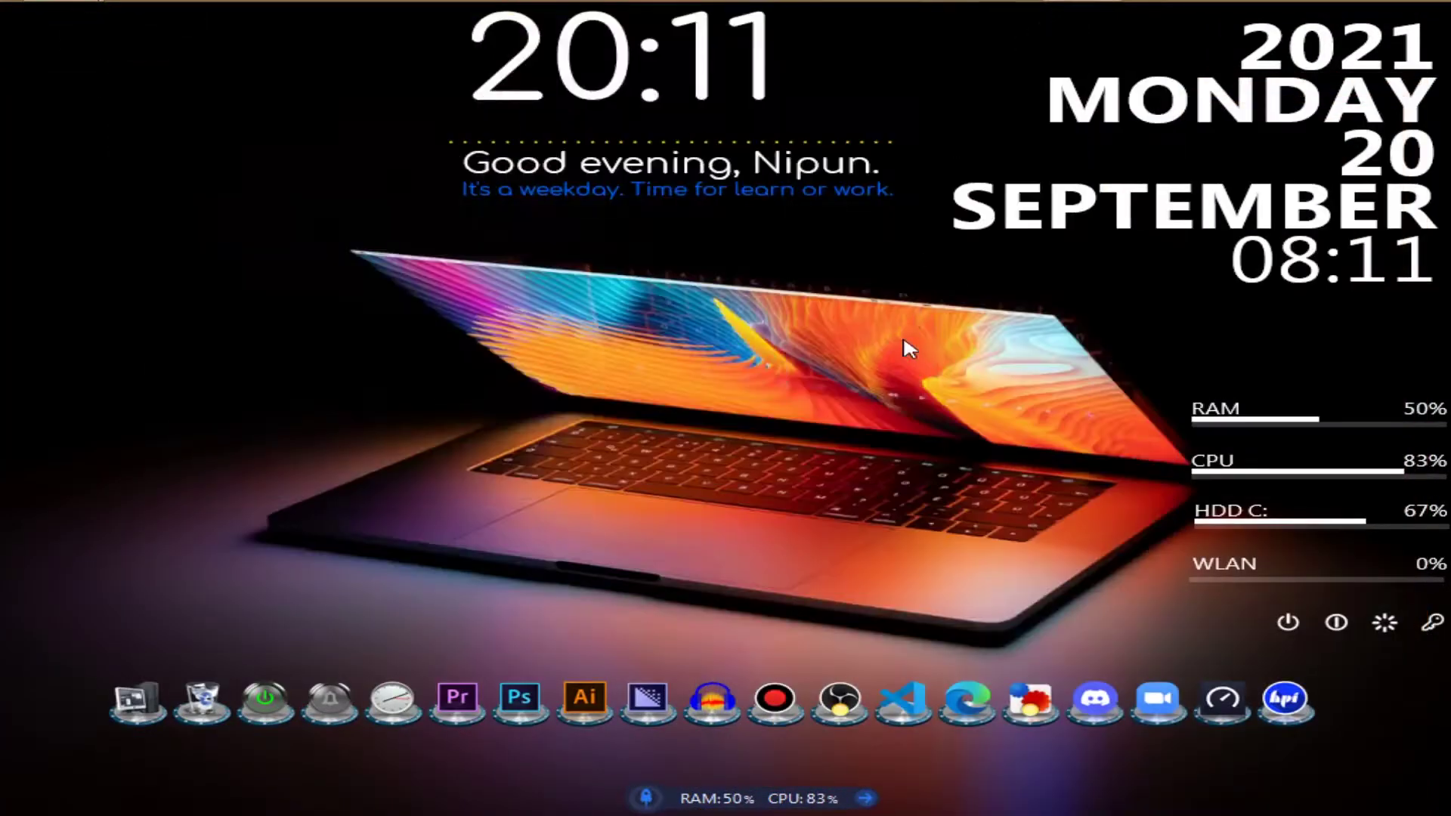